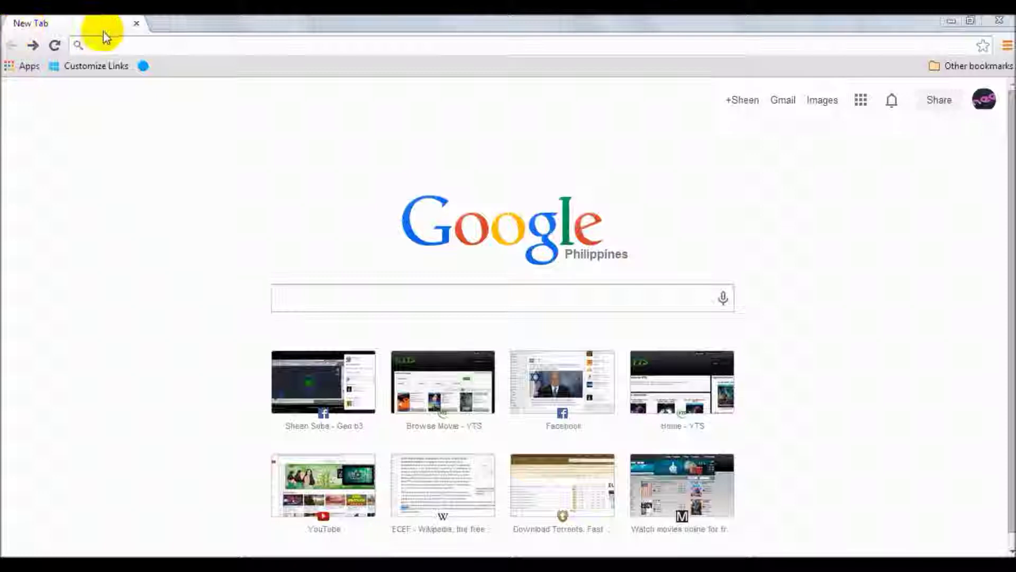
- Search Google for 'ellipse' and open the Wikipedia Ellipse article
click(103, 43)
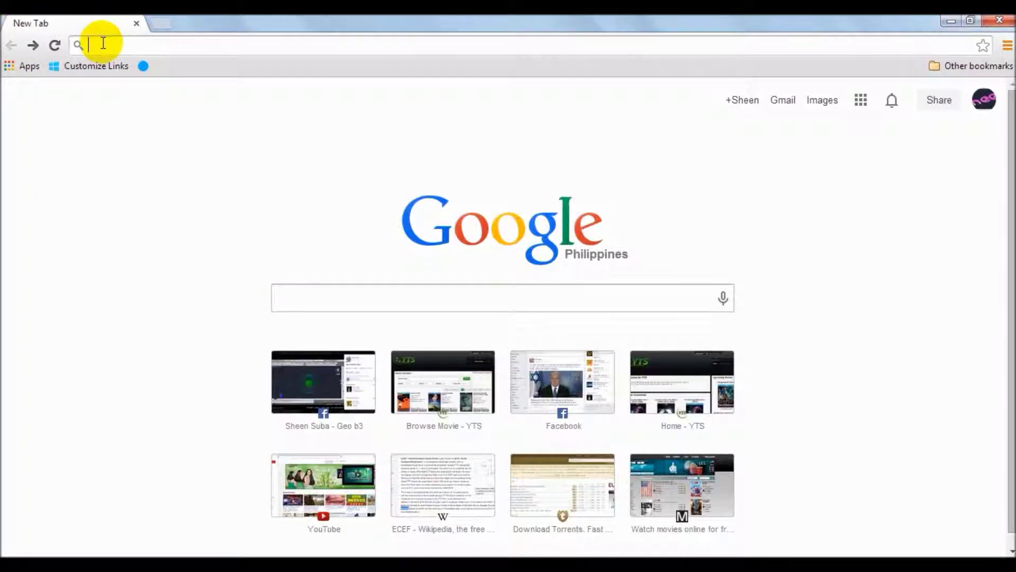
text(ell)
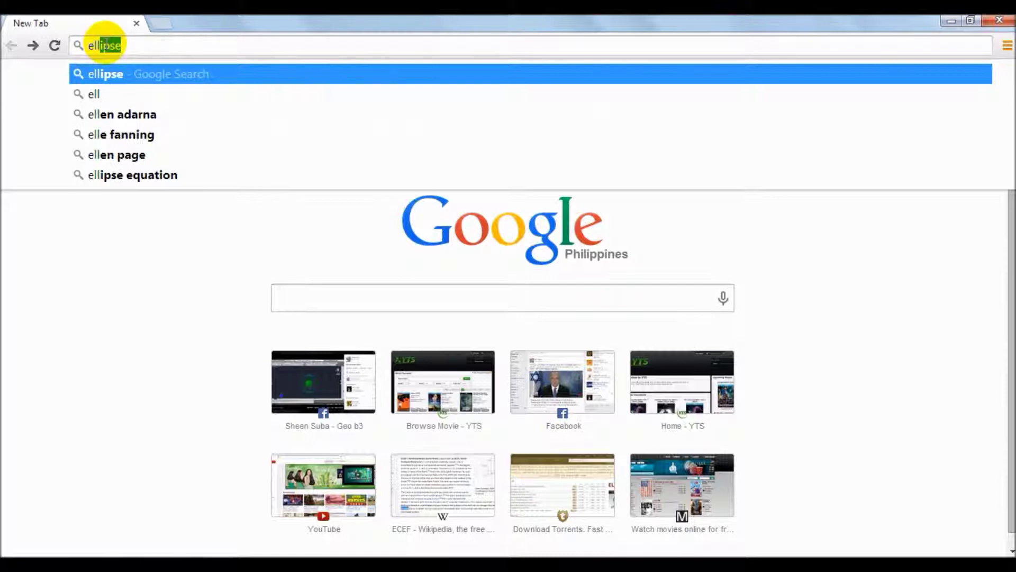
text(ipse)
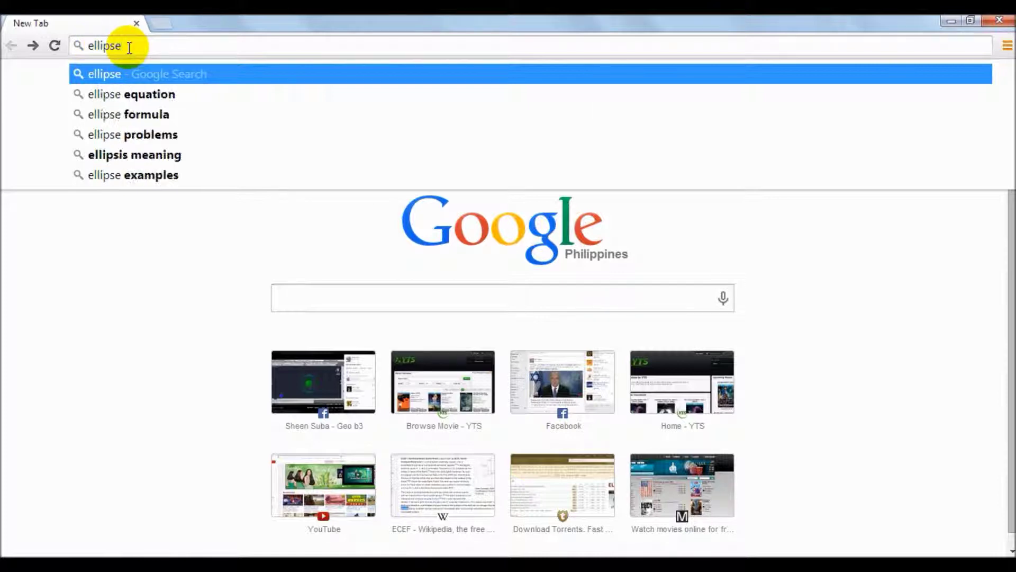
click(125, 77)
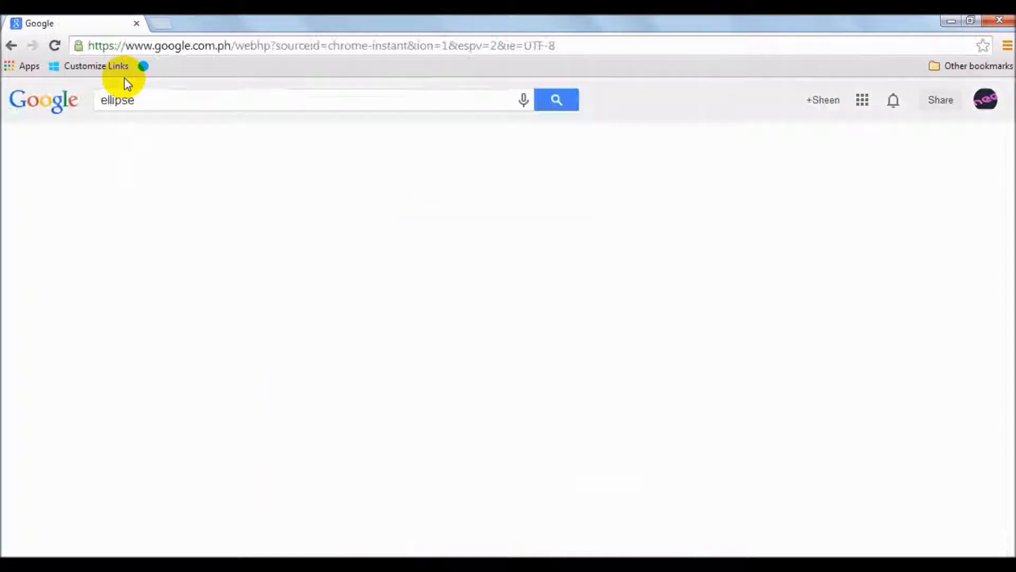
click(168, 213)
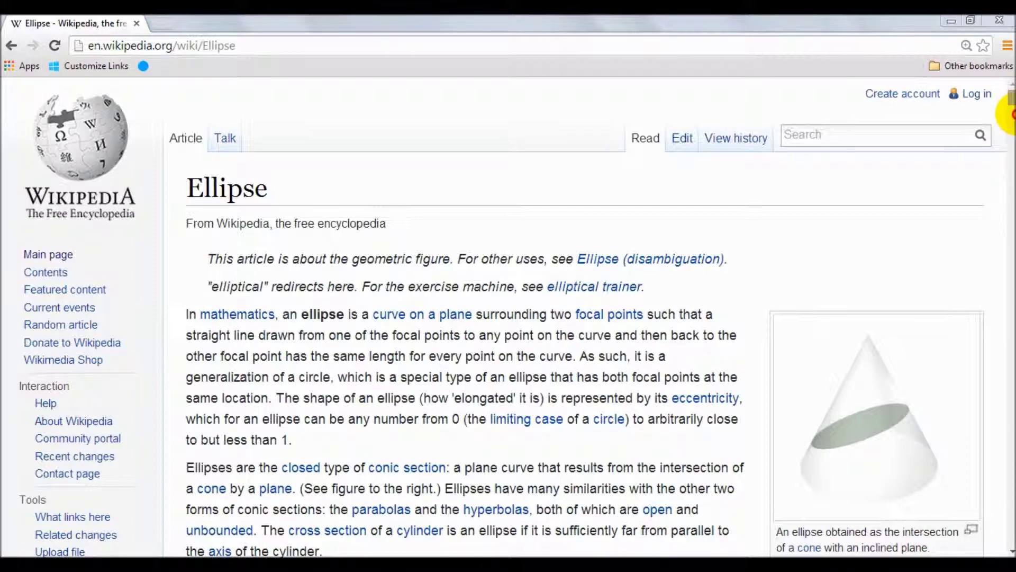
- Scroll the Ellipse article down to its Trammel and Parallelogram drawing methods
drag(1011, 103, 1009, 109)
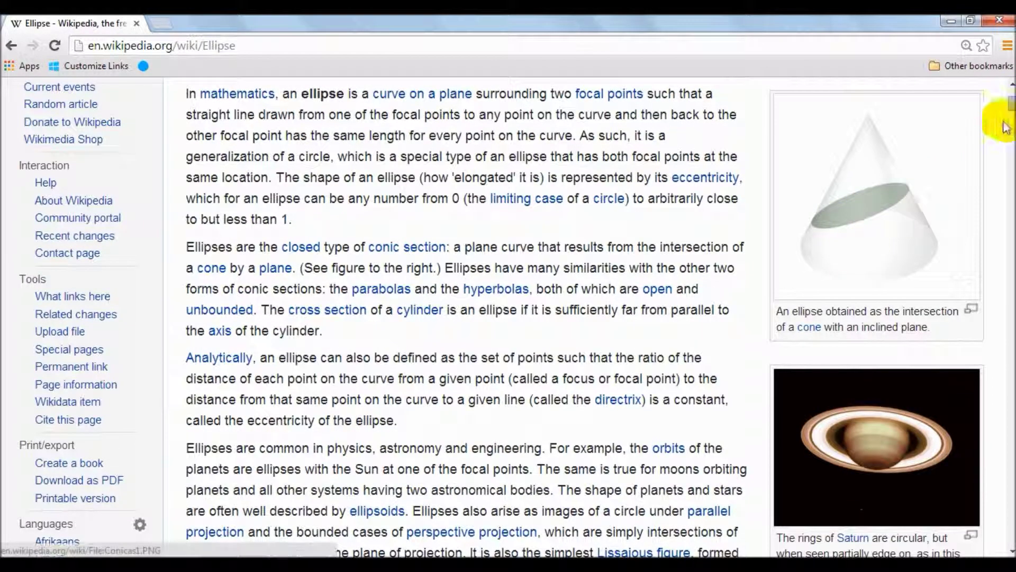
drag(1011, 103, 1011, 175)
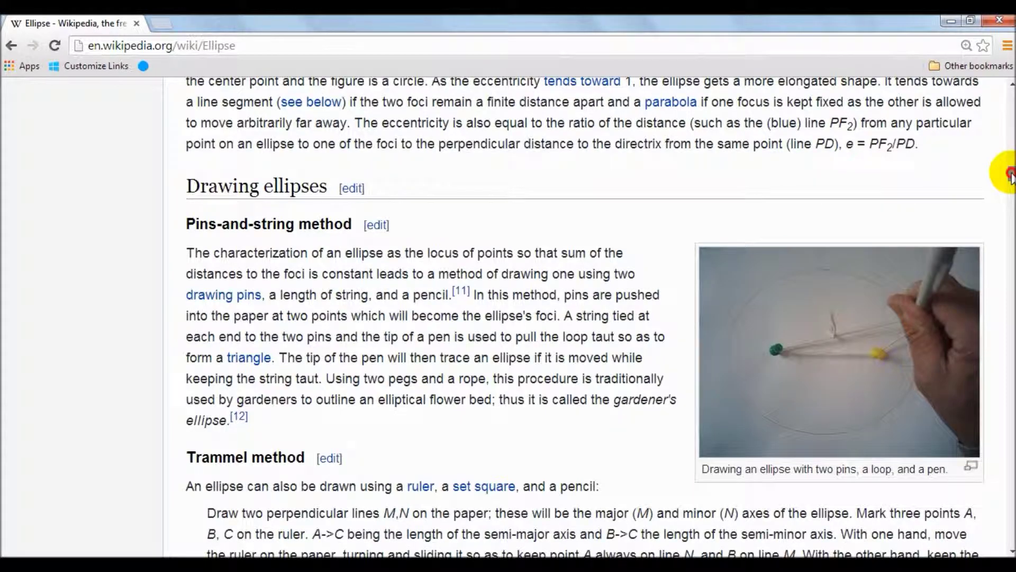
drag(1011, 175, 1010, 189)
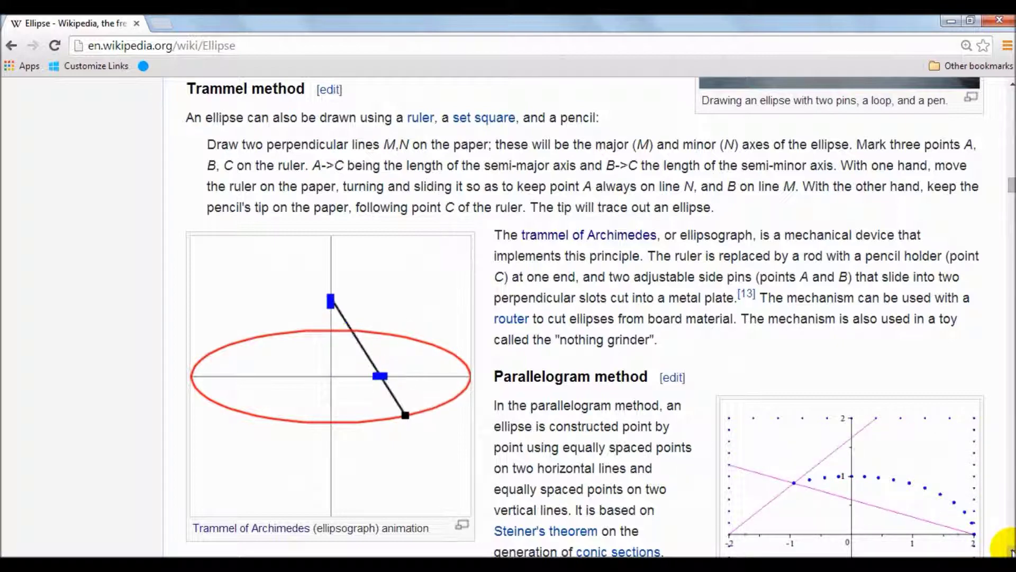
click(1012, 552)
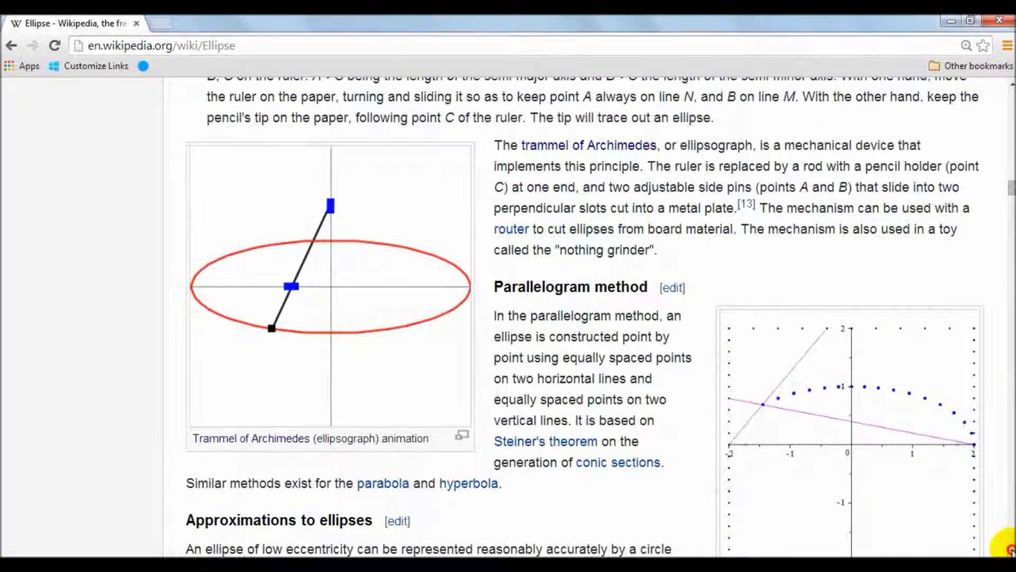
click(1011, 552)
click(1011, 552)
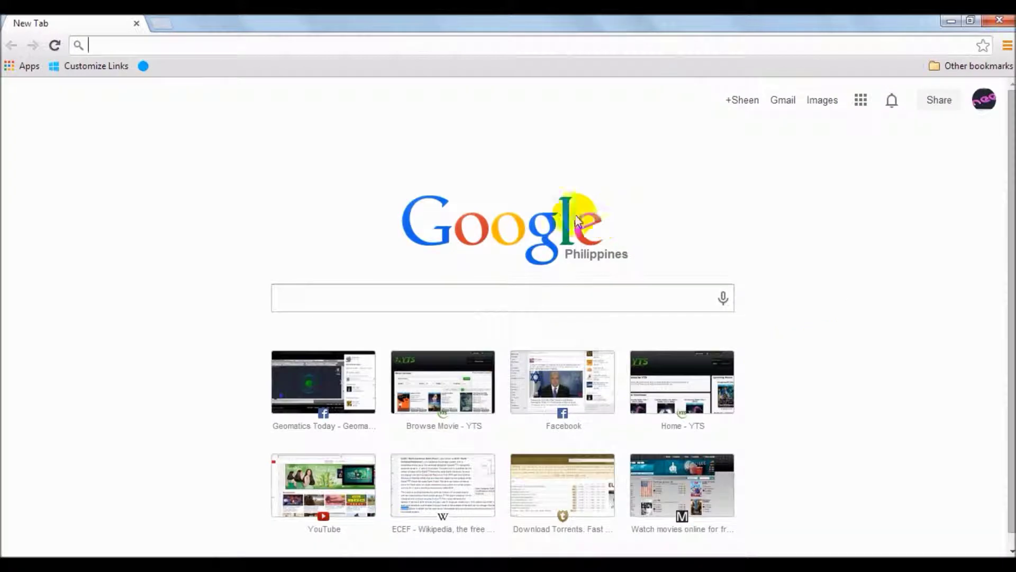
- Search 'ellipse equation' and open Math Open Reference's General Equation of an Ellipse page
text(ell)
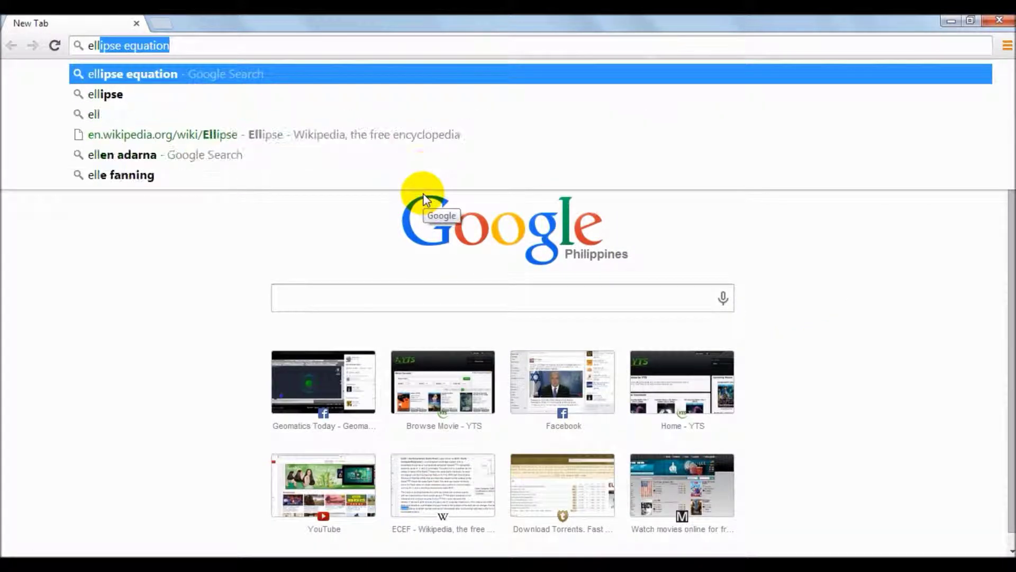
click(189, 71)
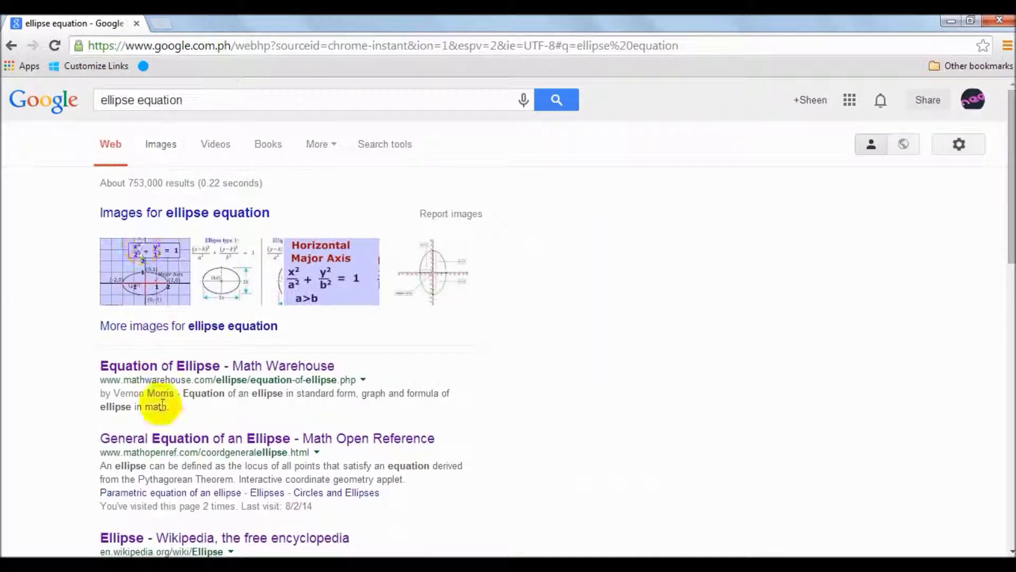
click(175, 438)
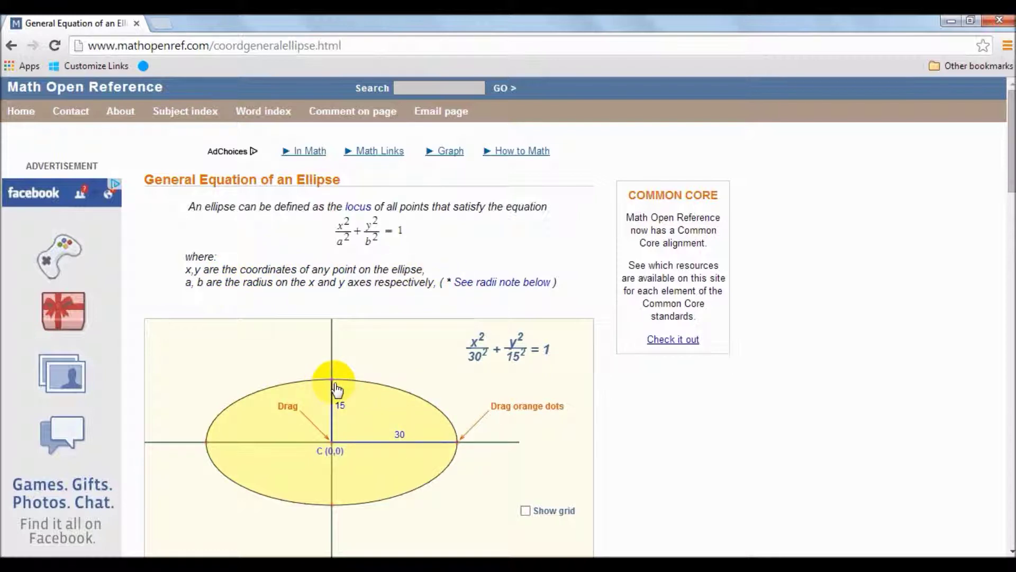
- Drag the applet's ellipse to a vertical radius of 23 and horizontal radius of 17
drag(333, 383, 334, 349)
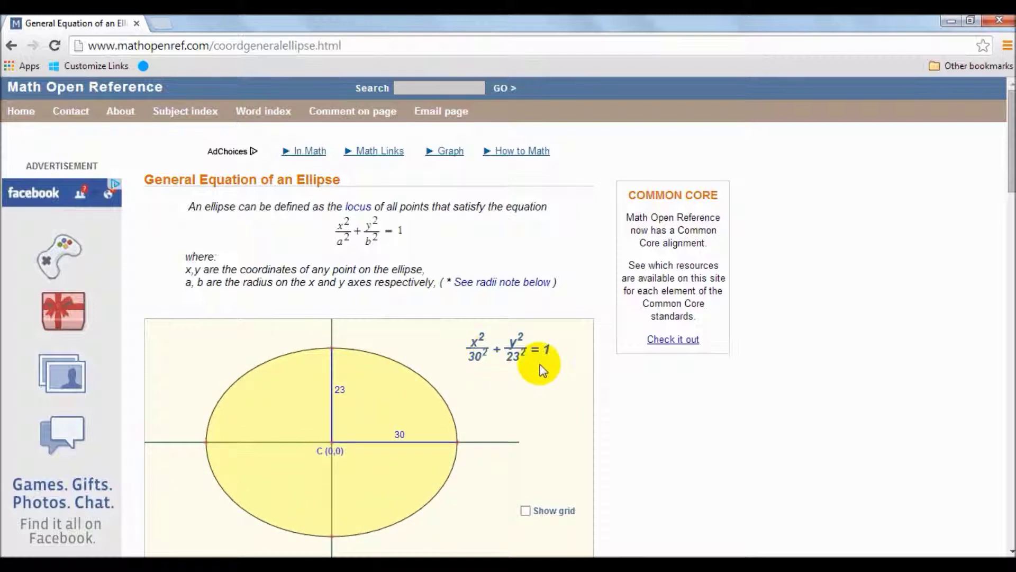
drag(459, 442, 491, 442)
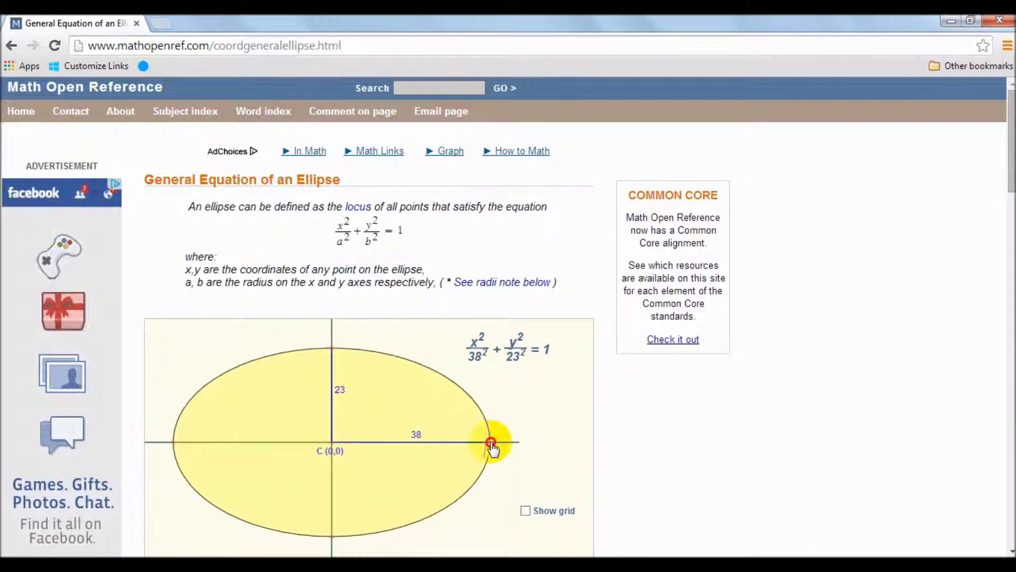
drag(491, 444, 403, 449)
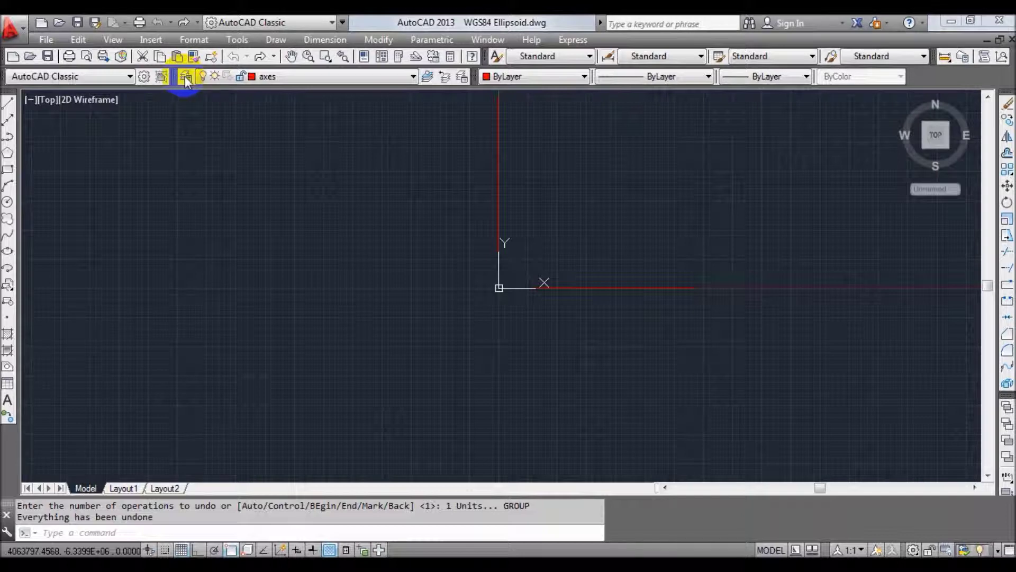
- Create a new layer named 'ellipse' with green colour in Layer Properties
click(186, 79)
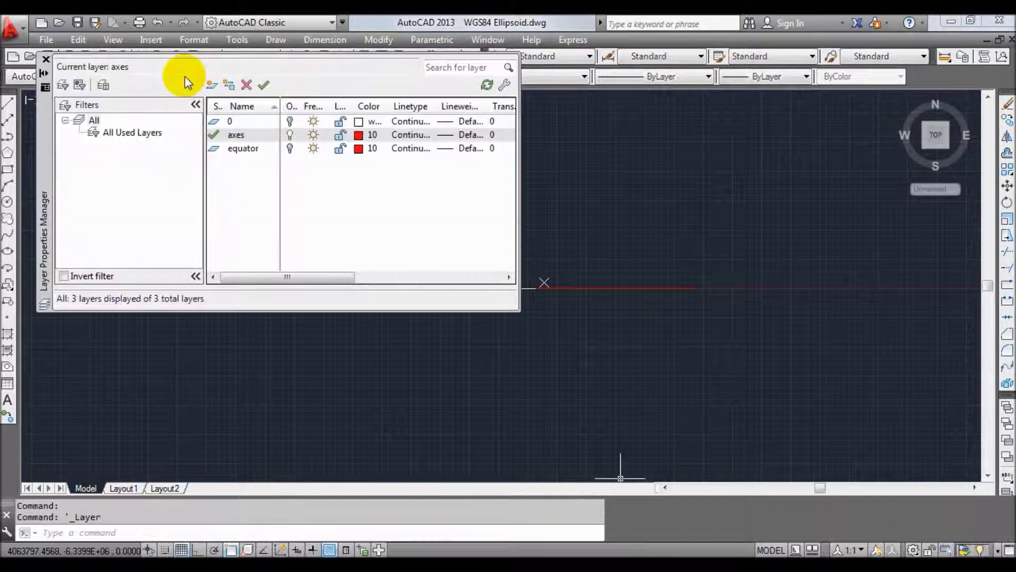
click(212, 86)
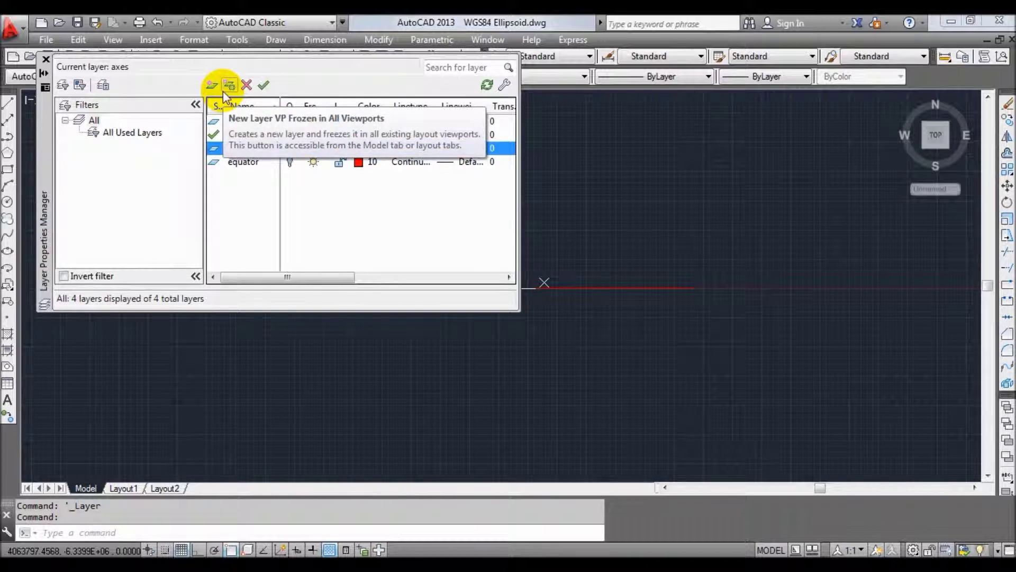
text(ell)
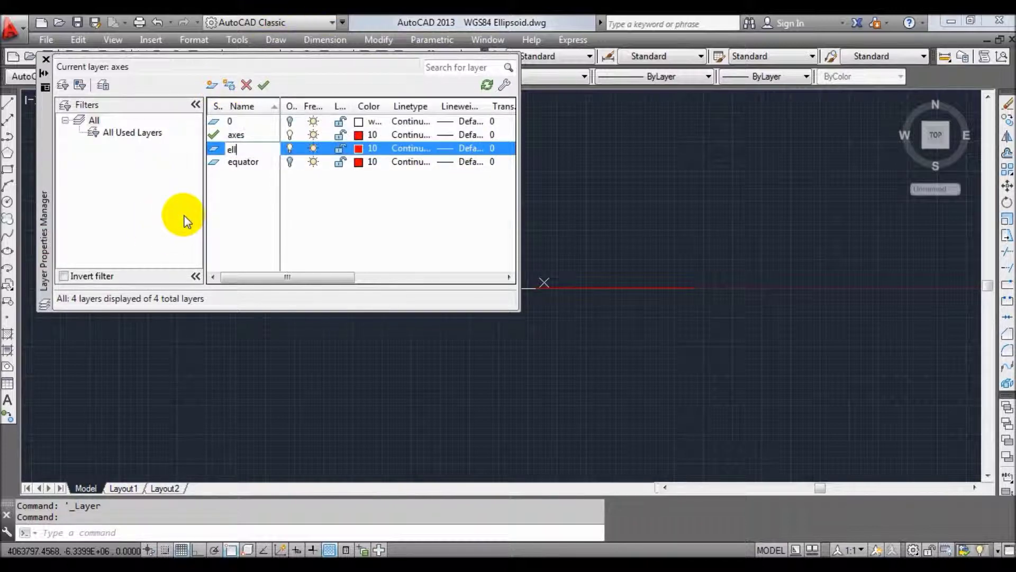
text(ipse)
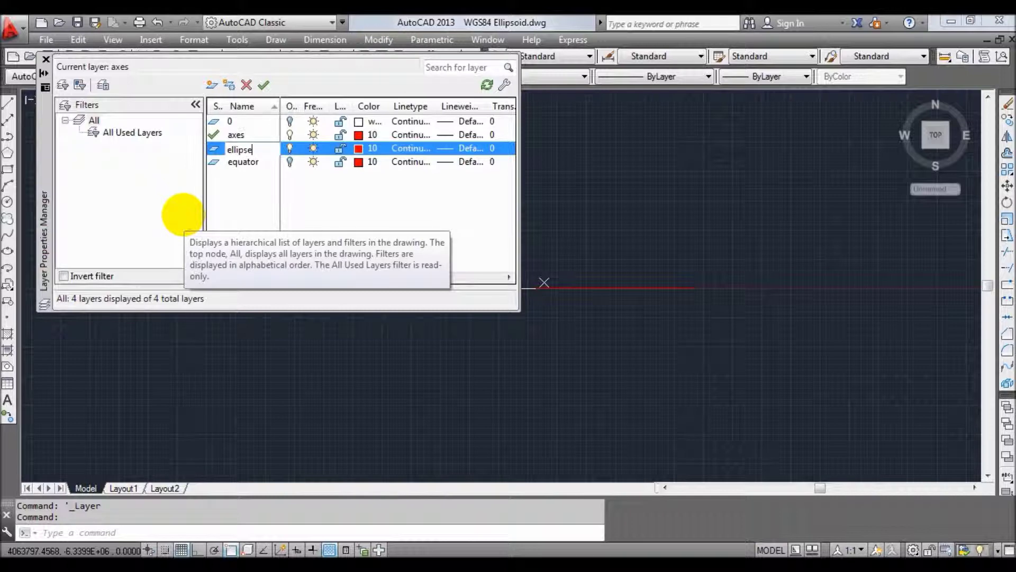
click(360, 151)
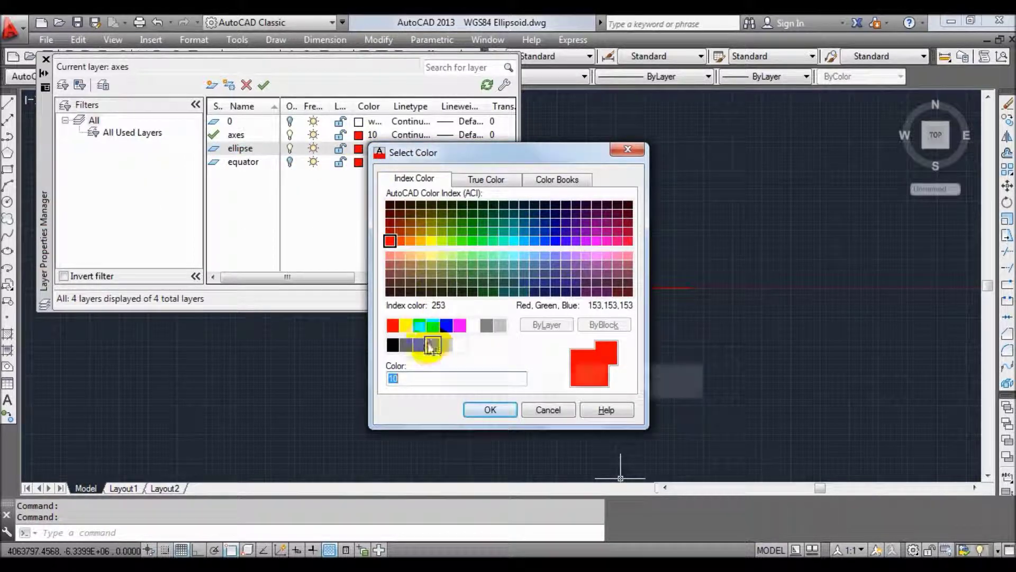
click(419, 326)
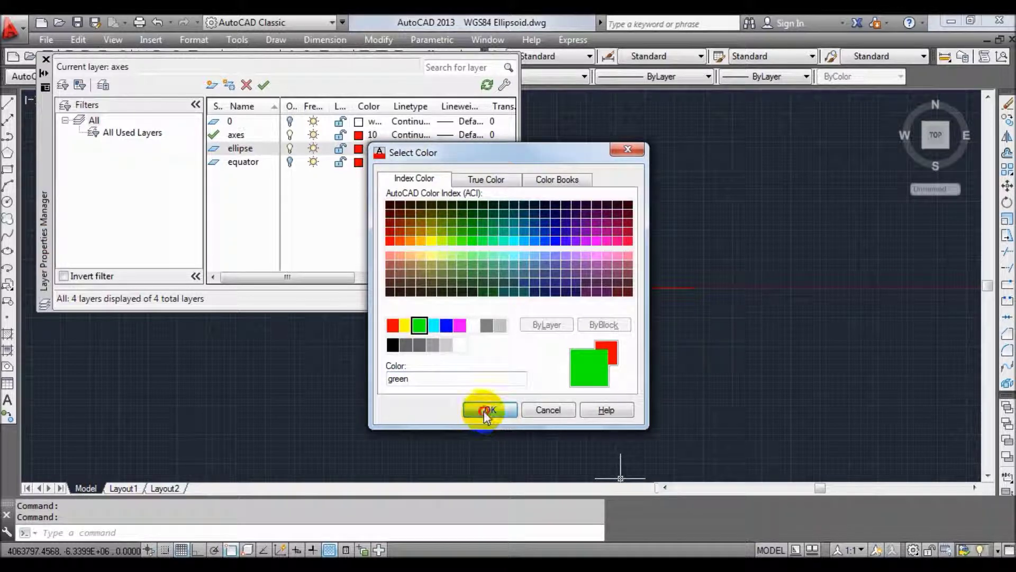
click(486, 411)
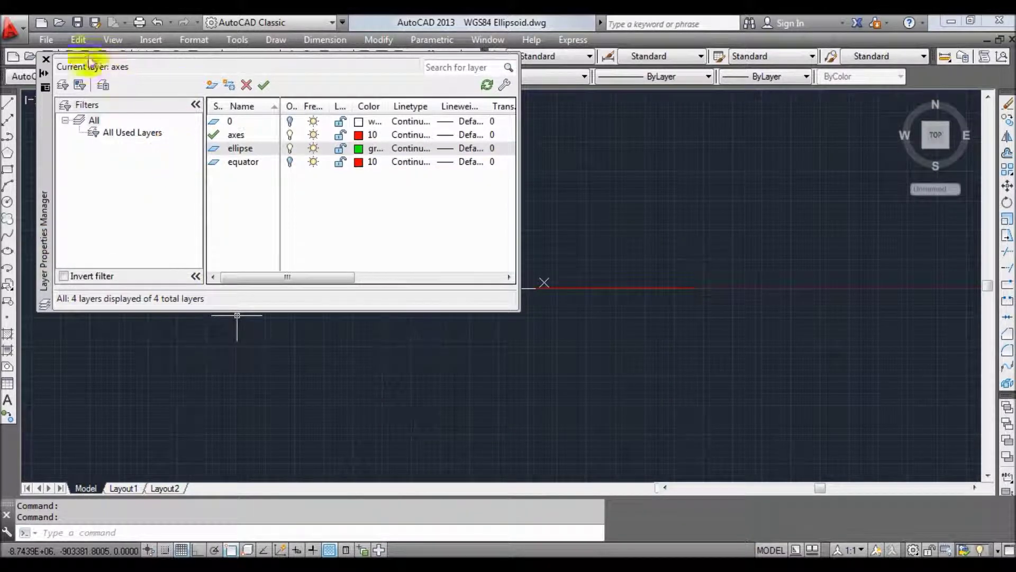
click(44, 58)
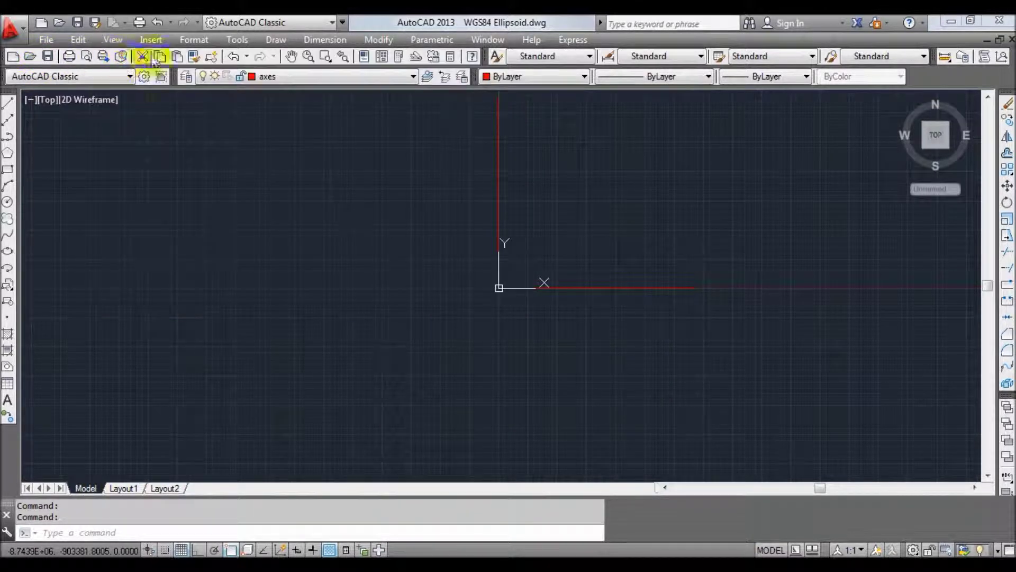
- Set units: 0.000 length precision, Deg/Min/Sec angles at 0d00'00.0000", Meters insertion, East base
click(193, 40)
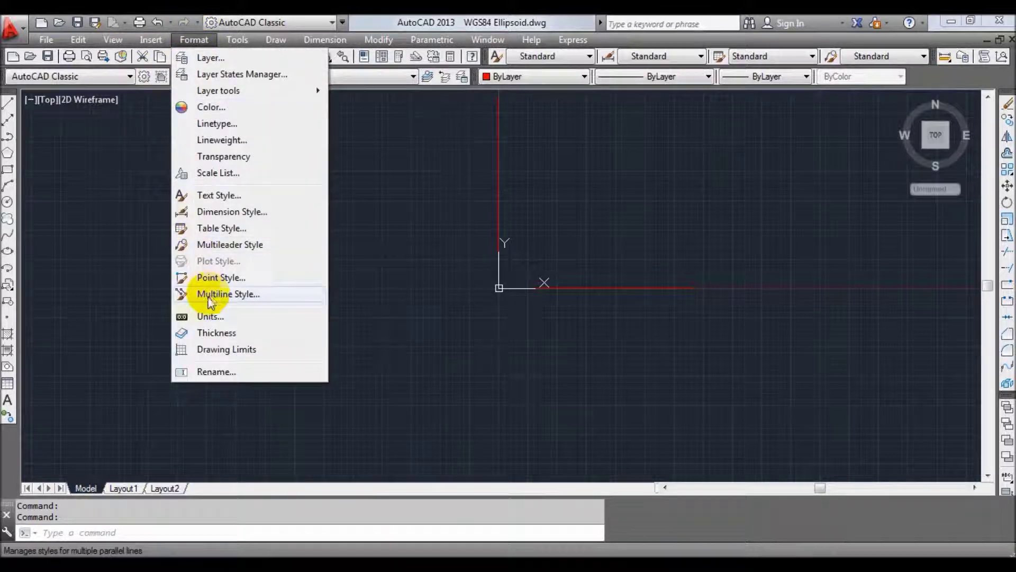
click(203, 316)
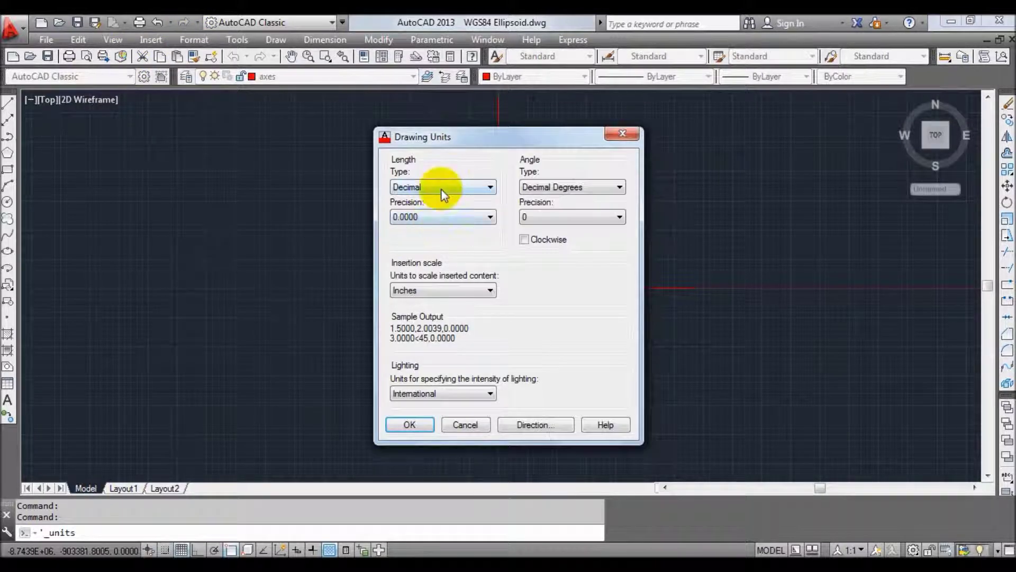
click(424, 217)
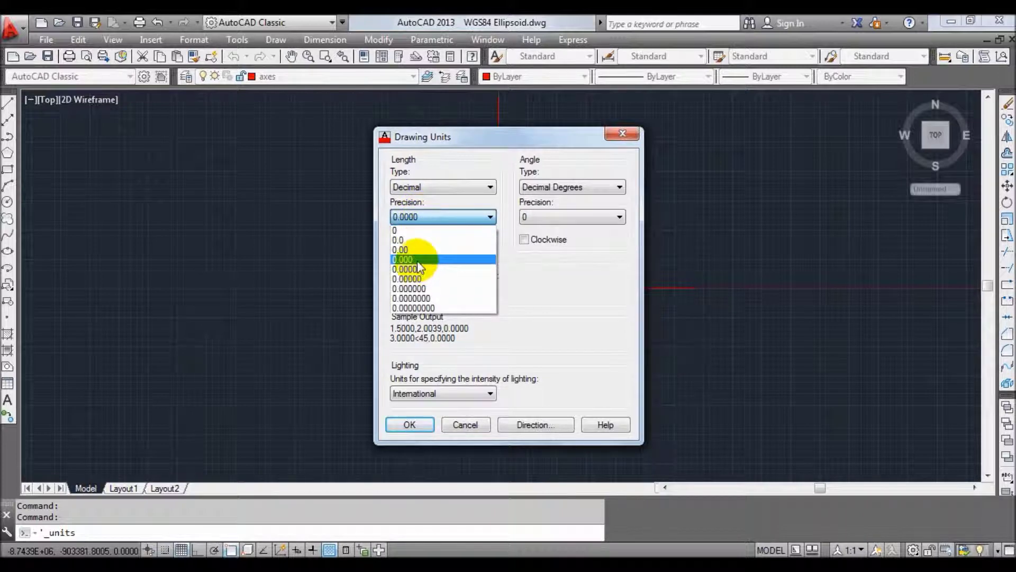
click(417, 259)
click(597, 189)
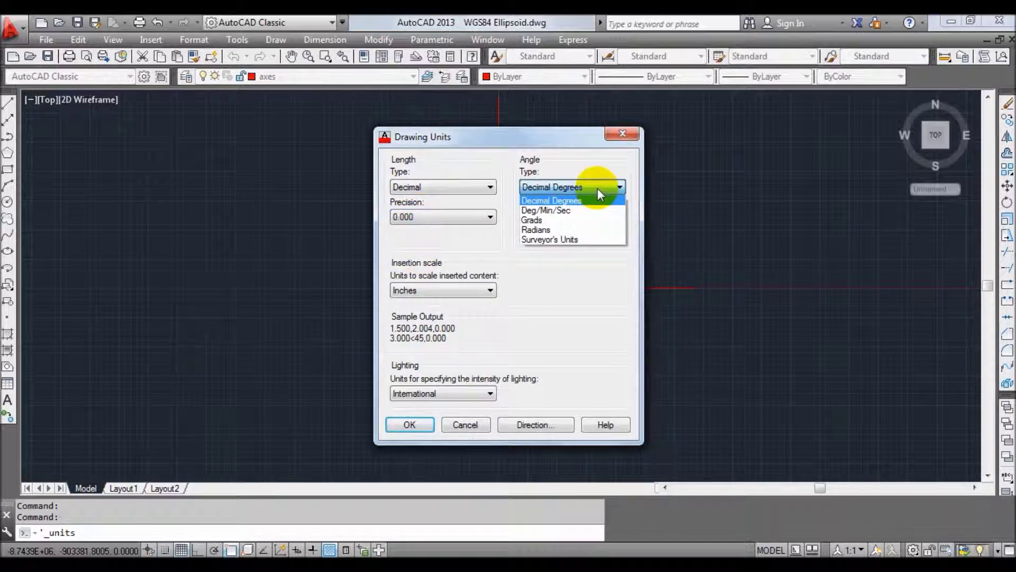
click(583, 209)
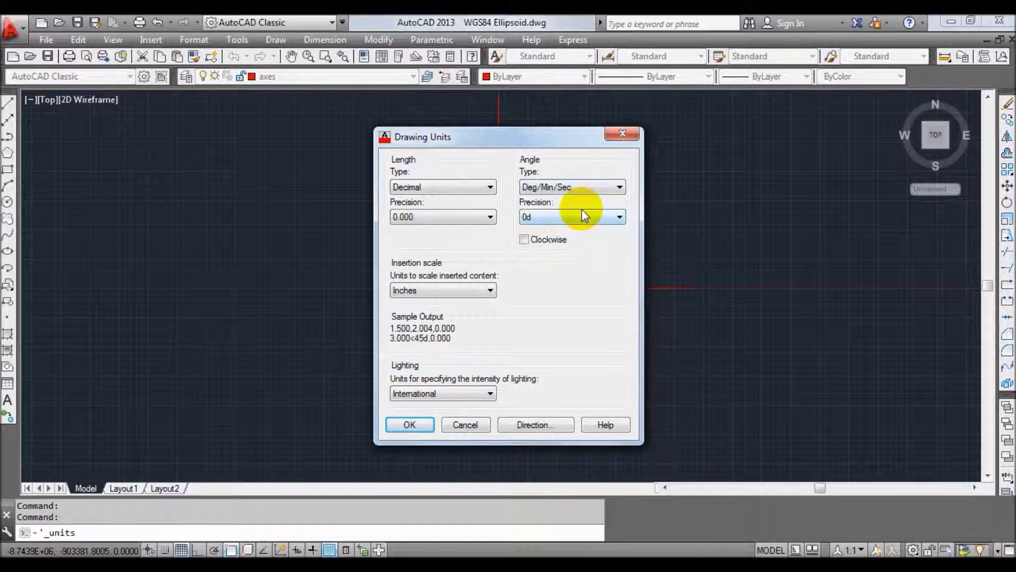
click(582, 215)
click(574, 291)
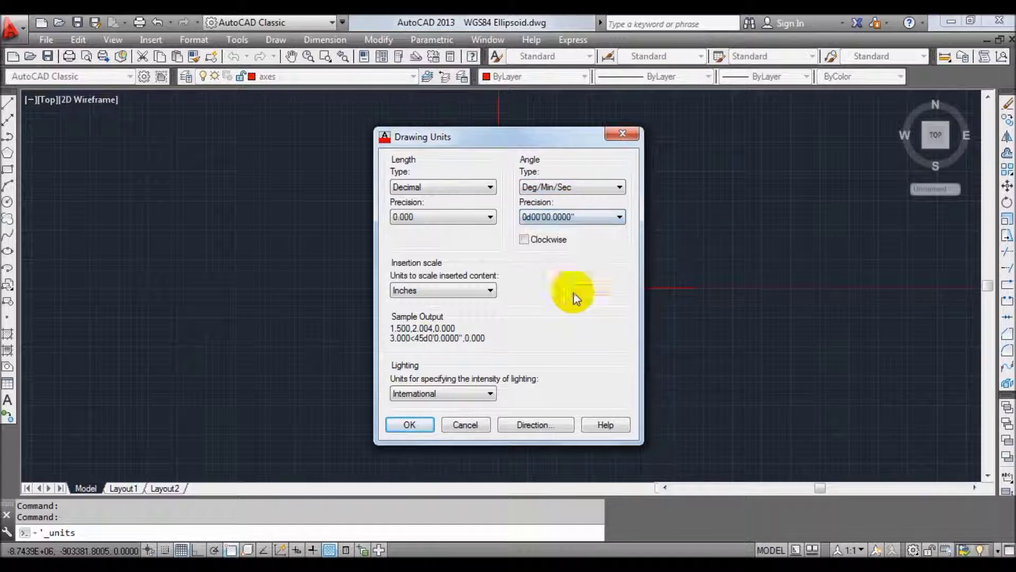
click(484, 291)
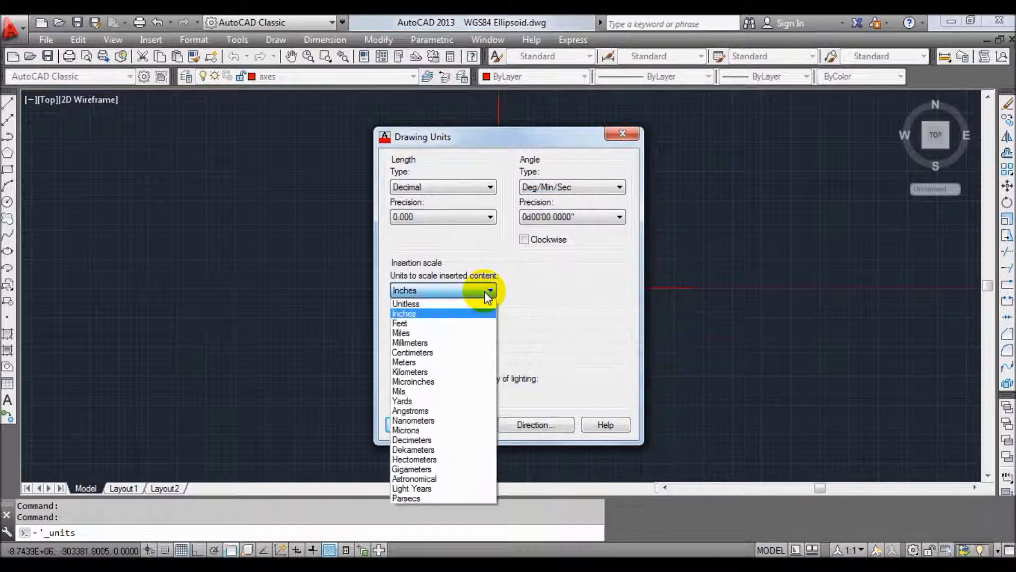
click(420, 364)
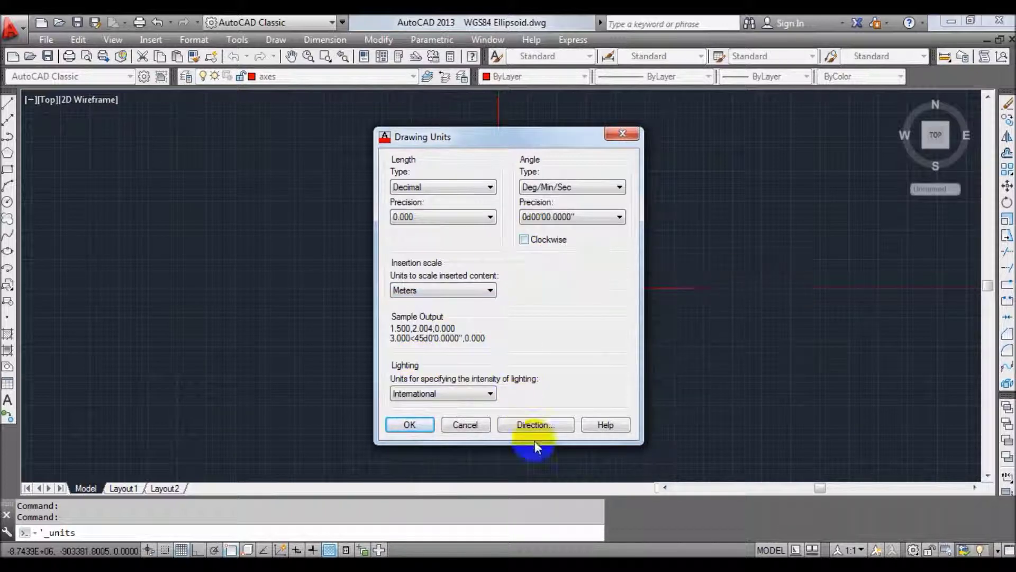
click(537, 425)
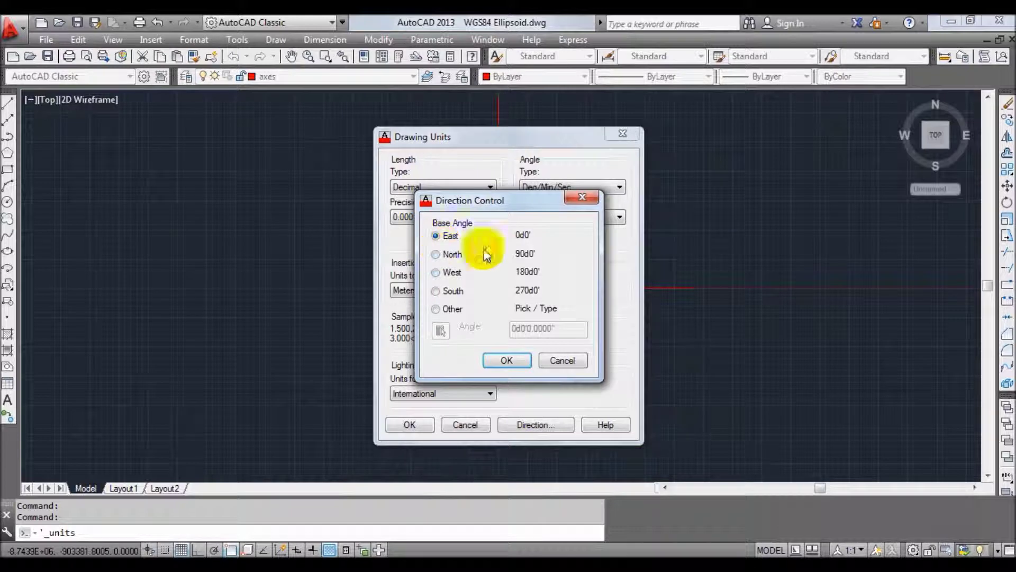
click(497, 364)
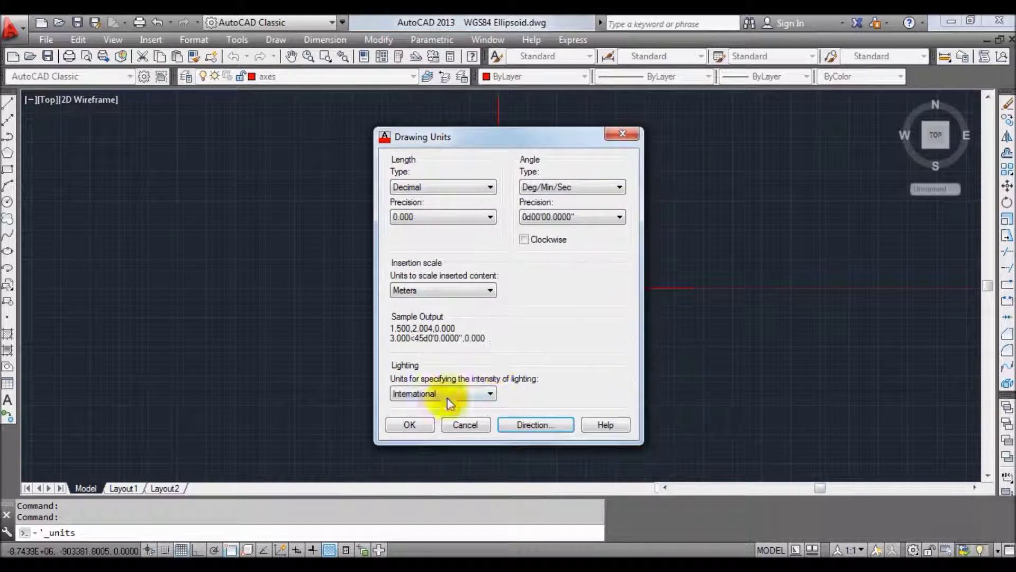
click(413, 426)
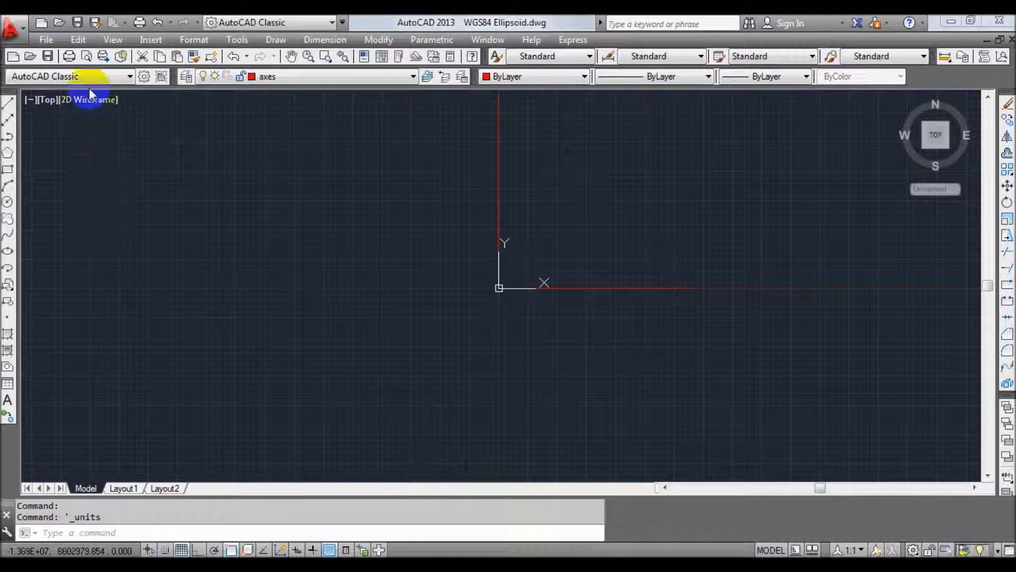
- Free-orbit the view to tilt the red axes into a custom 3D angle
click(119, 41)
mouse_move(131, 179)
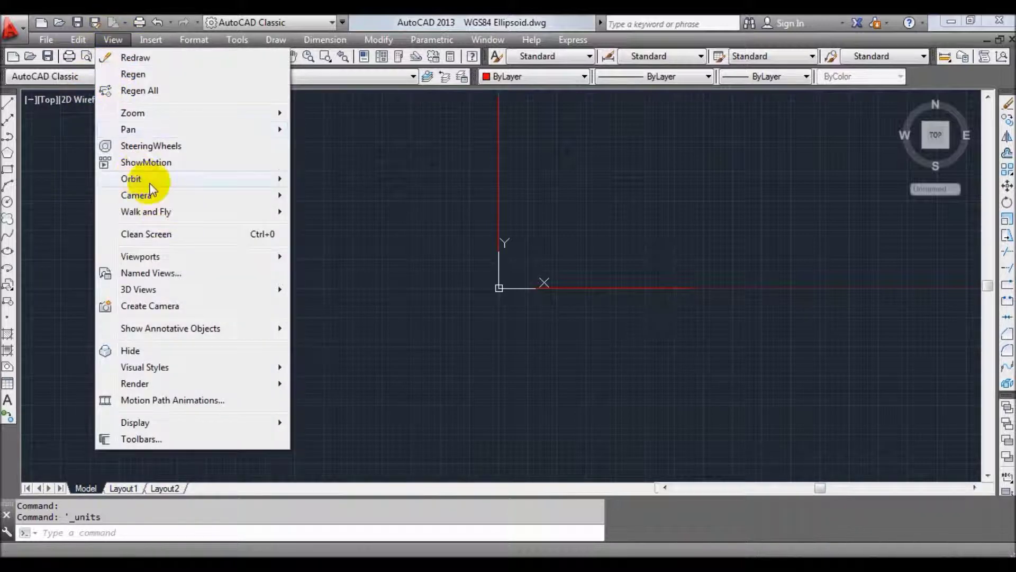
click(332, 195)
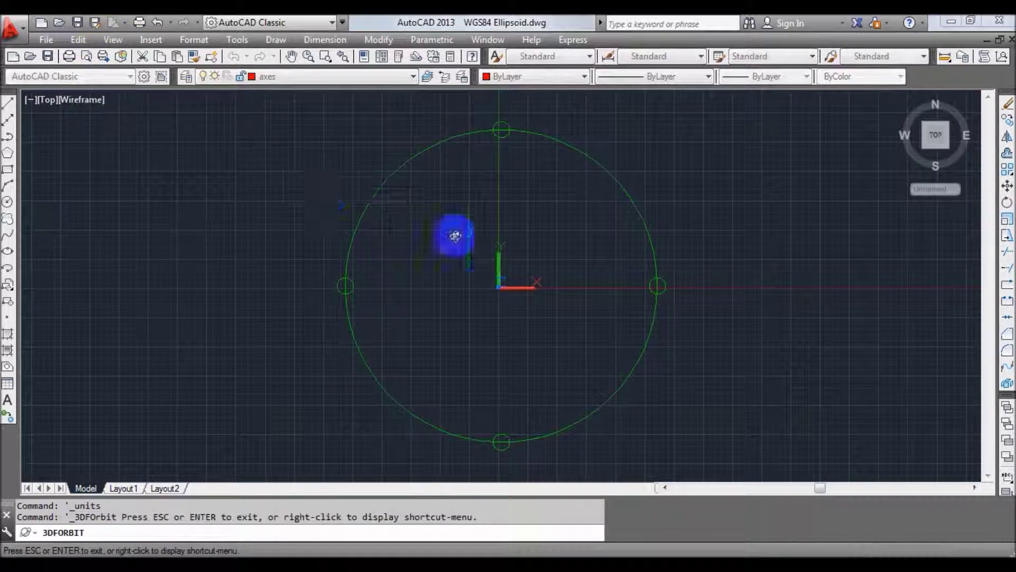
mouse_move(481, 250)
mouse_down()
mouse_move(433, 239)
mouse_move(435, 226)
mouse_up()
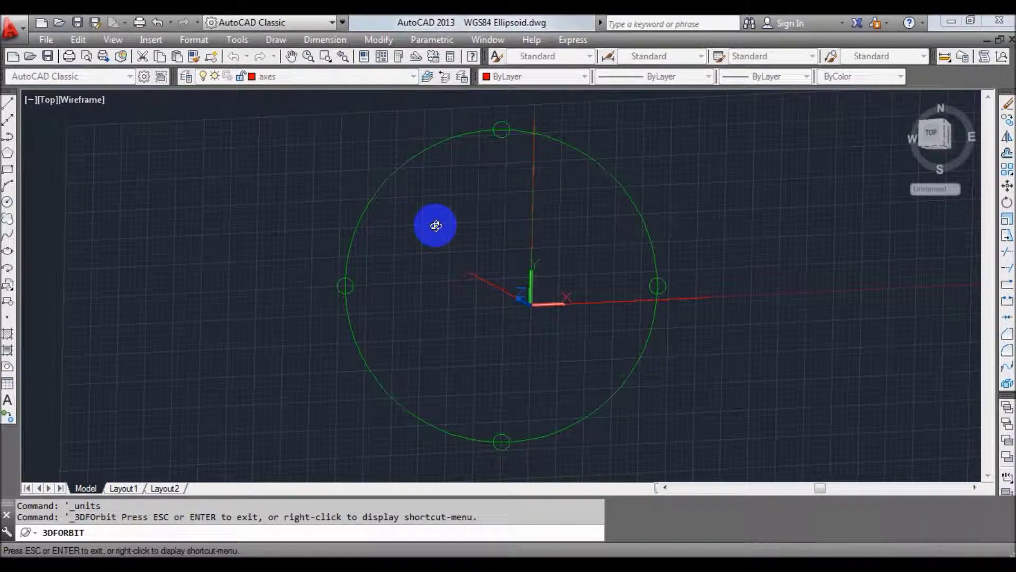
key(Escape)
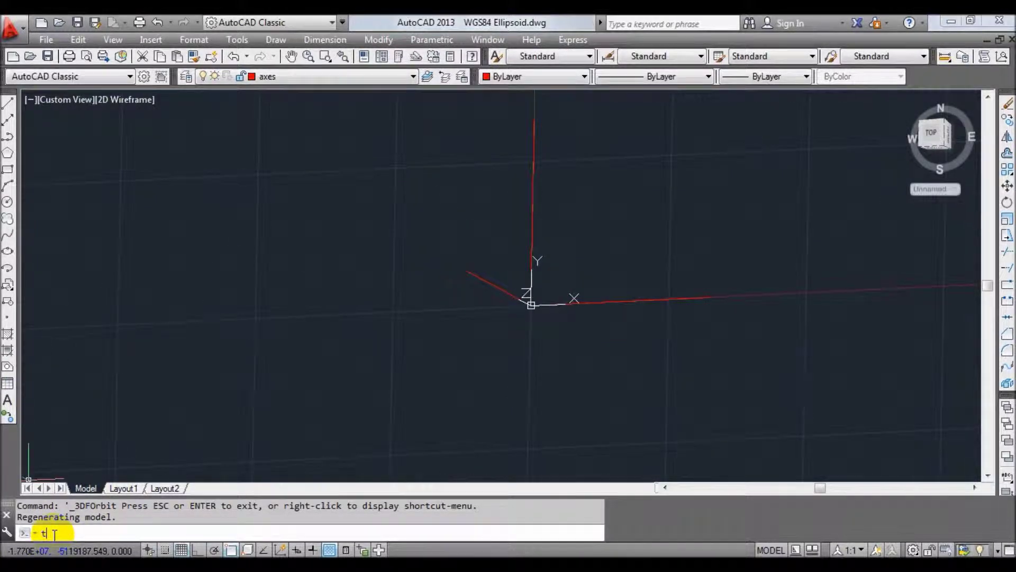
- Start single-line text at the X axis endpoint with height 500000 and rotation 0
text(ext)
key(Return)
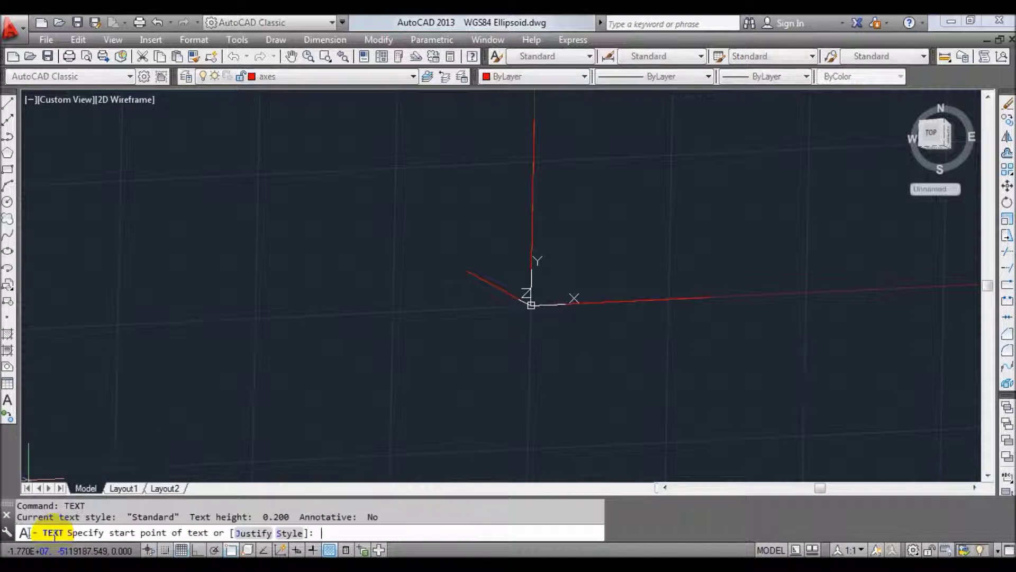
click(196, 471)
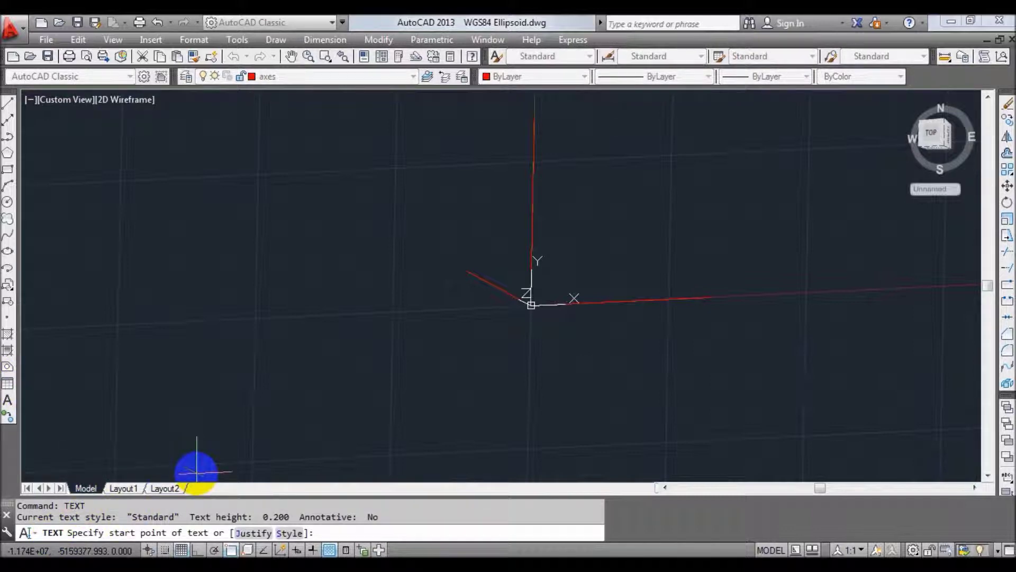
click(710, 298)
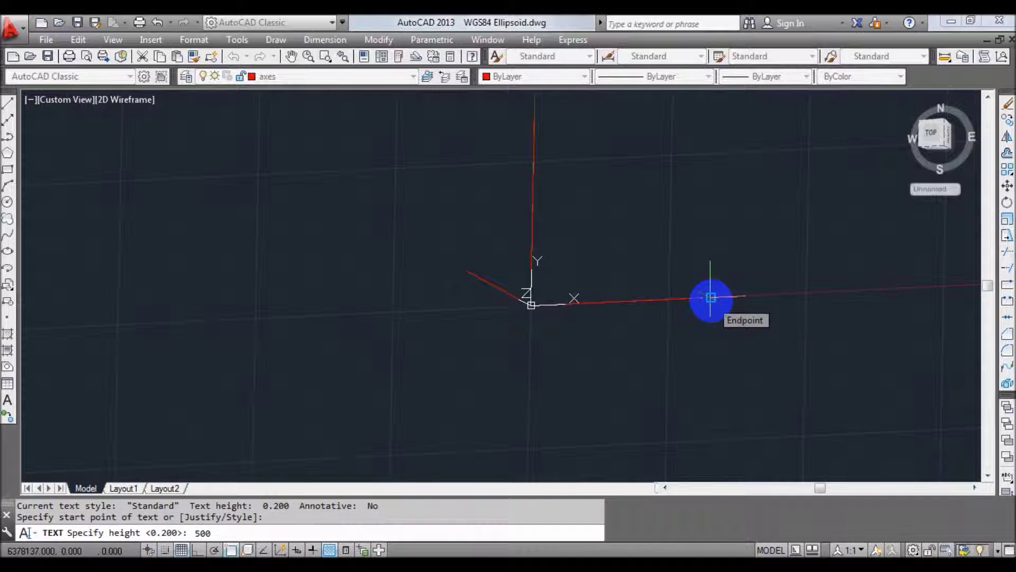
text(500000)
key(Return)
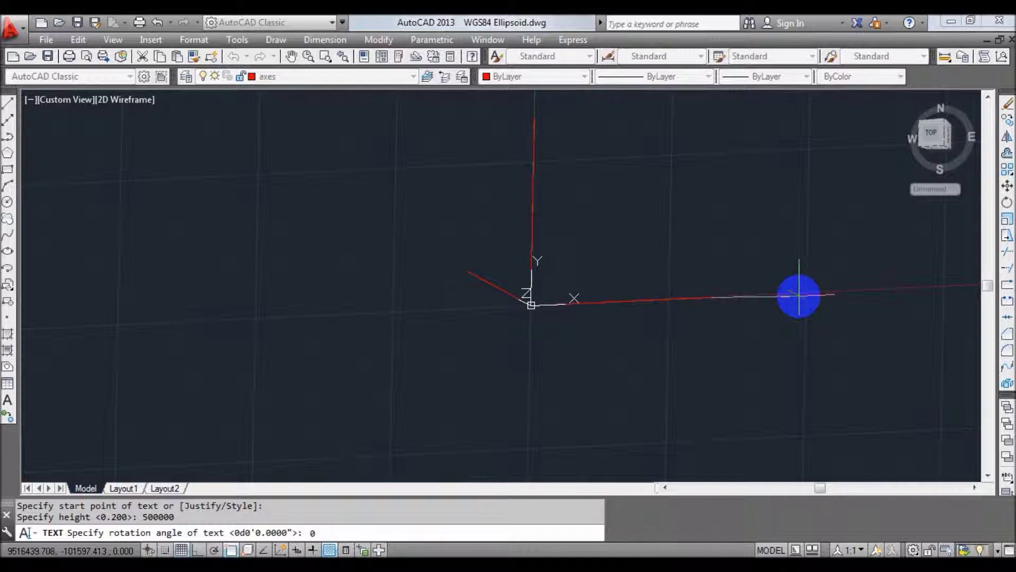
key(Return)
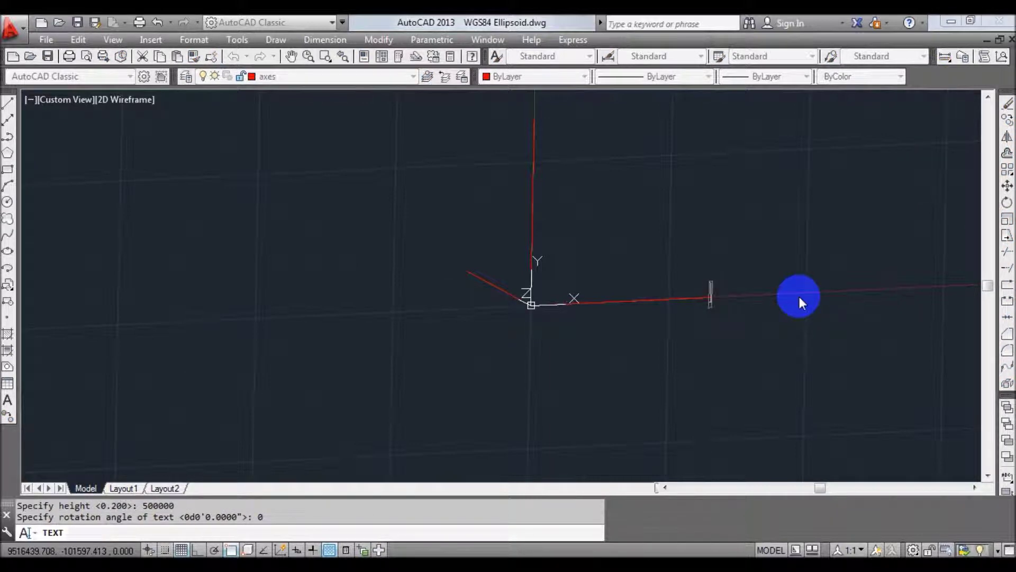
- Enter the labels X, Y and Z stacked on separate lines
text(X)
key(Return)
text(Y)
key(Return)
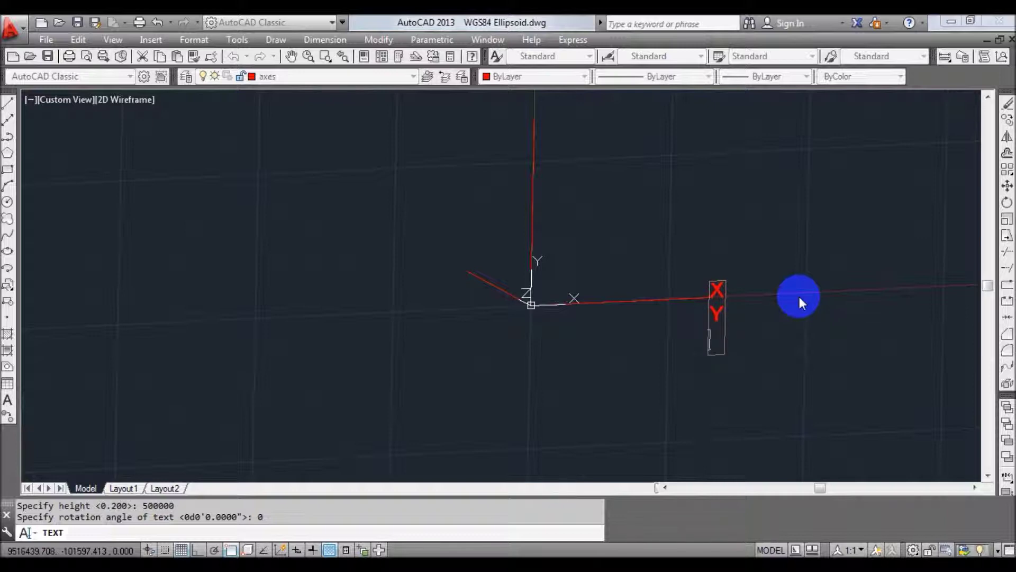
text(Z)
key(Return)
key(Return)
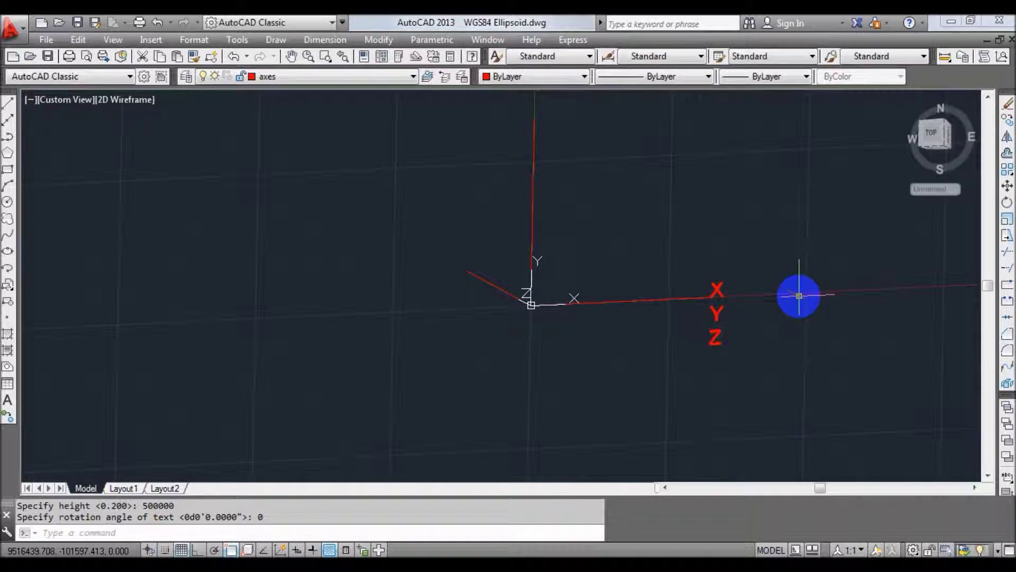
click(1008, 185)
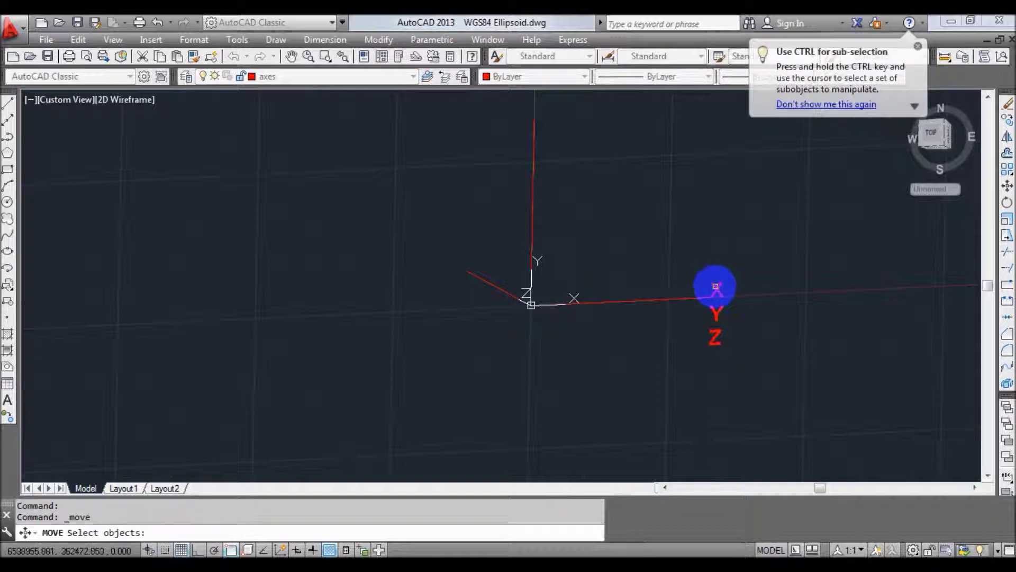
- Move the Y label up to the top of the Y axis
key(Return)
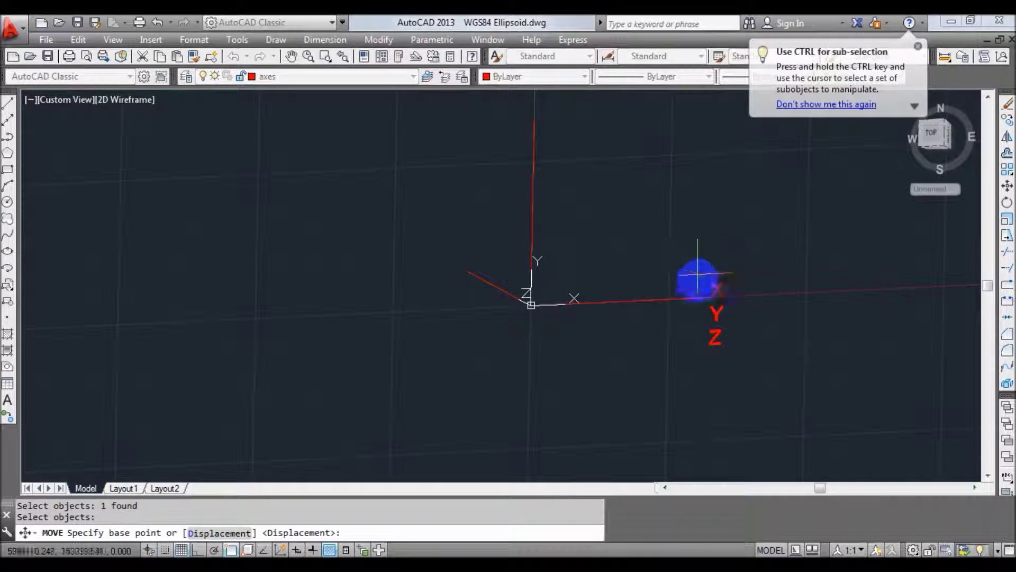
click(711, 297)
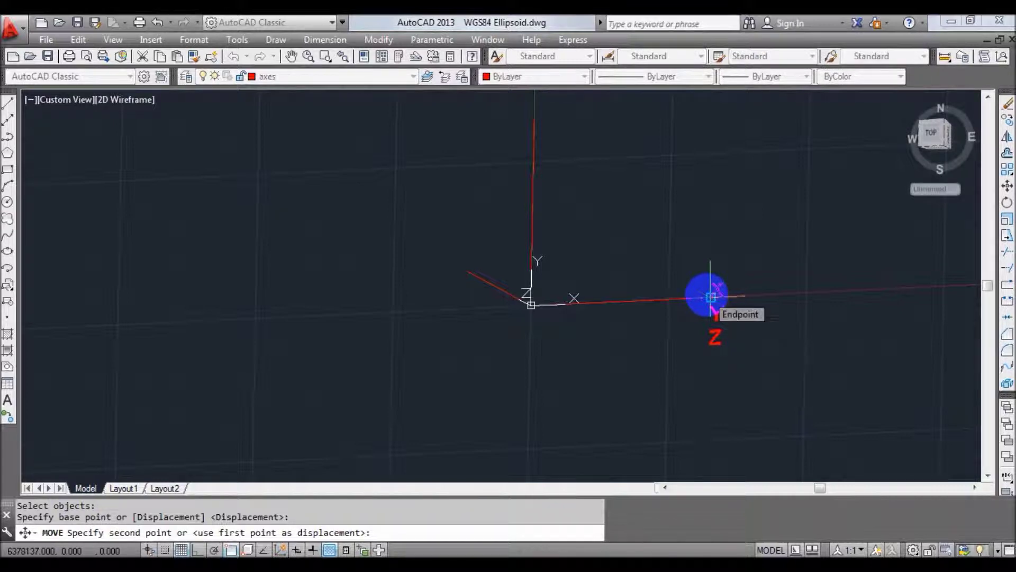
click(711, 297)
click(1007, 185)
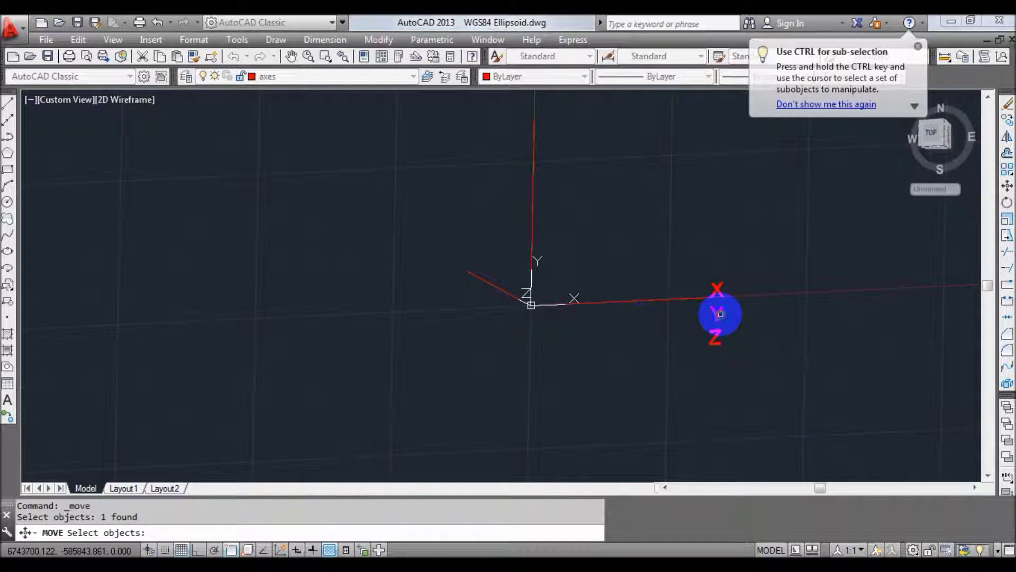
key(Return)
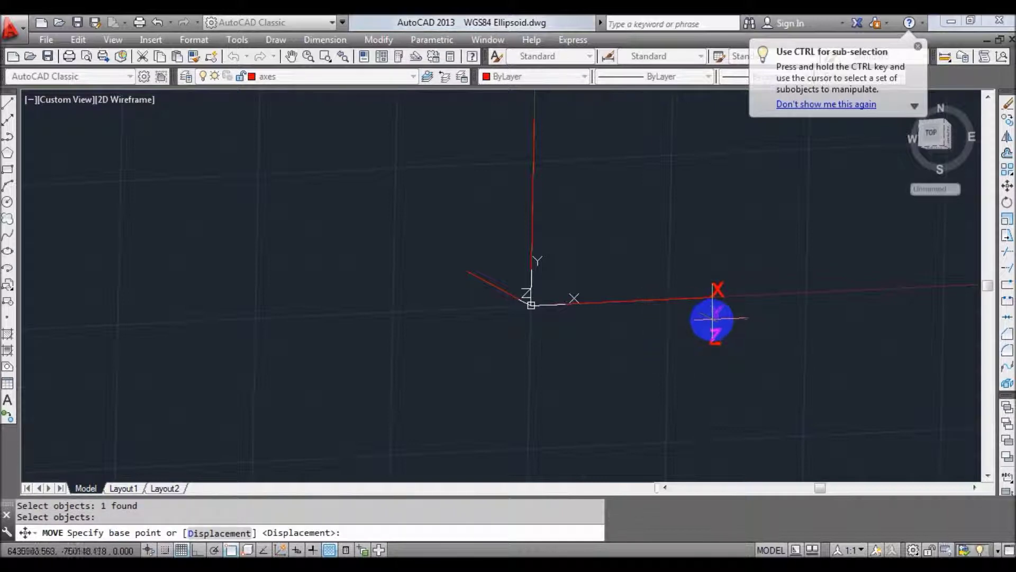
click(715, 318)
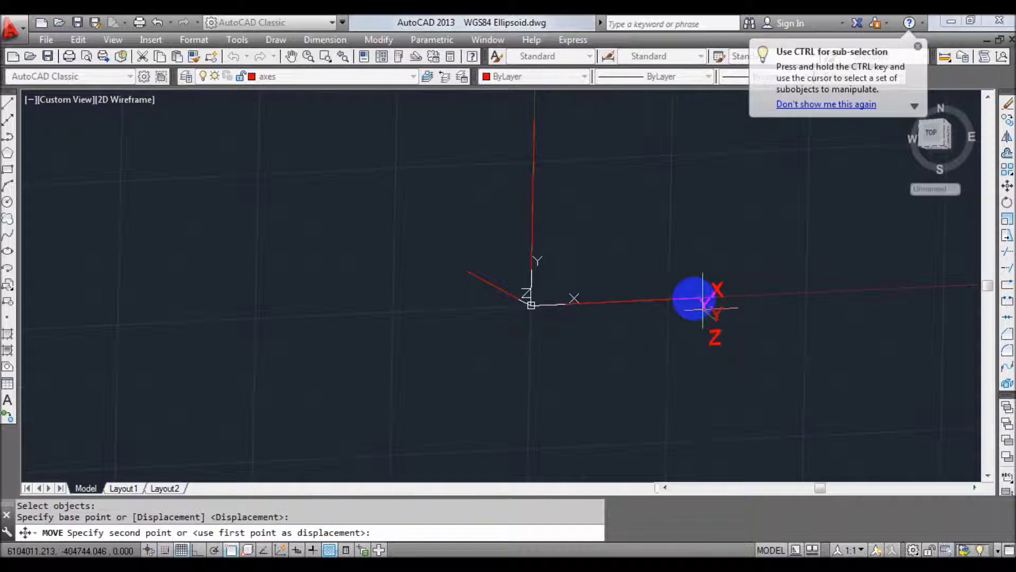
click(533, 113)
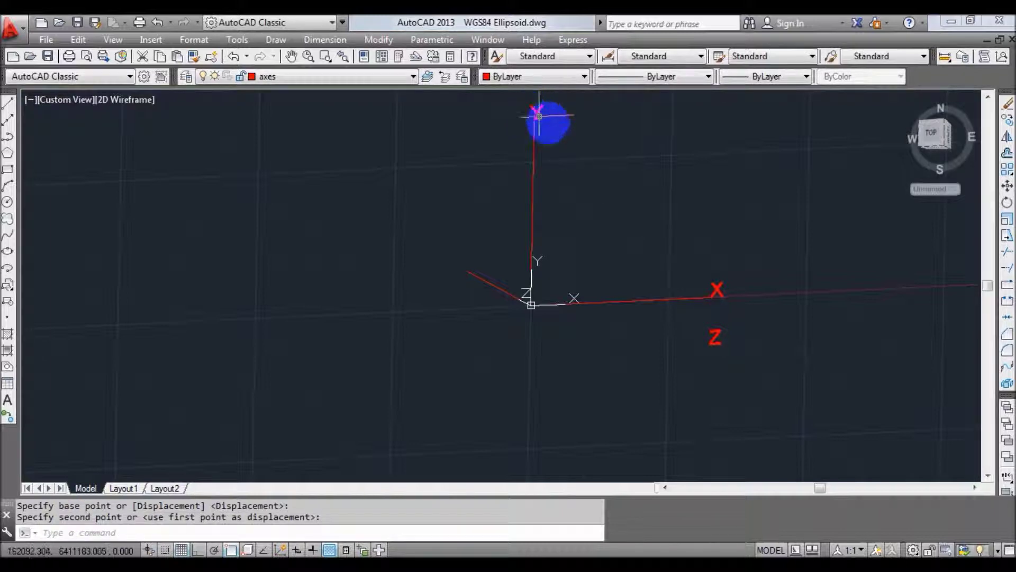
- Move the Z label to the end of the Z axis
click(1007, 186)
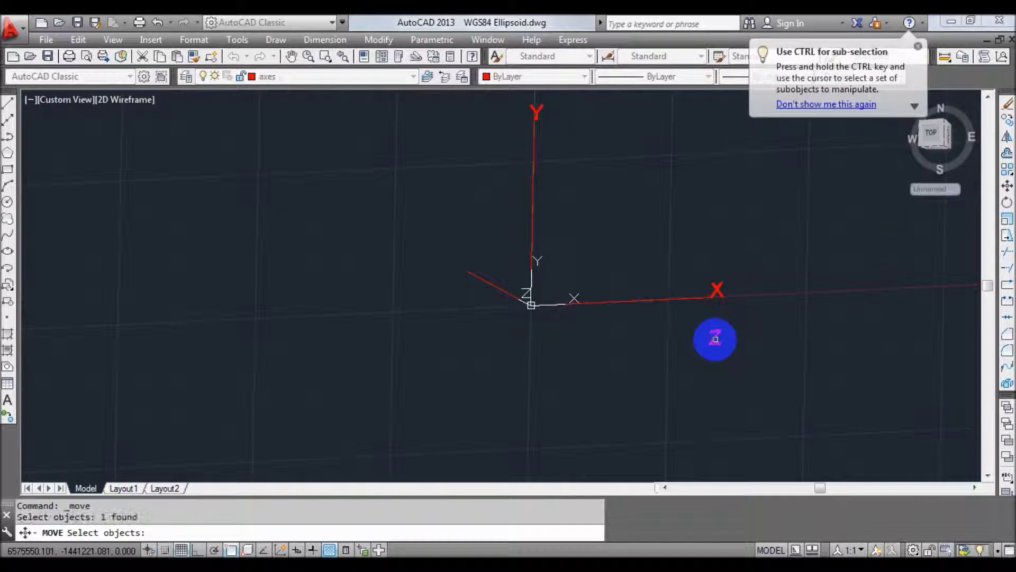
key(Return)
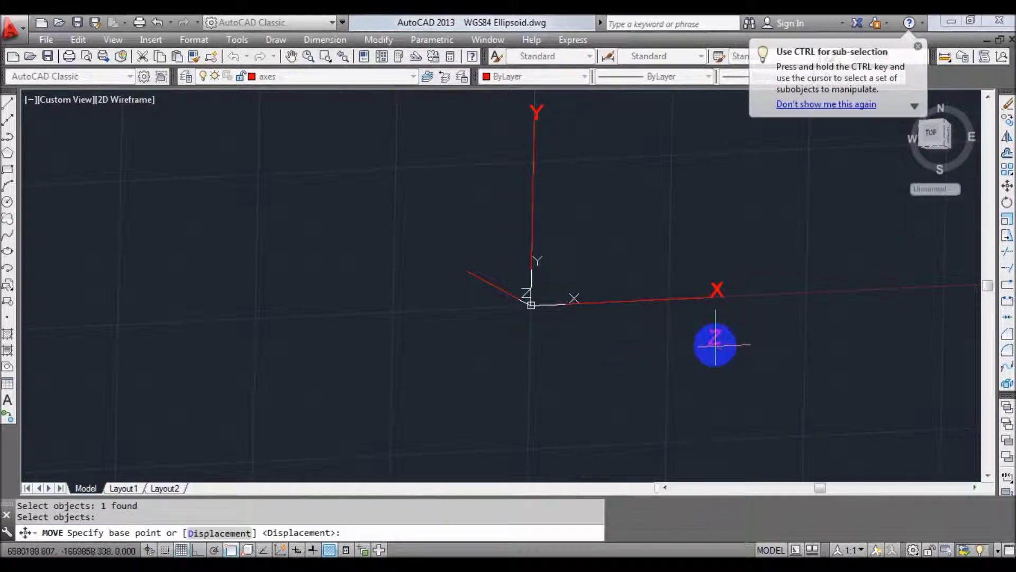
click(716, 343)
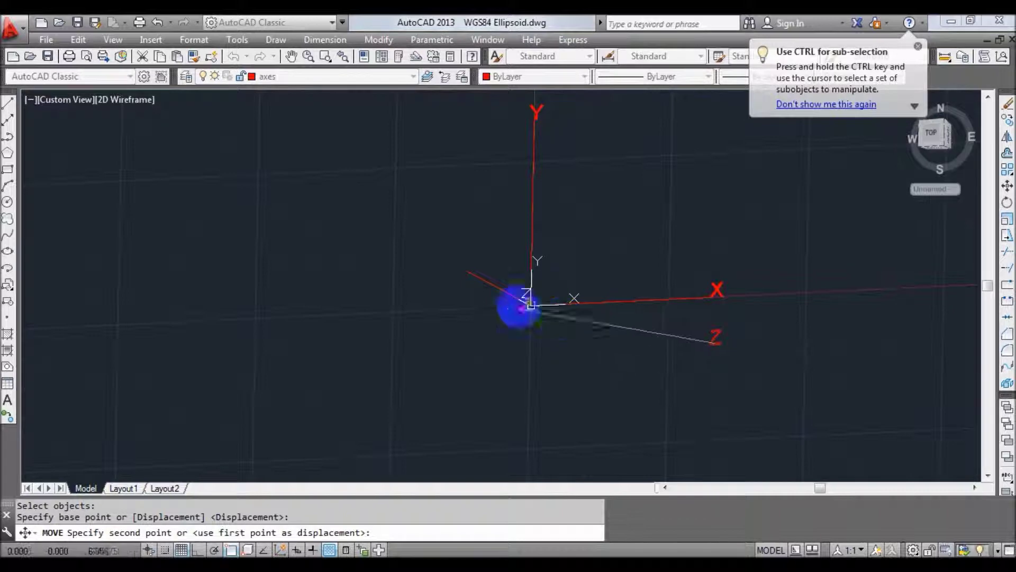
click(470, 272)
click(128, 41)
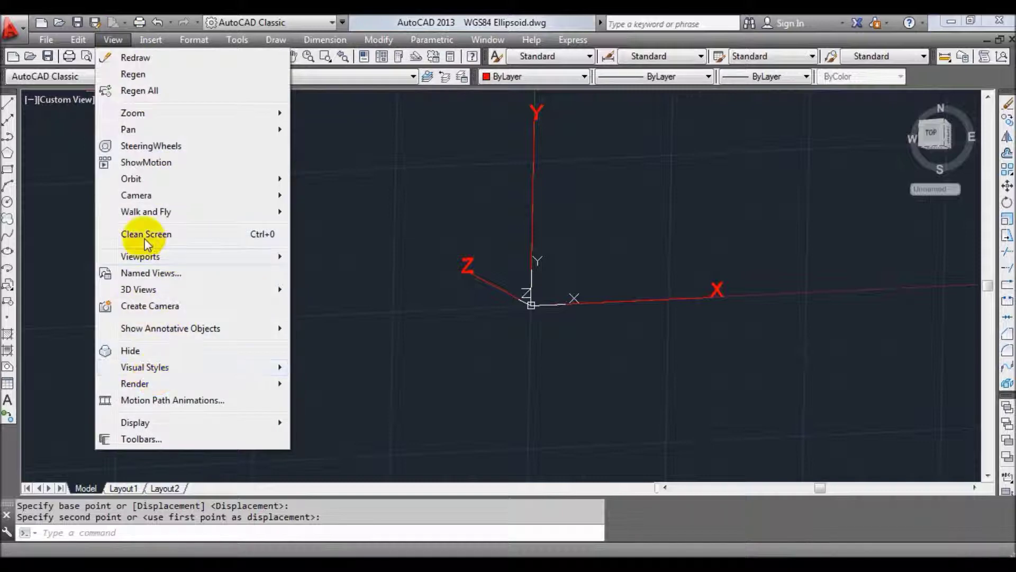
mouse_move(139, 290)
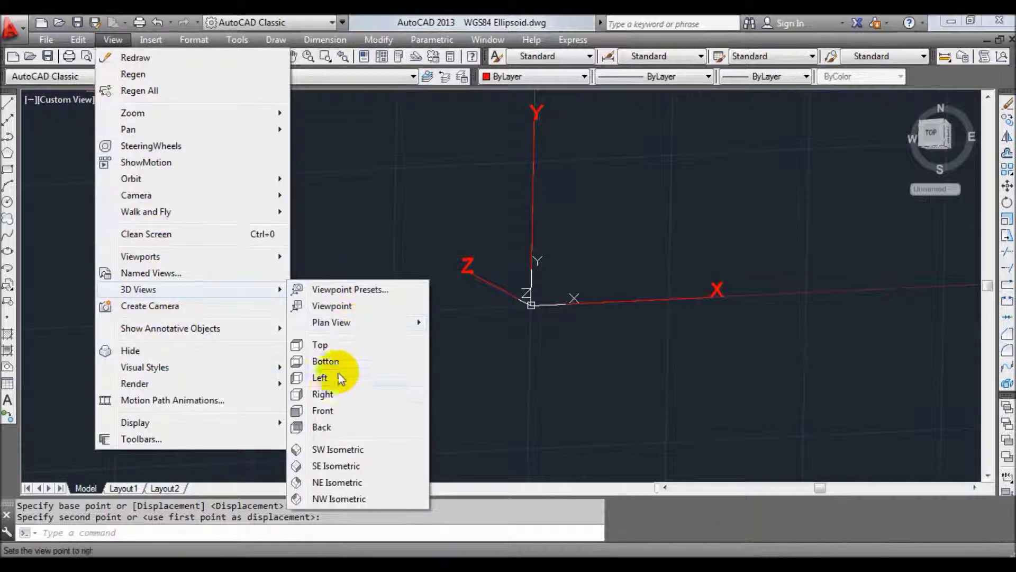
- Switch to the top view of the axes and begin editing the Standard dimension style
click(320, 345)
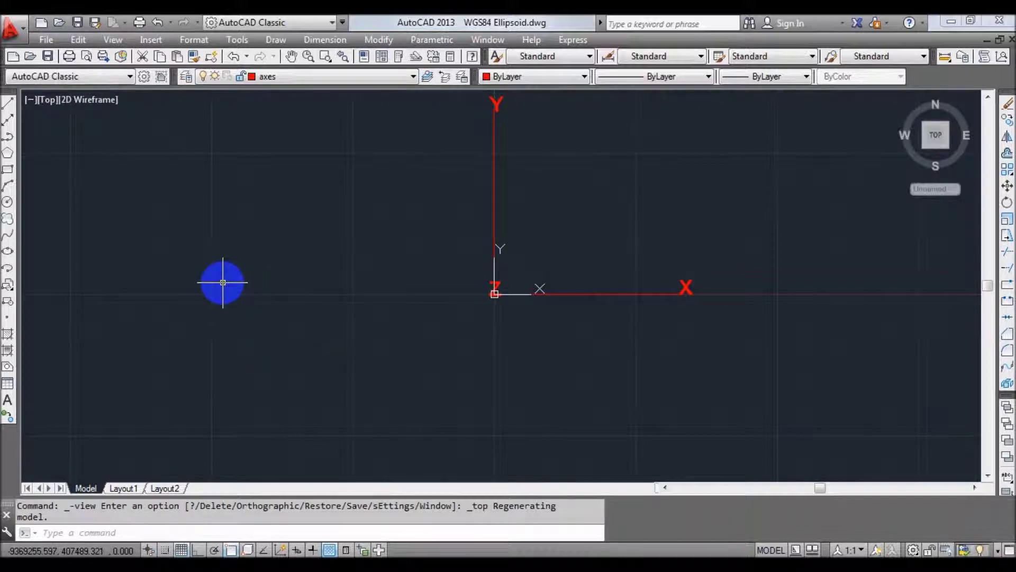
key(Escape)
key(Escape)
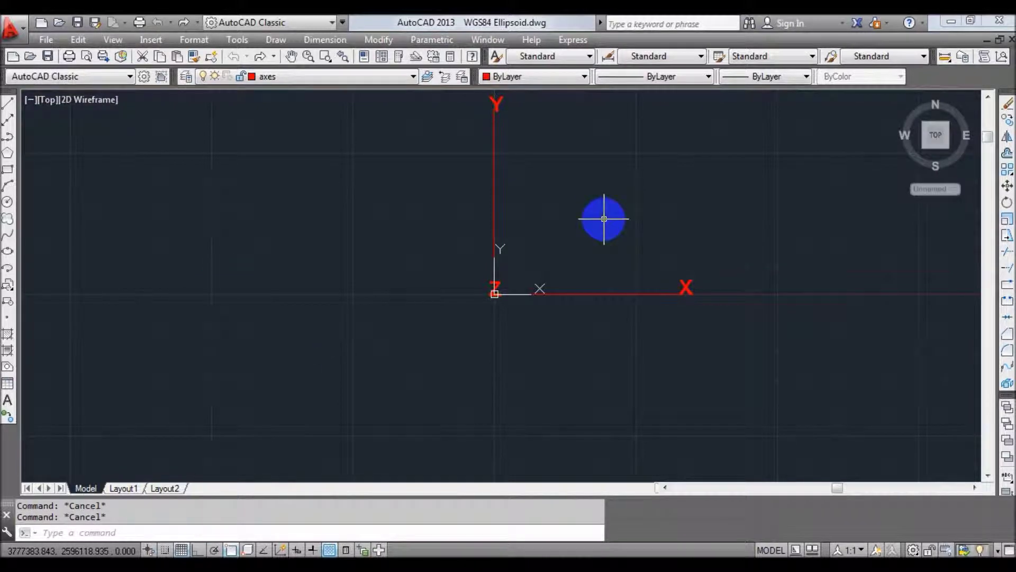
click(334, 39)
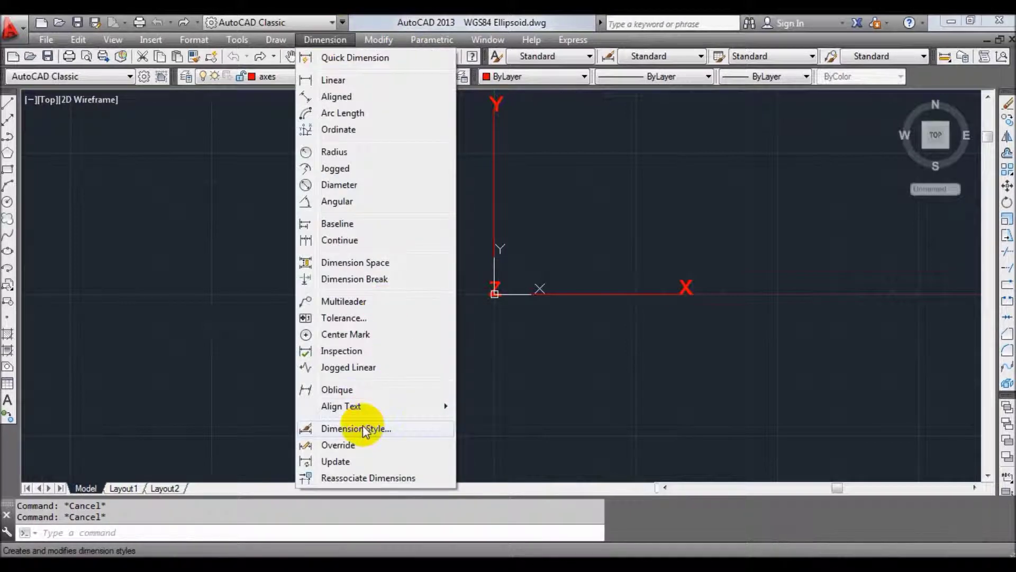
click(365, 429)
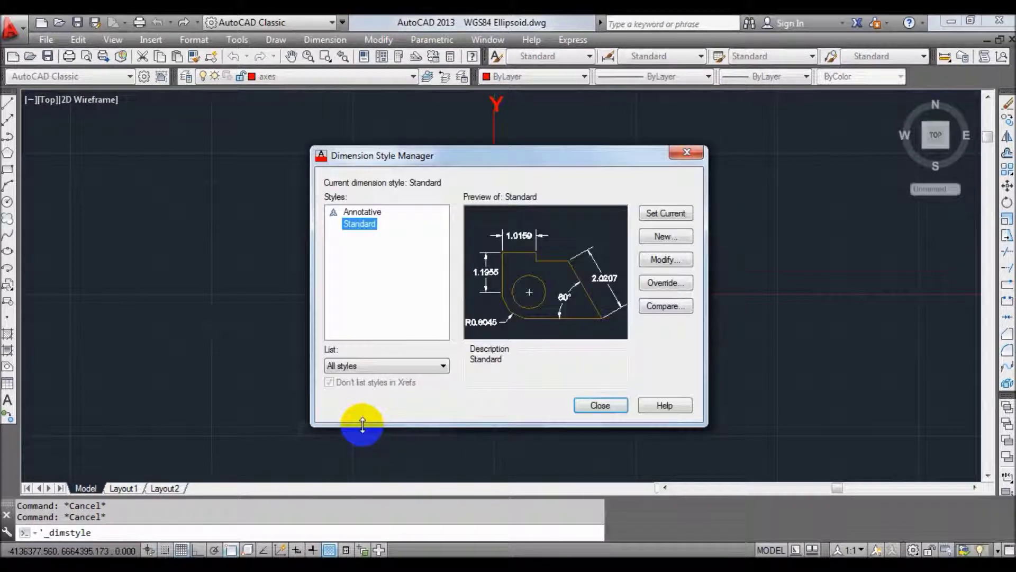
click(655, 263)
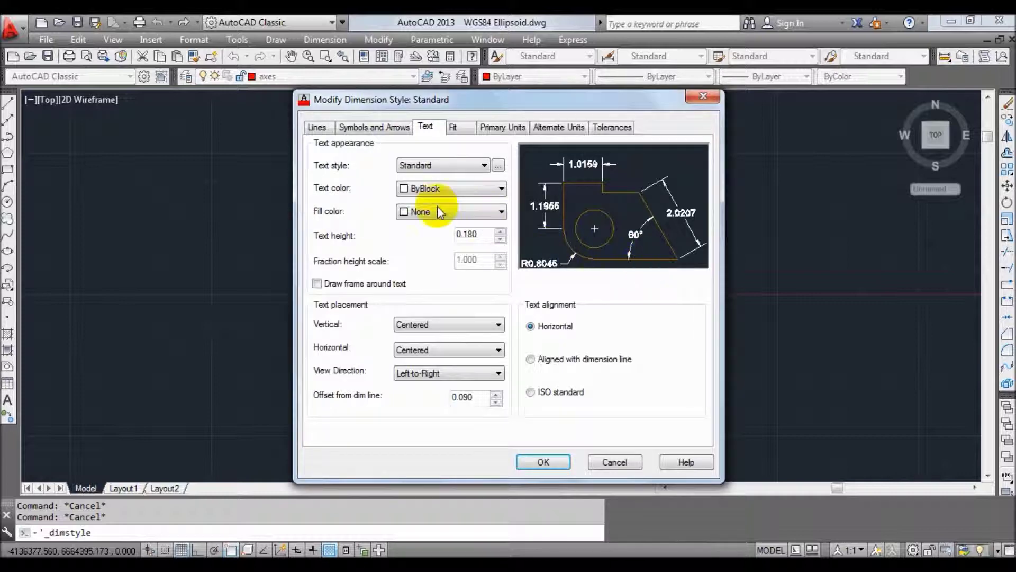
- Give dimension text yellow colour, 300000 height, and alignment with the dimension line
click(426, 189)
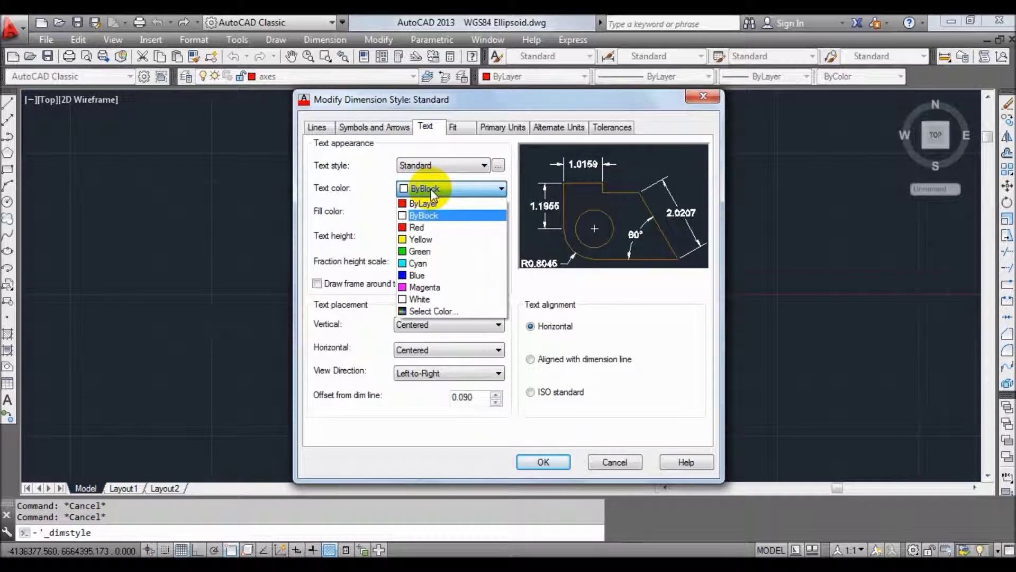
click(422, 239)
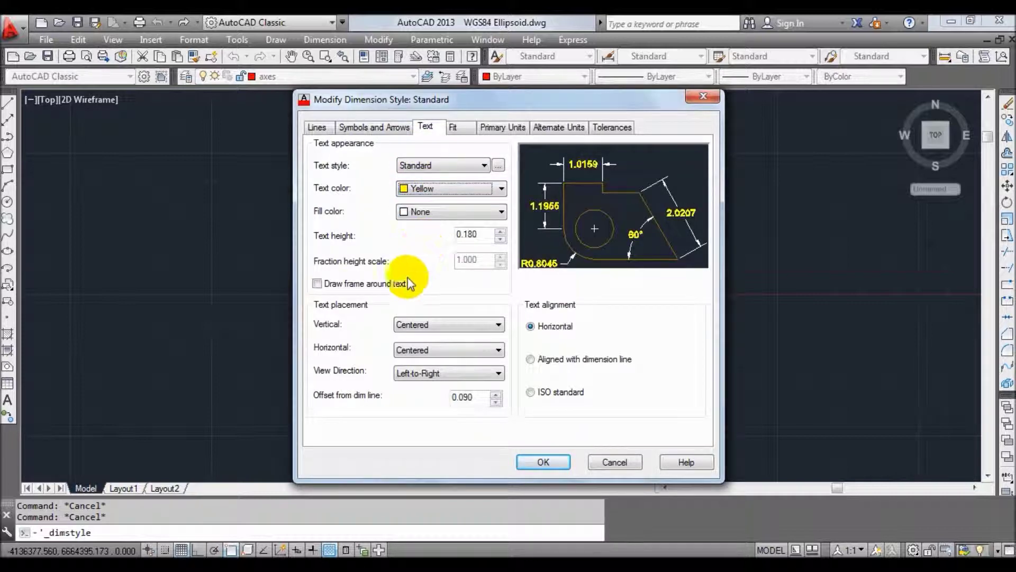
double_click(457, 234)
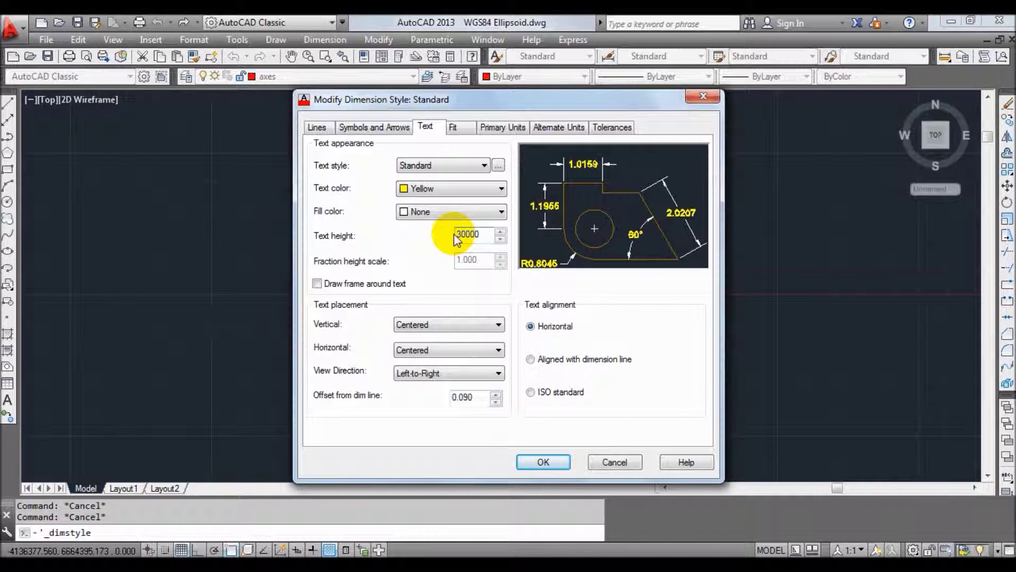
text(0)
click(539, 365)
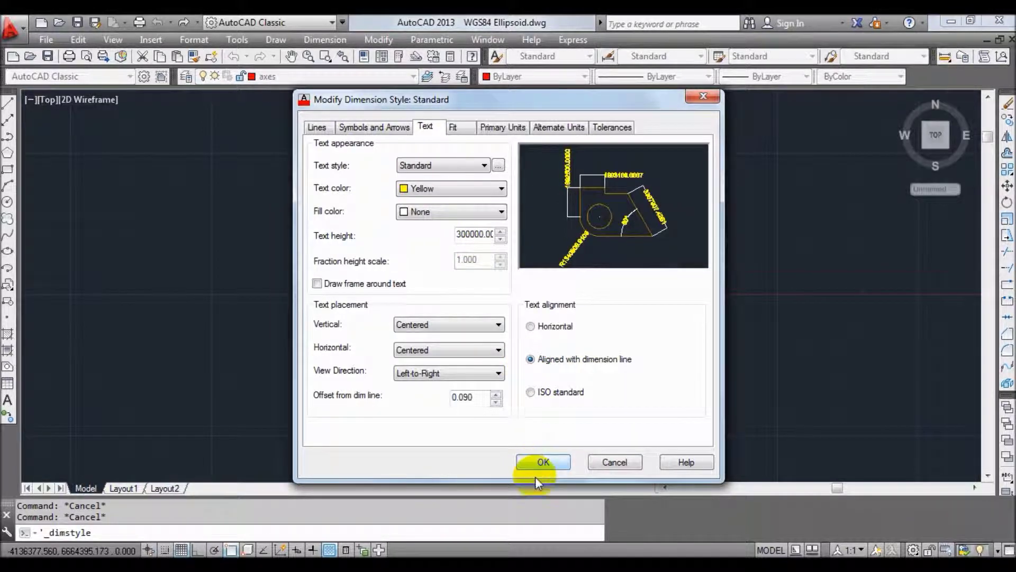
click(542, 462)
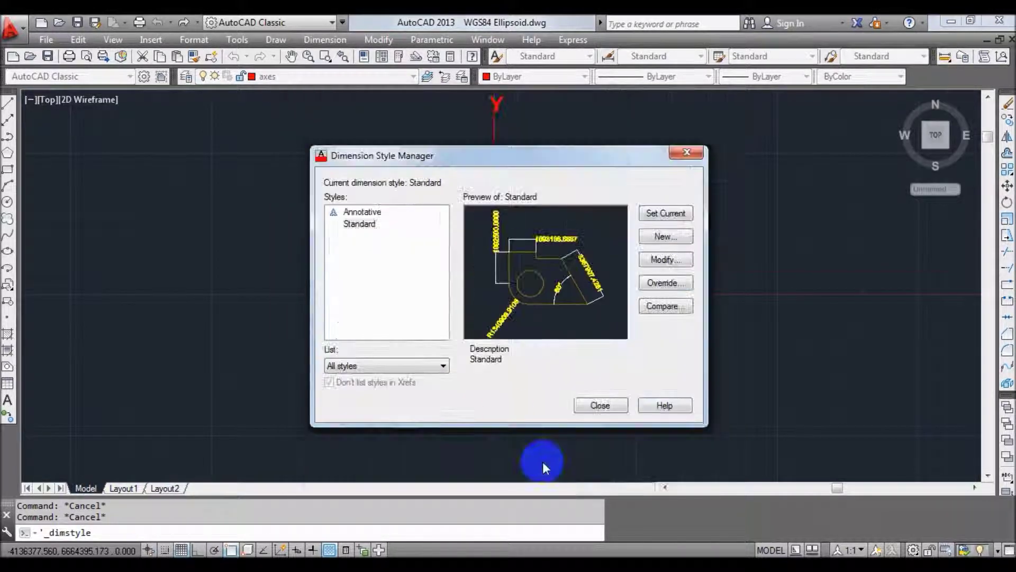
click(598, 406)
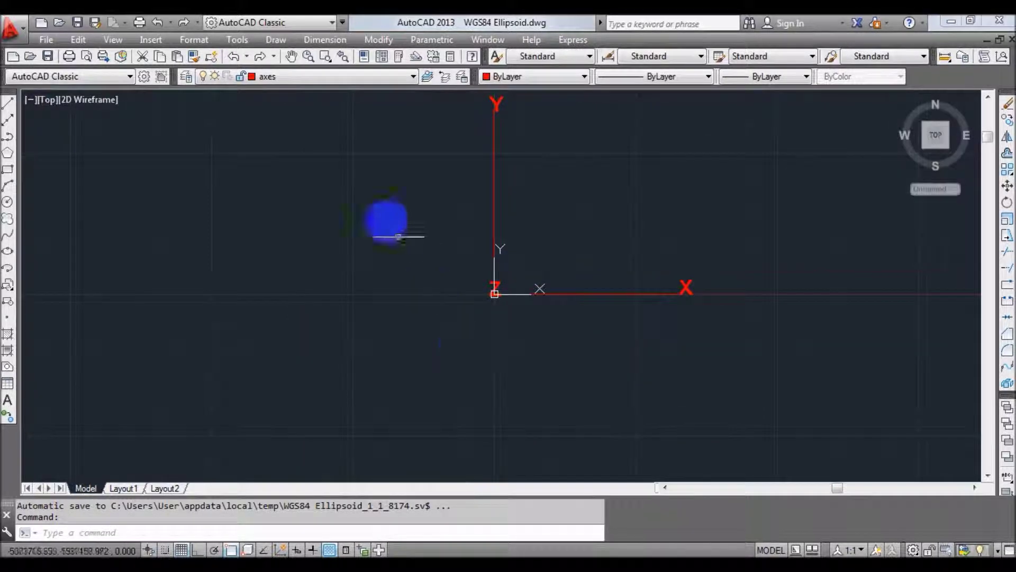
- Dimension the Y axis from its top to the origin, placed left (6378137.0000)
scroll(261, 186, down, 2)
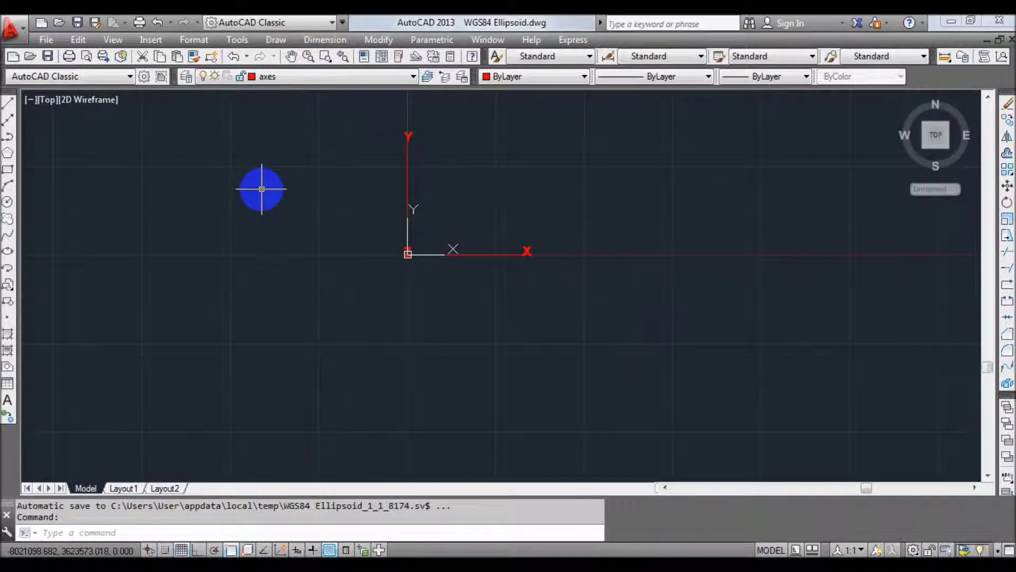
click(325, 40)
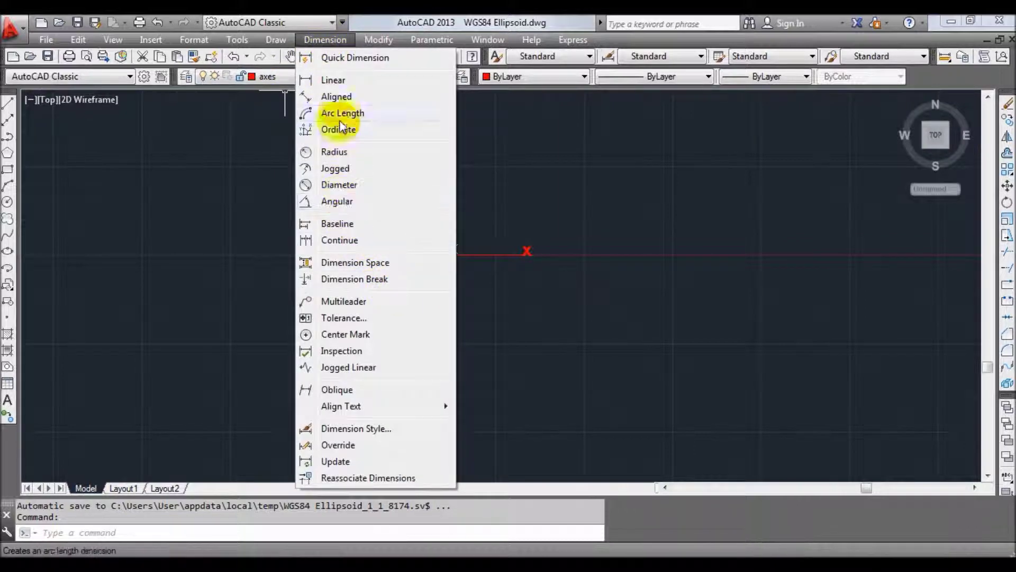
click(342, 82)
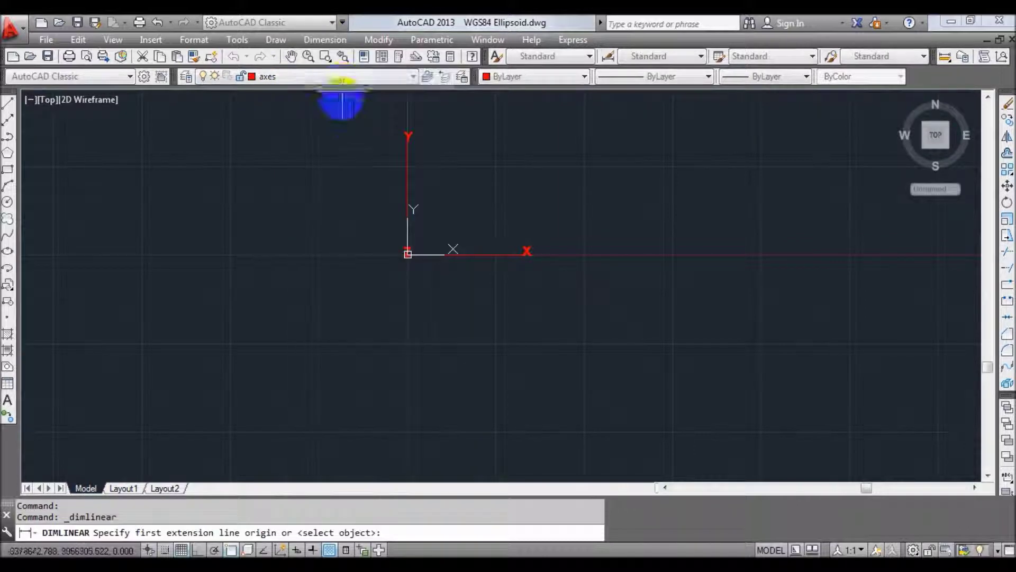
click(408, 139)
click(408, 254)
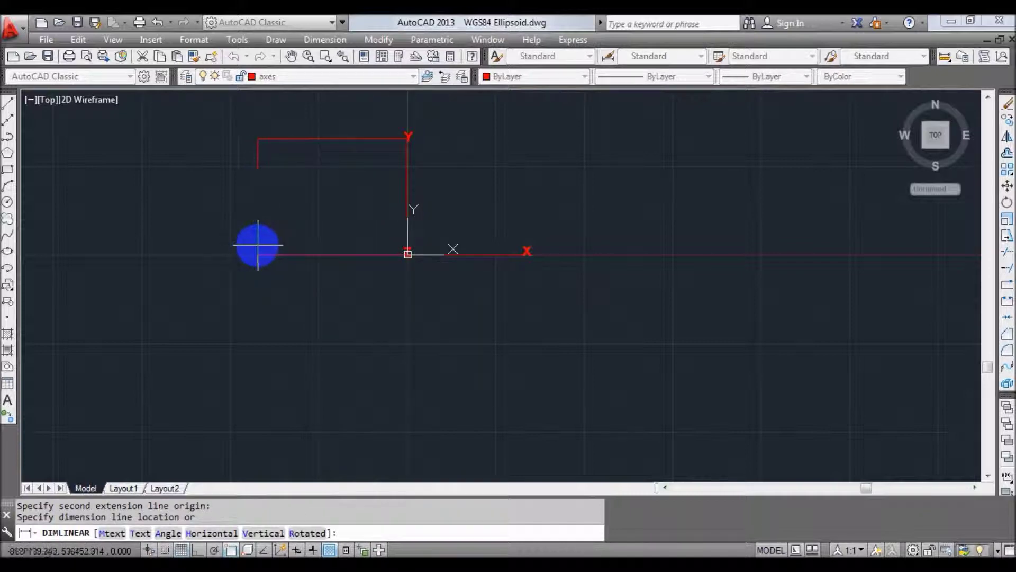
click(248, 241)
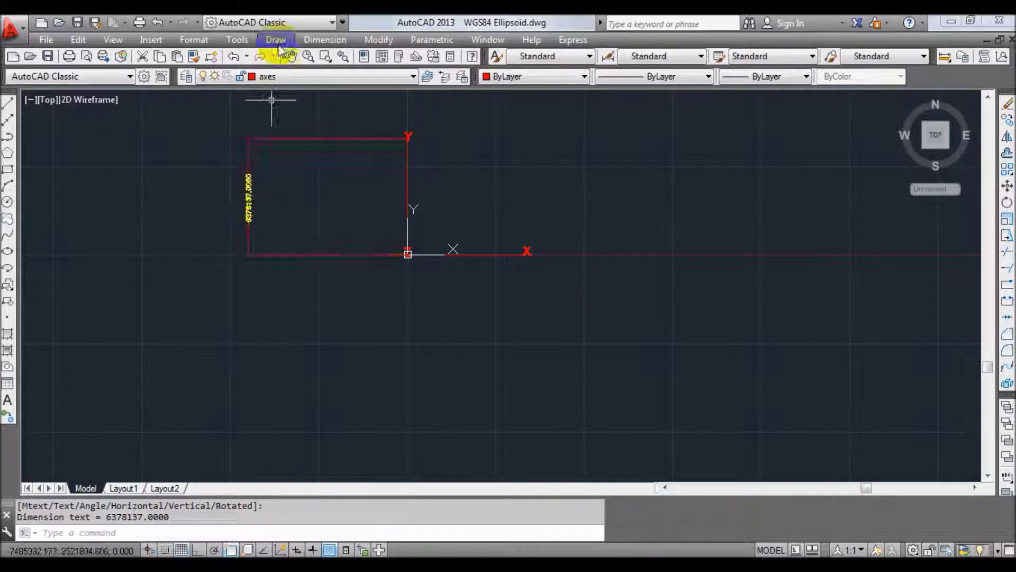
- Dimension the X axis from the origin to its end, placed below (6378137.0625)
click(320, 41)
click(331, 80)
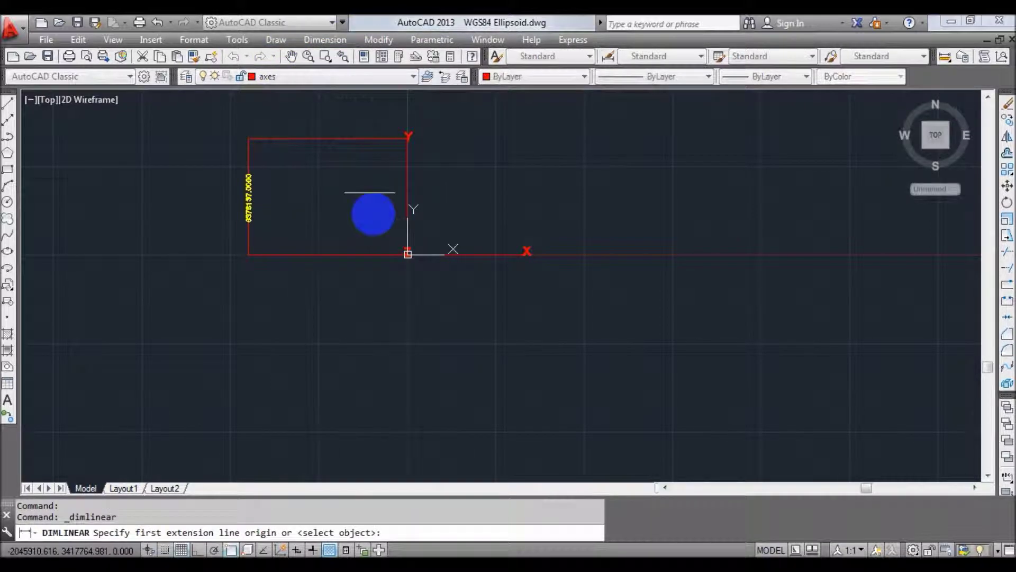
click(408, 254)
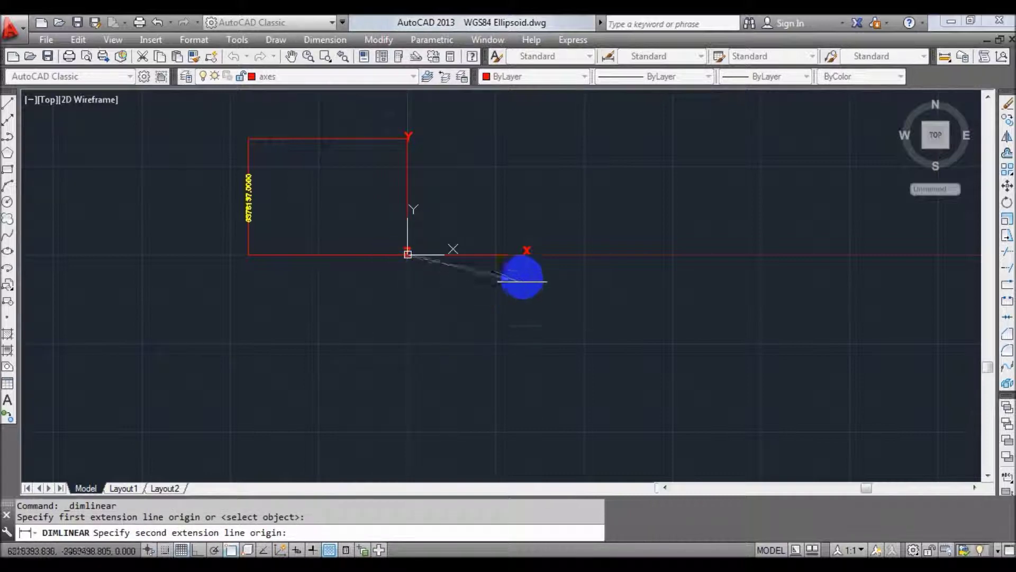
click(526, 256)
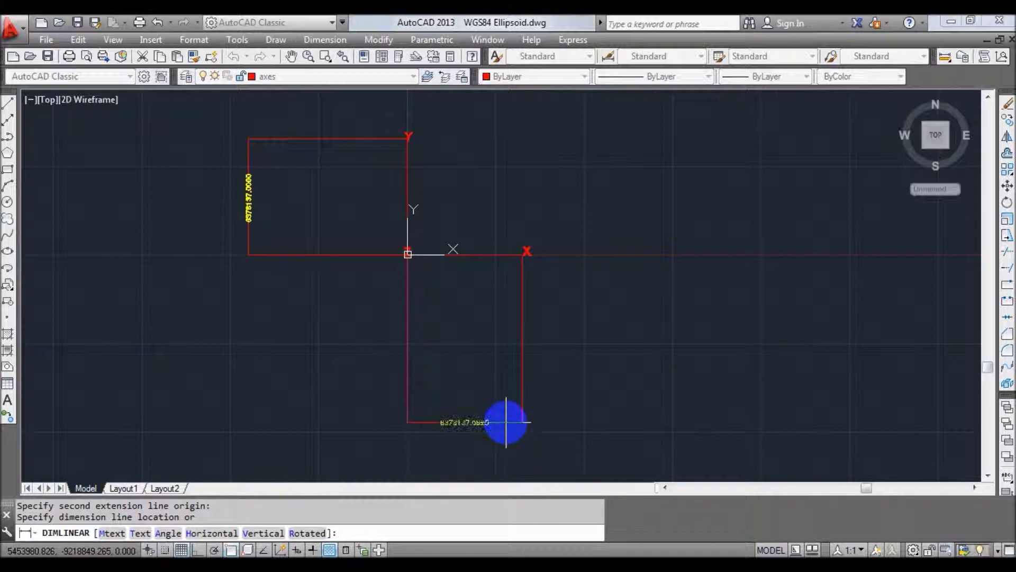
click(506, 431)
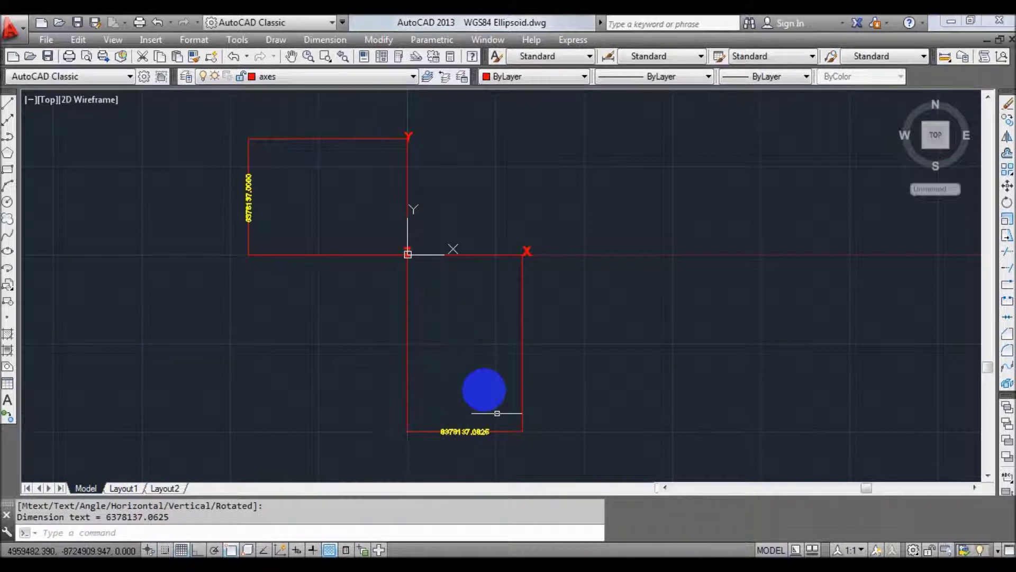
click(112, 39)
mouse_move(139, 289)
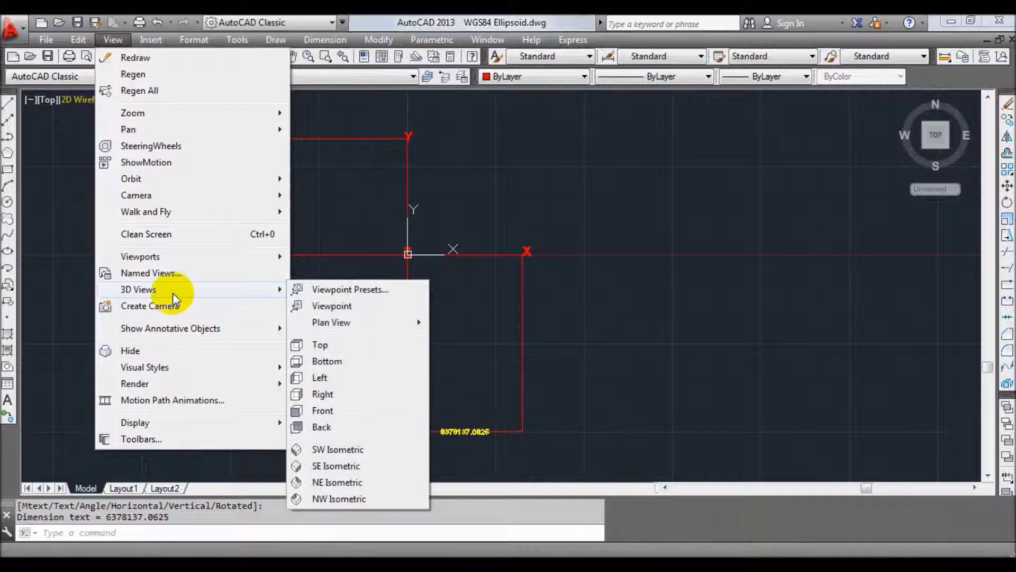
- In the front view, add a 6356752.3142 linear dimension on the vertical axis, placed right
click(331, 411)
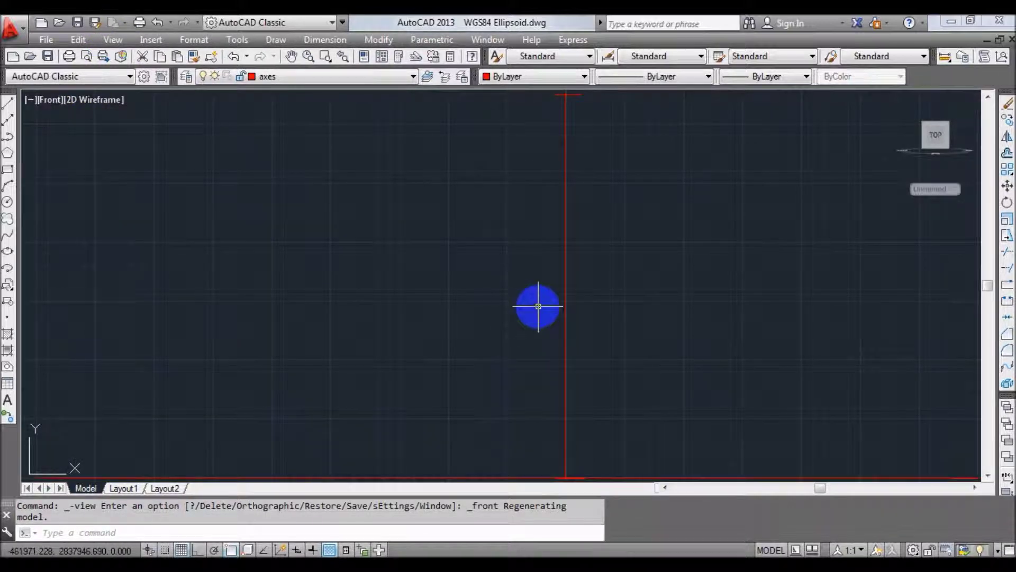
scroll(533, 306, down, 4)
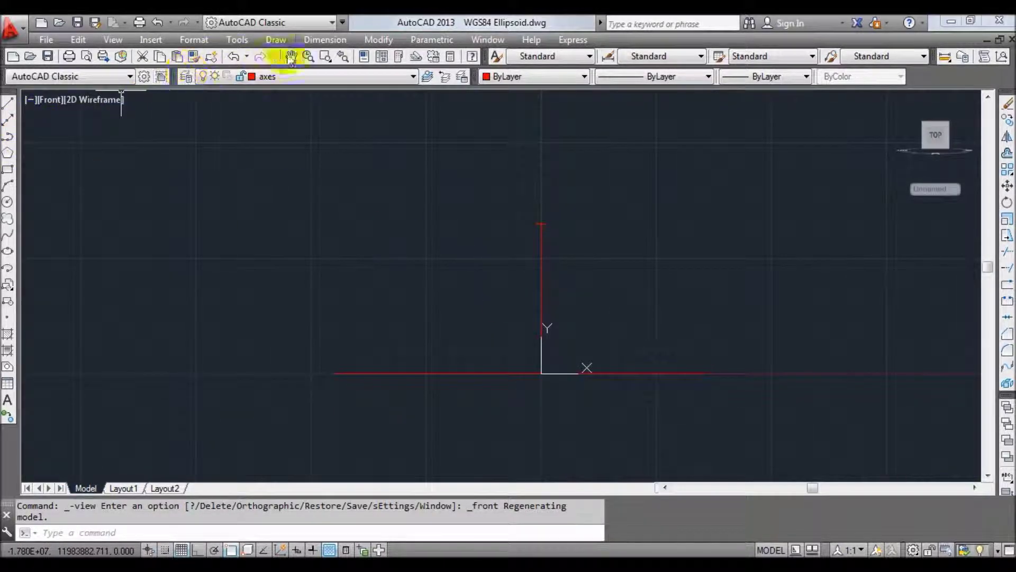
click(326, 41)
click(342, 79)
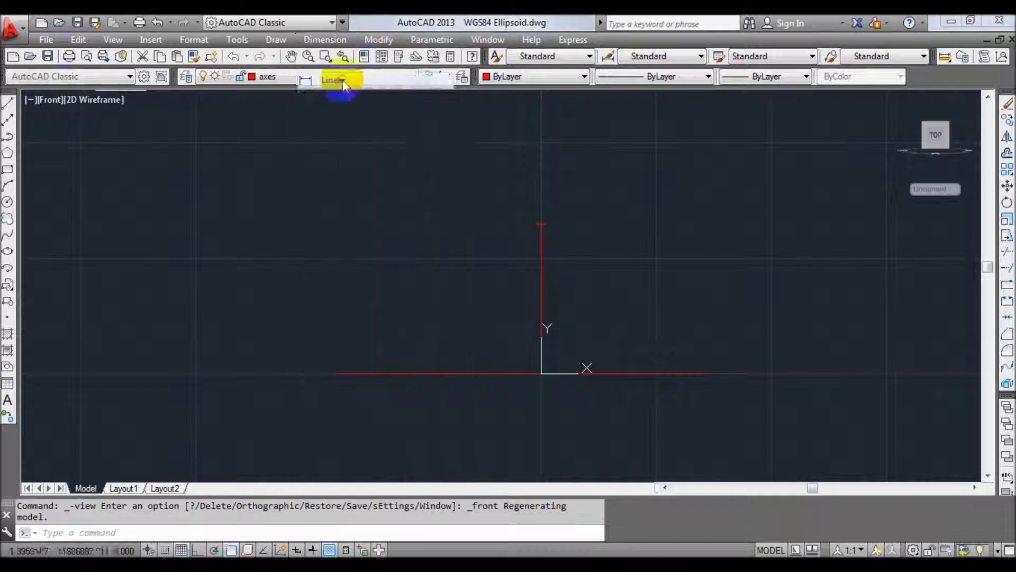
click(541, 223)
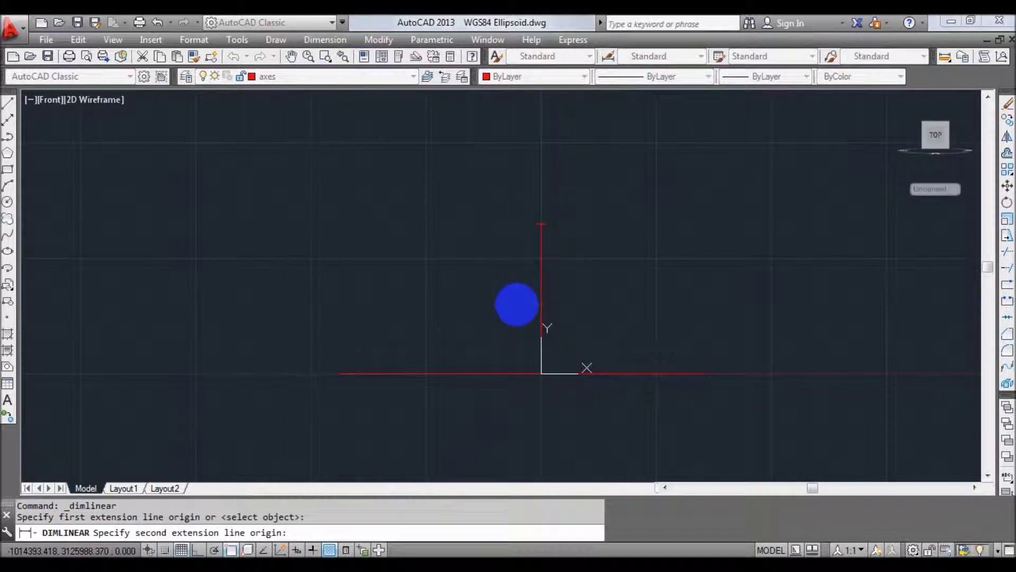
click(541, 375)
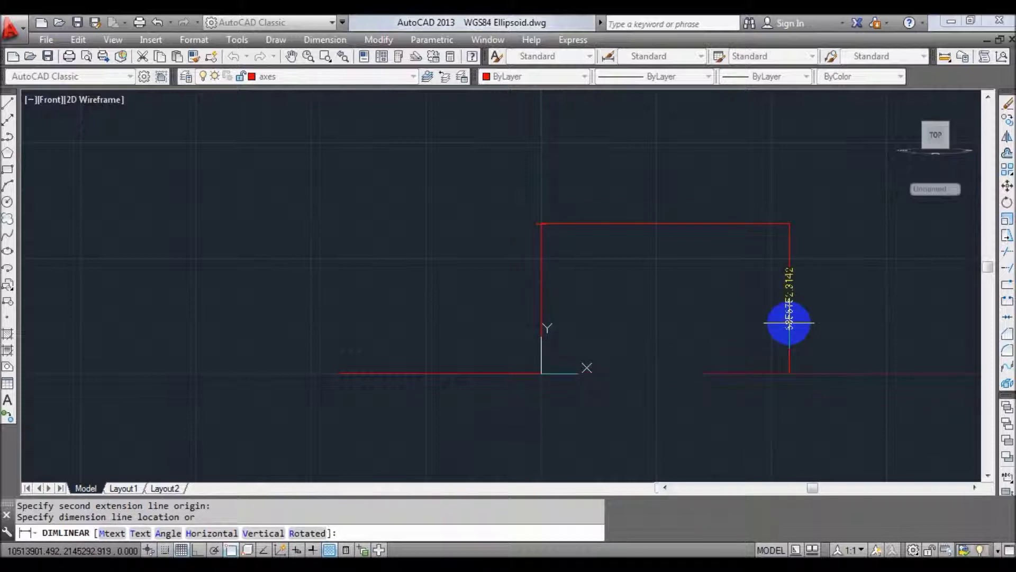
click(788, 323)
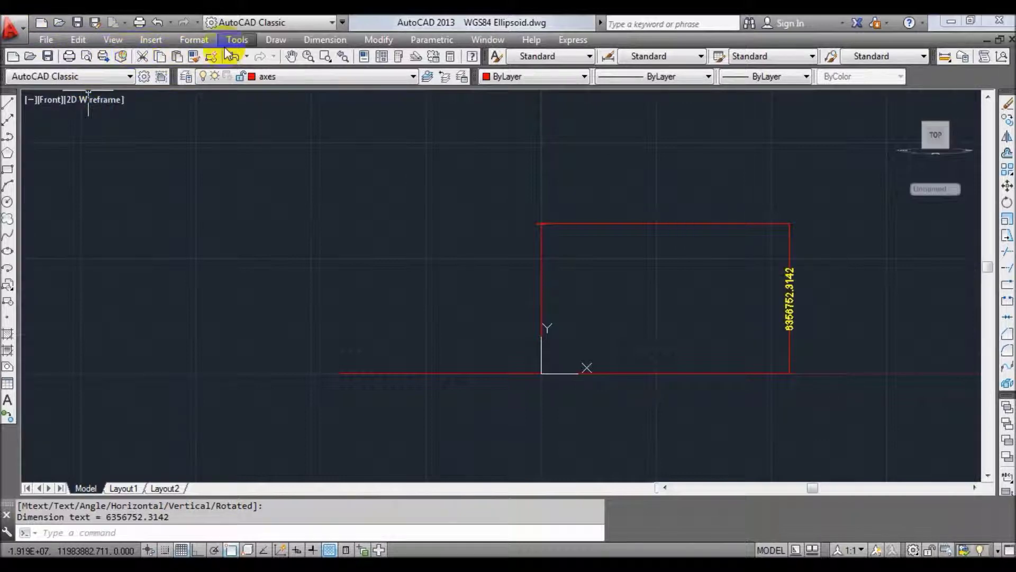
click(114, 42)
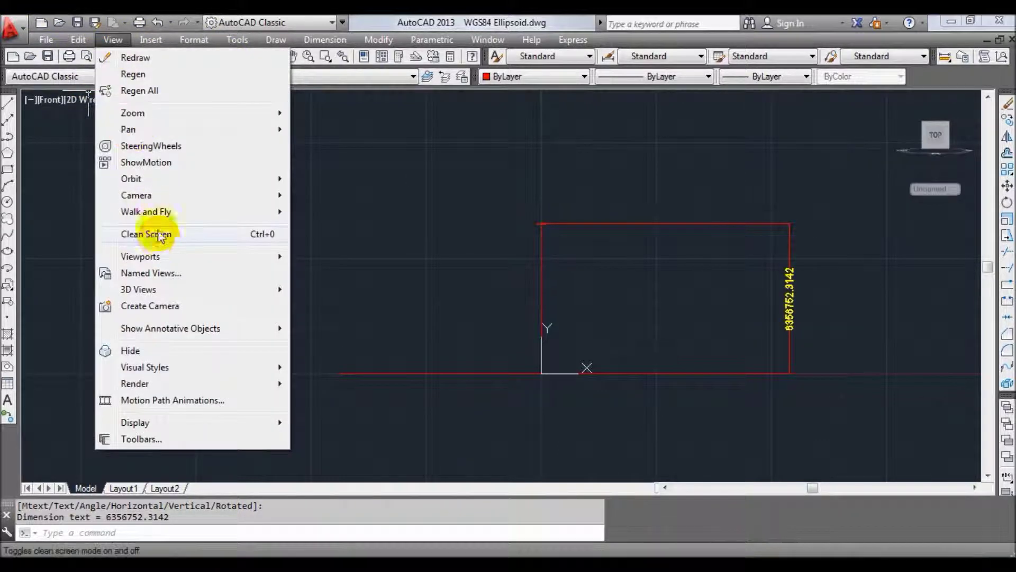
mouse_move(138, 289)
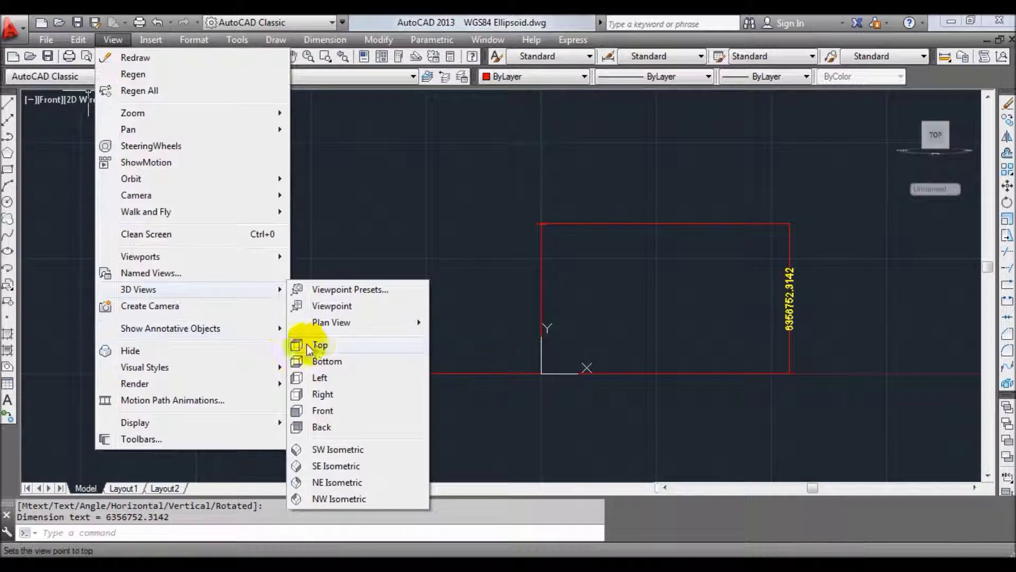
- Orbit the drawing briefly to inspect it in 3D, then return to the top view
click(316, 346)
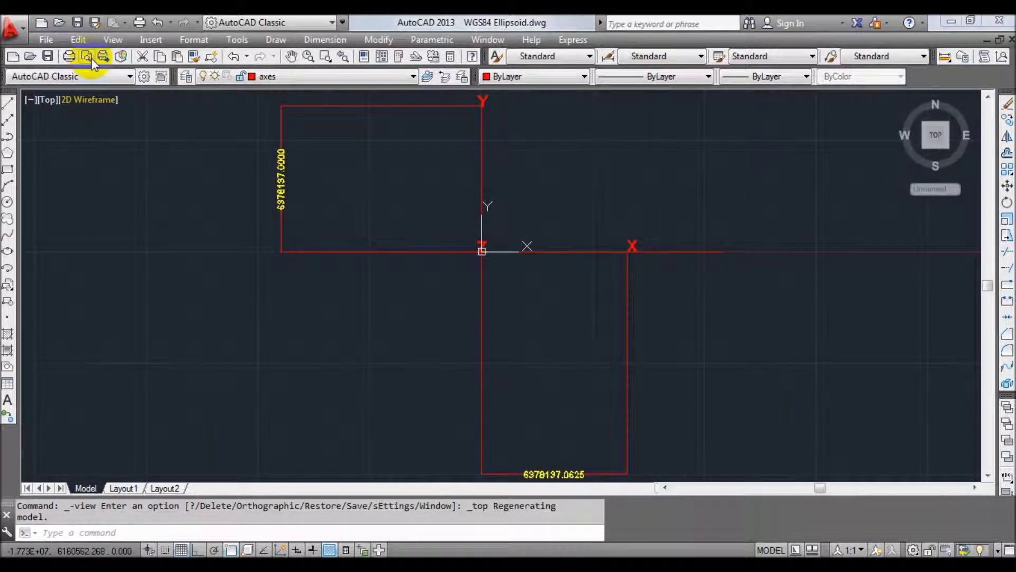
click(112, 39)
mouse_move(131, 179)
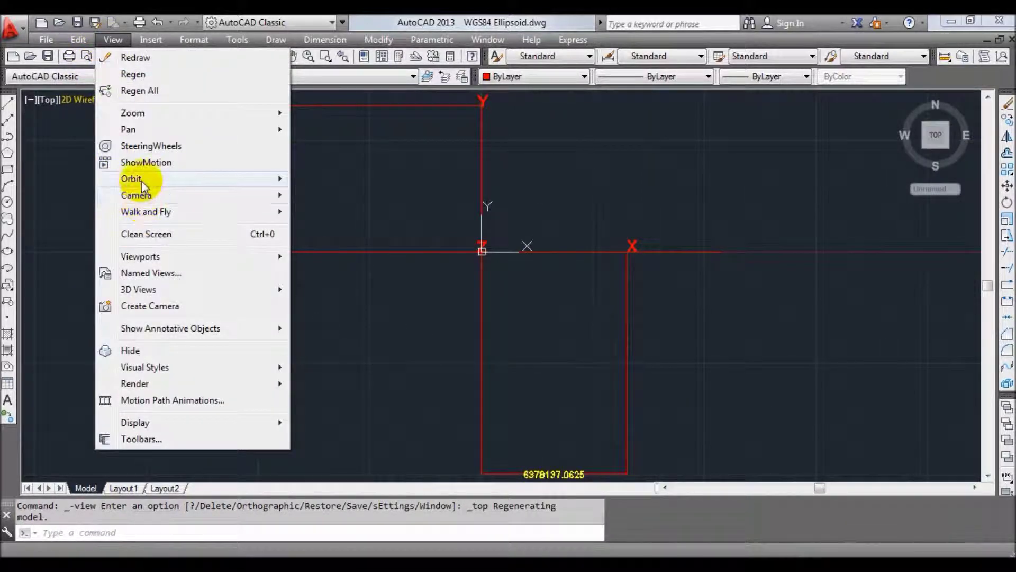
click(297, 194)
mouse_move(443, 311)
mouse_down()
mouse_move(457, 258)
mouse_move(443, 209)
mouse_move(413, 185)
mouse_move(428, 196)
mouse_up()
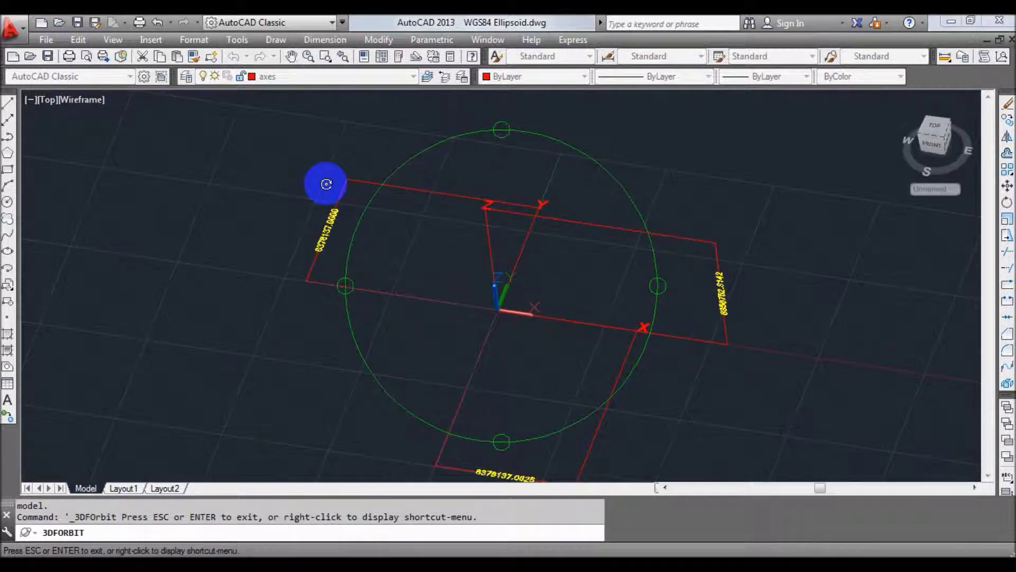
key(Escape)
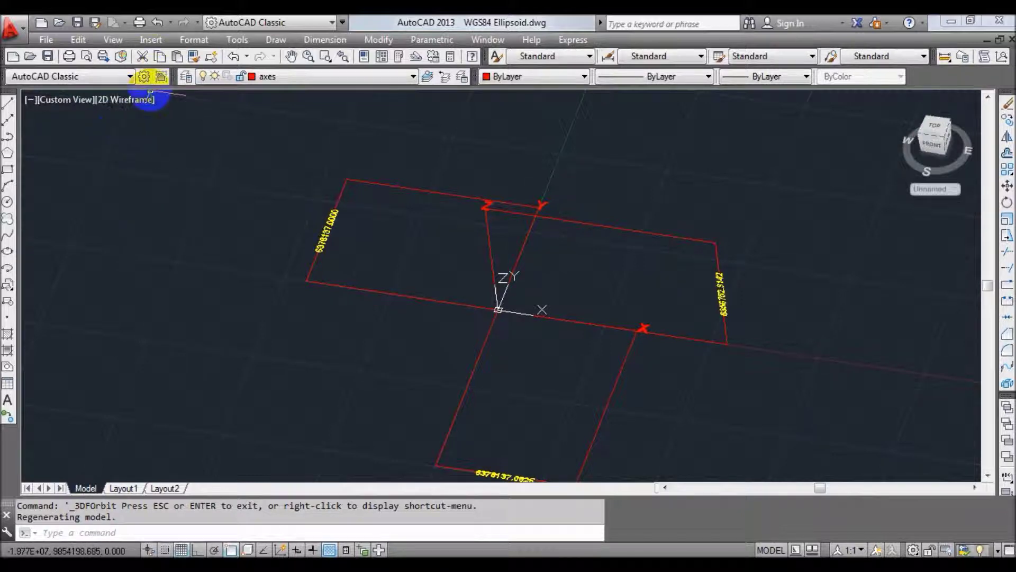
click(113, 39)
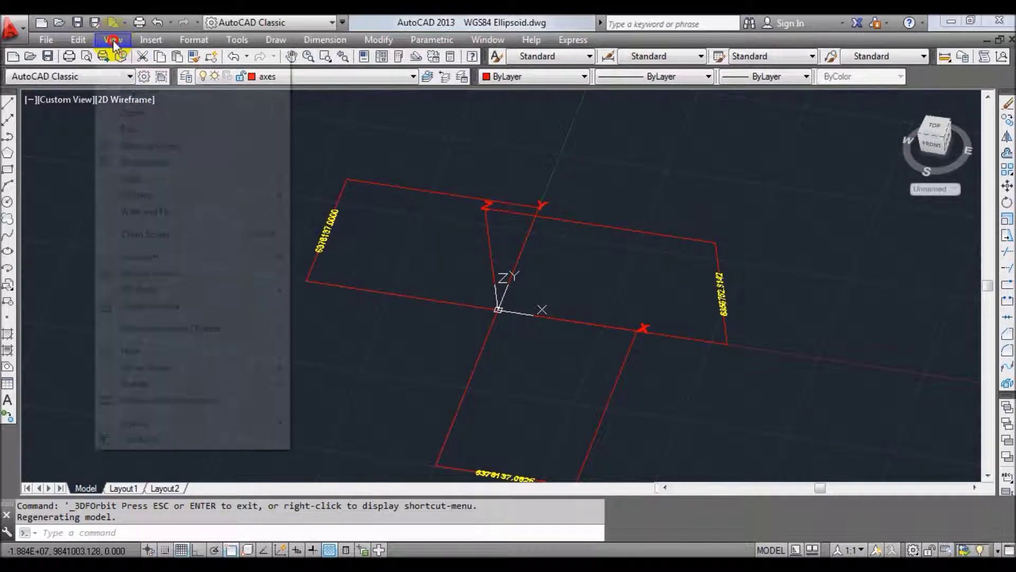
mouse_move(138, 289)
click(335, 346)
key(Escape)
key(Escape)
- Select the axis dimensions and the X-axis line, and open the Color dropdown
click(421, 106)
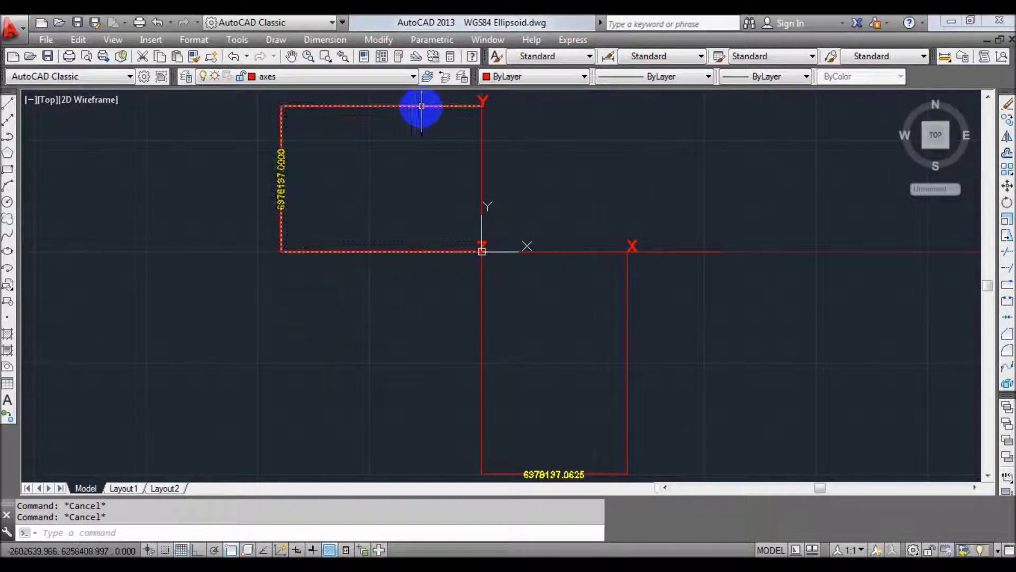
click(422, 106)
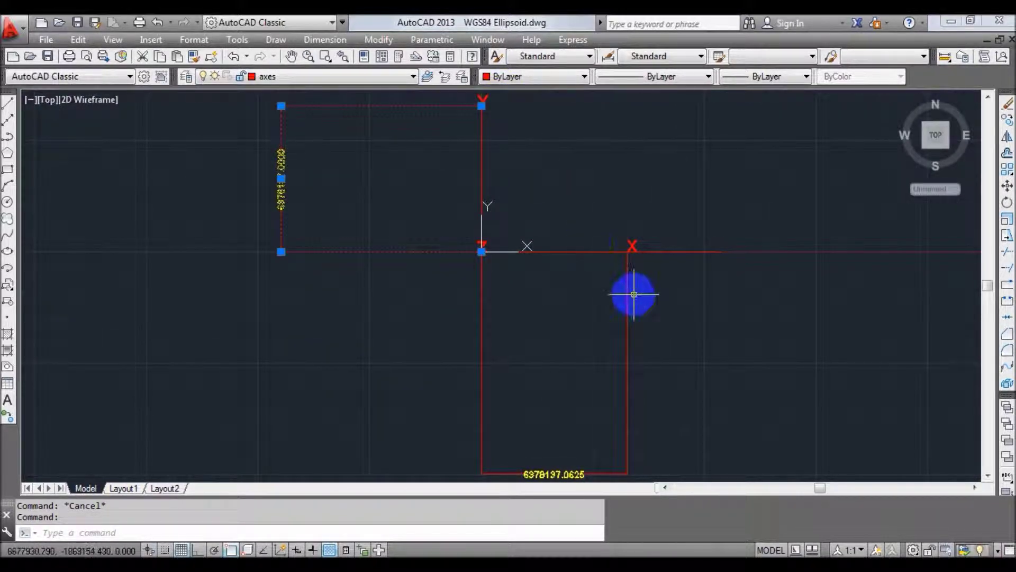
click(626, 291)
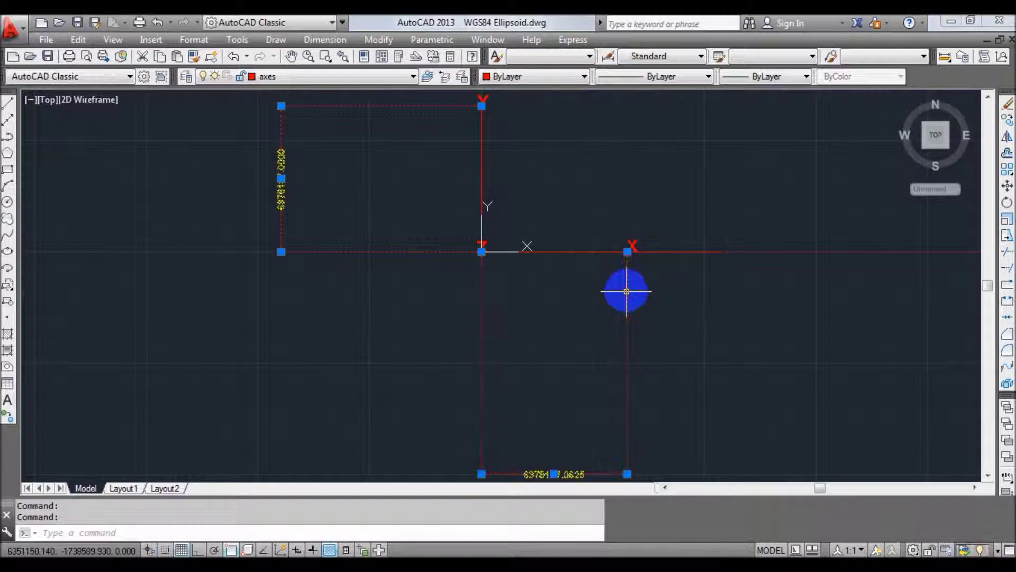
click(685, 250)
click(561, 77)
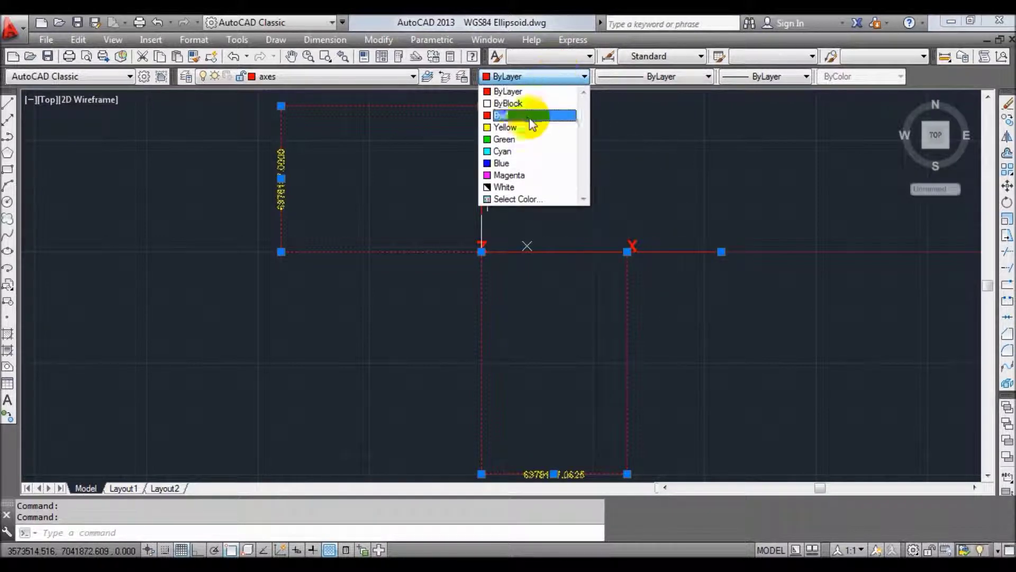
- Make the selected axis lines and dimensions magenta, then make equator the current layer
click(516, 175)
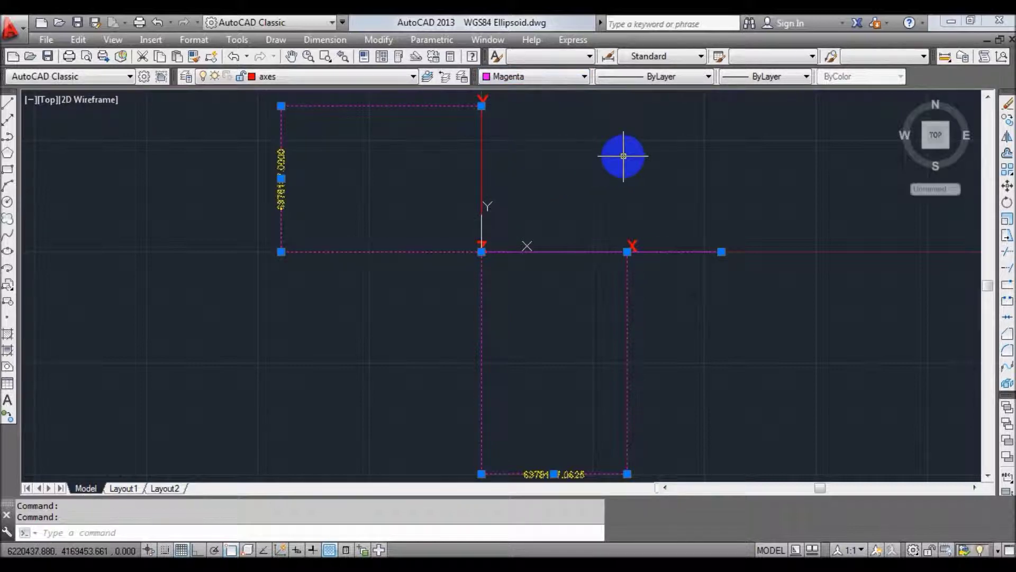
key(Escape)
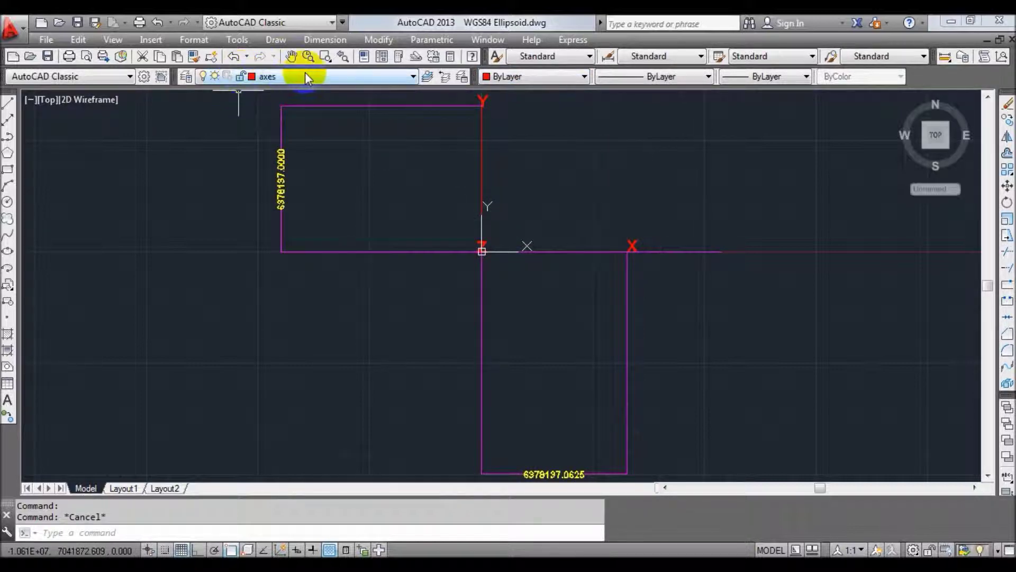
click(315, 75)
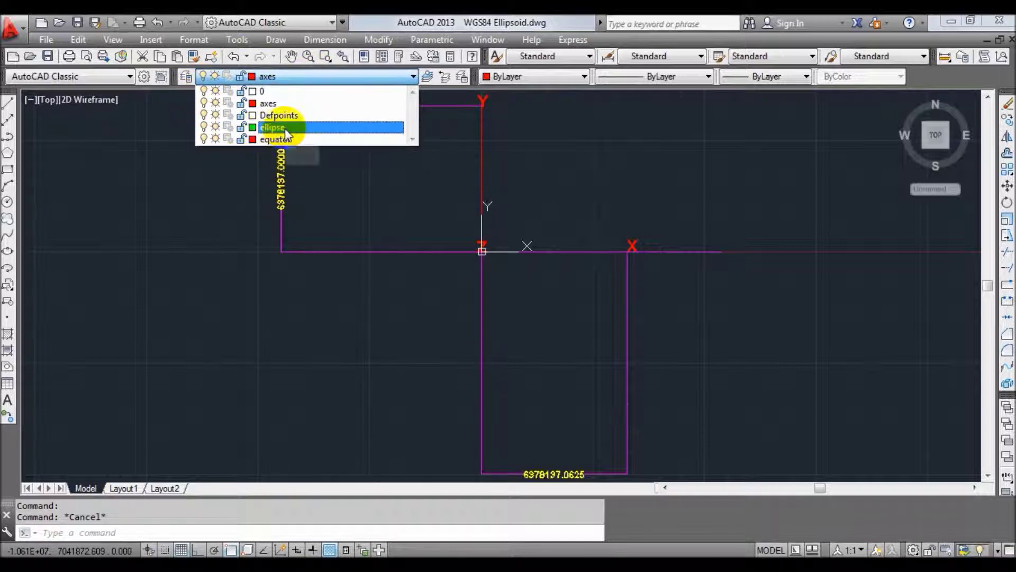
click(322, 140)
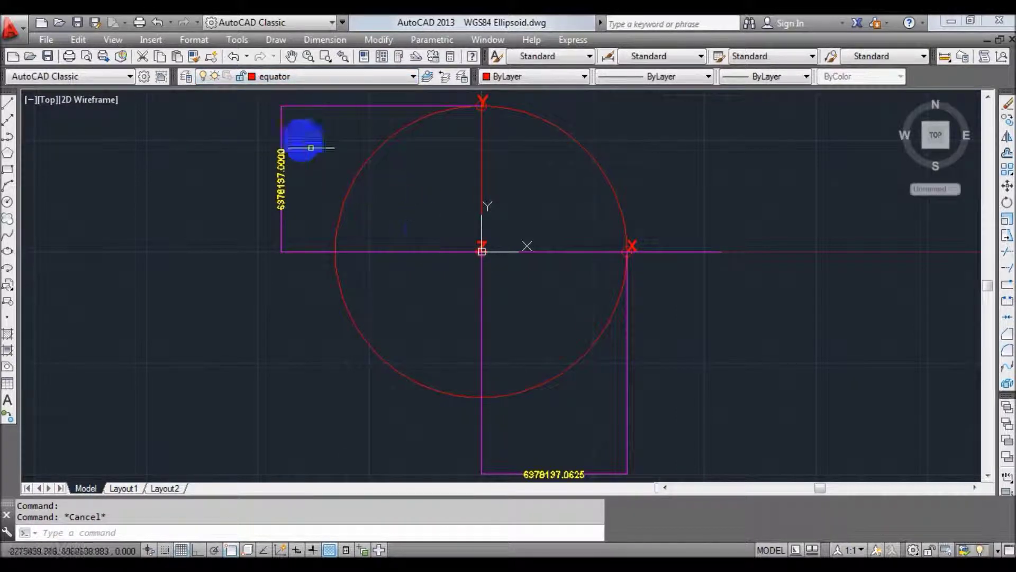
- Free-orbit the drawing into a tilted 3D view
click(113, 41)
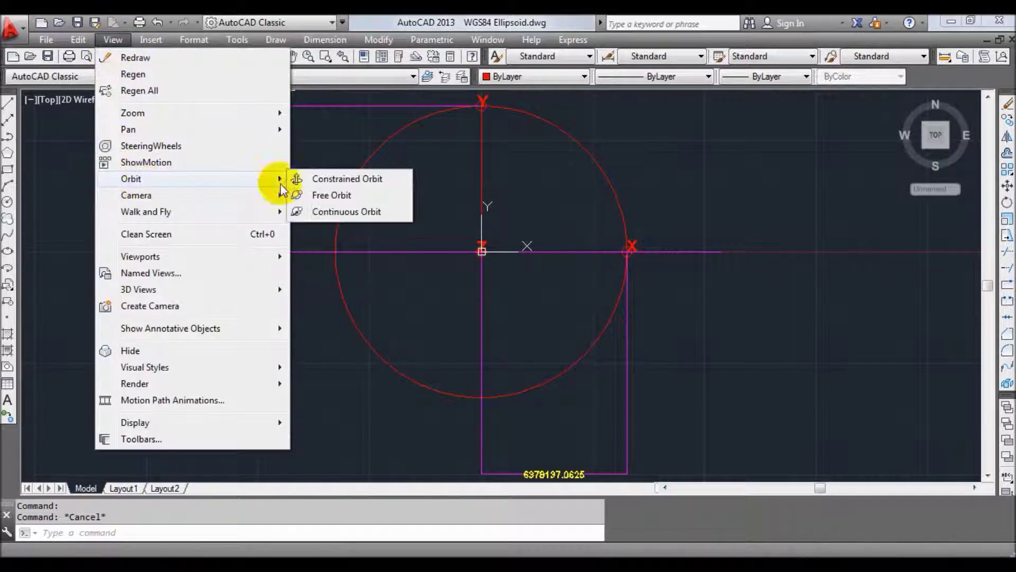
click(296, 195)
drag(484, 231, 461, 165)
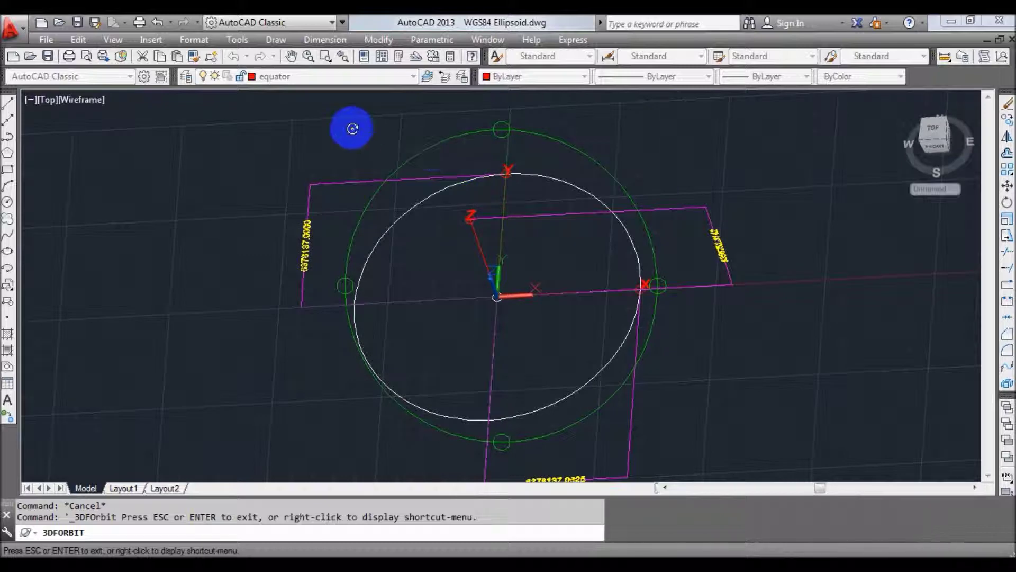
key(Escape)
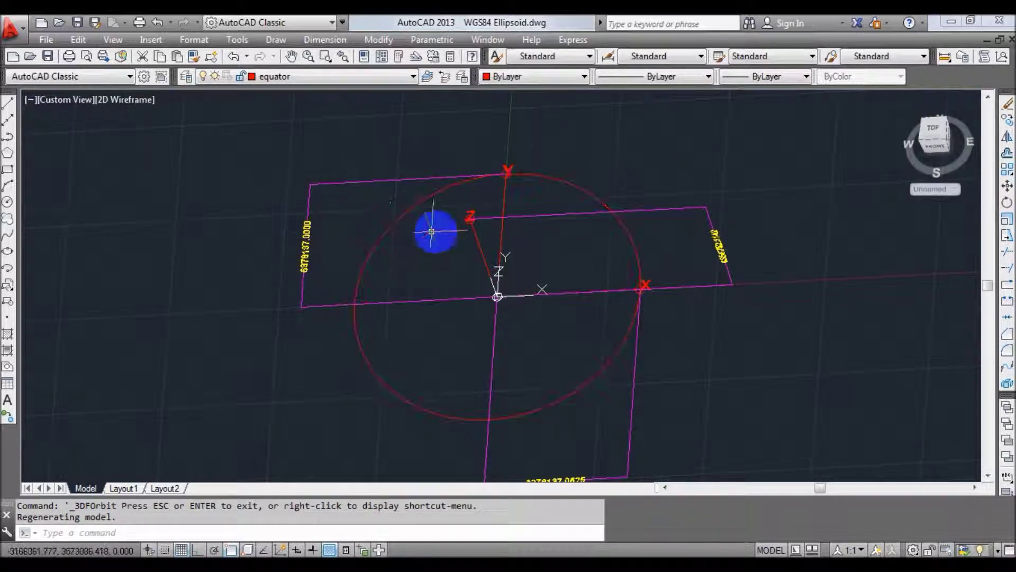
- Inspect the Z-axis line, Y-axis dimension and origin icon by selecting them, then deselect
click(470, 218)
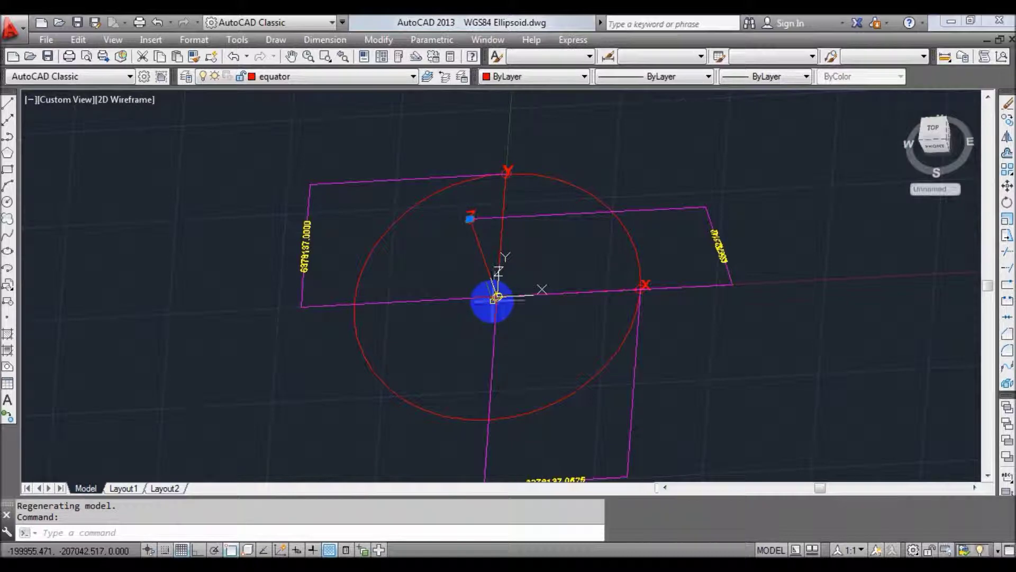
click(496, 297)
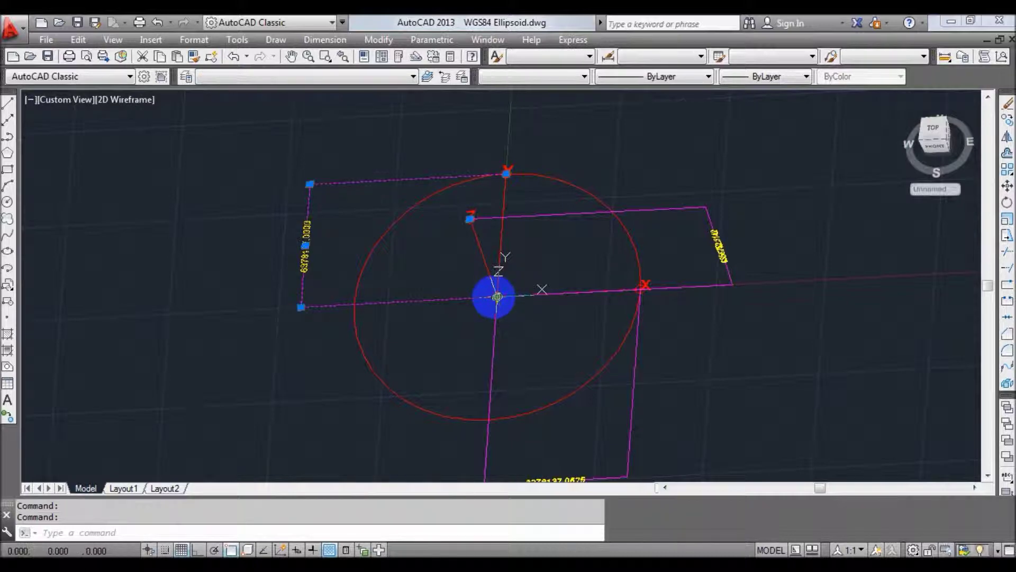
key(Escape)
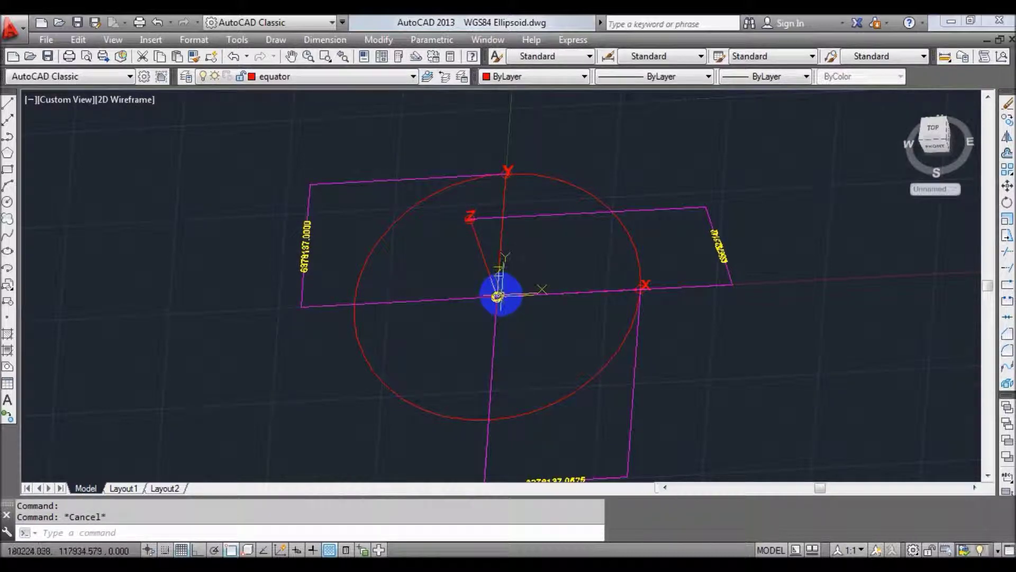
click(500, 294)
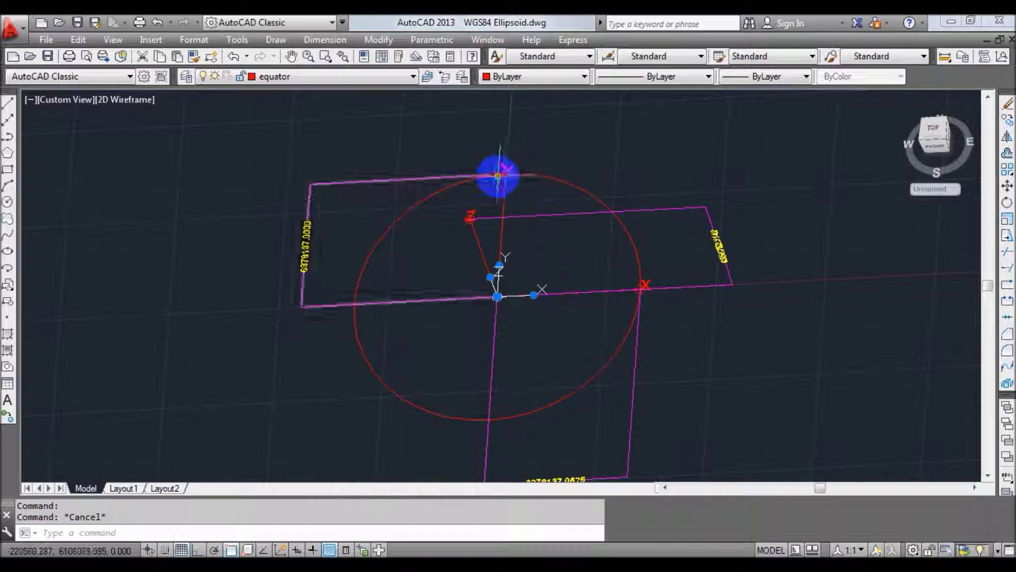
key(Escape)
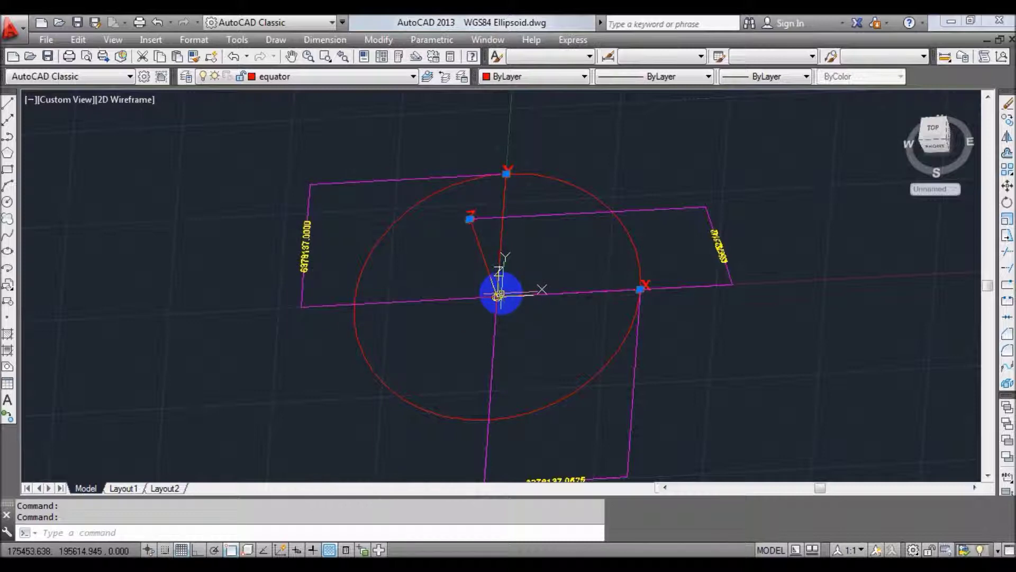
- Make ellipse the current layer
click(320, 82)
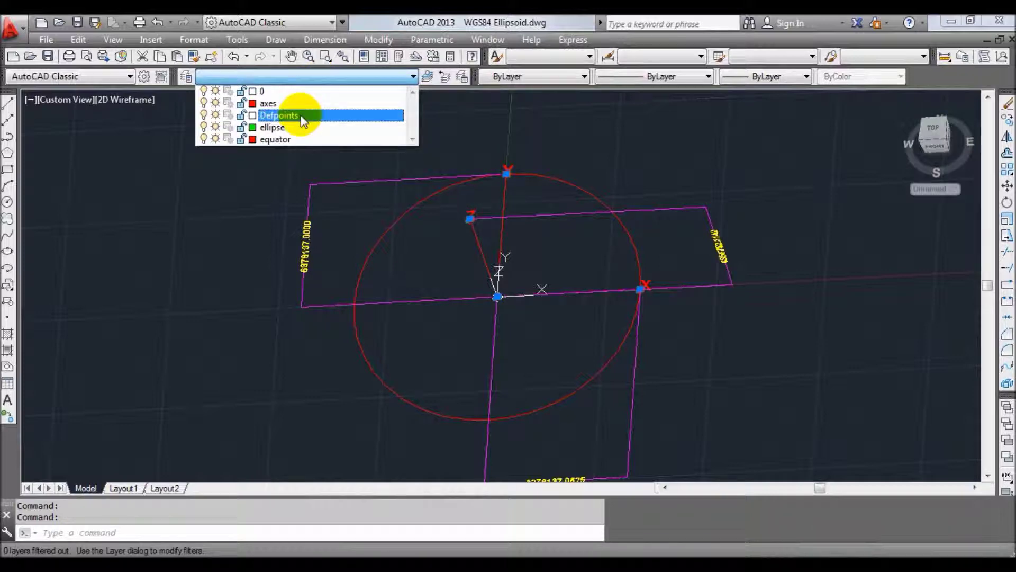
click(288, 129)
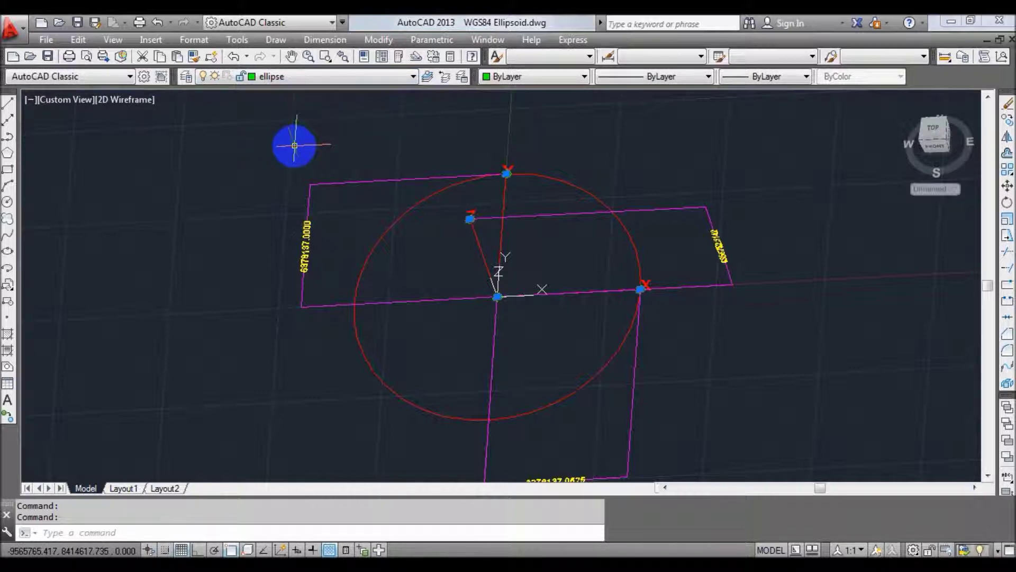
key(Escape)
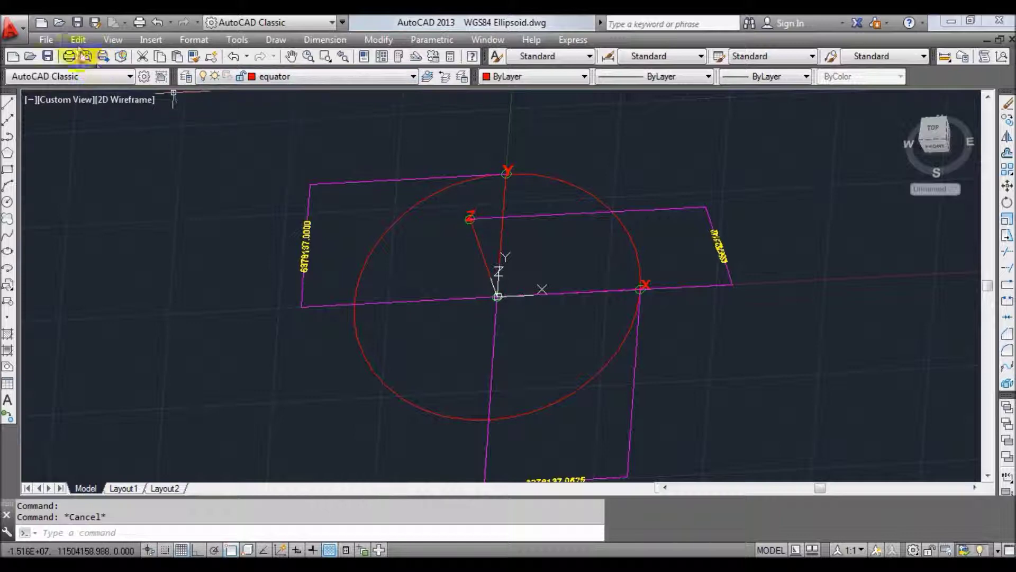
click(113, 39)
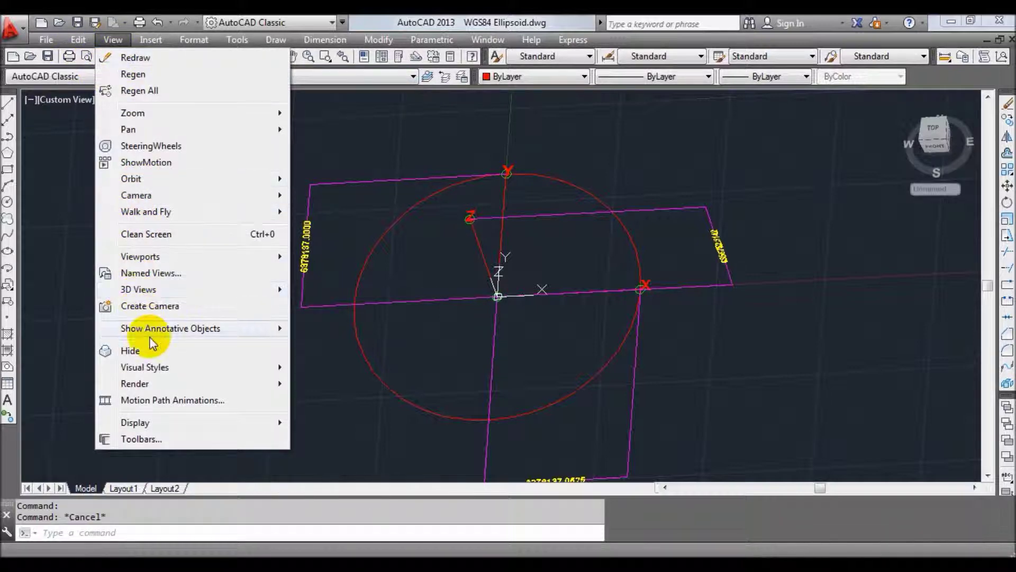
- Switch to the front view and free-orbit it into a tilted perspective
mouse_move(138, 289)
click(329, 412)
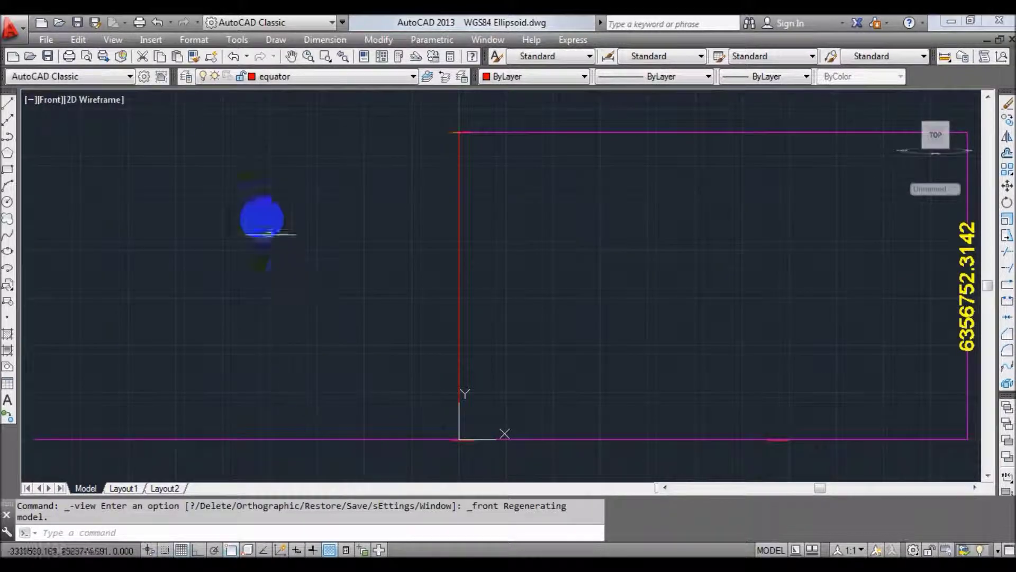
click(109, 42)
mouse_move(131, 179)
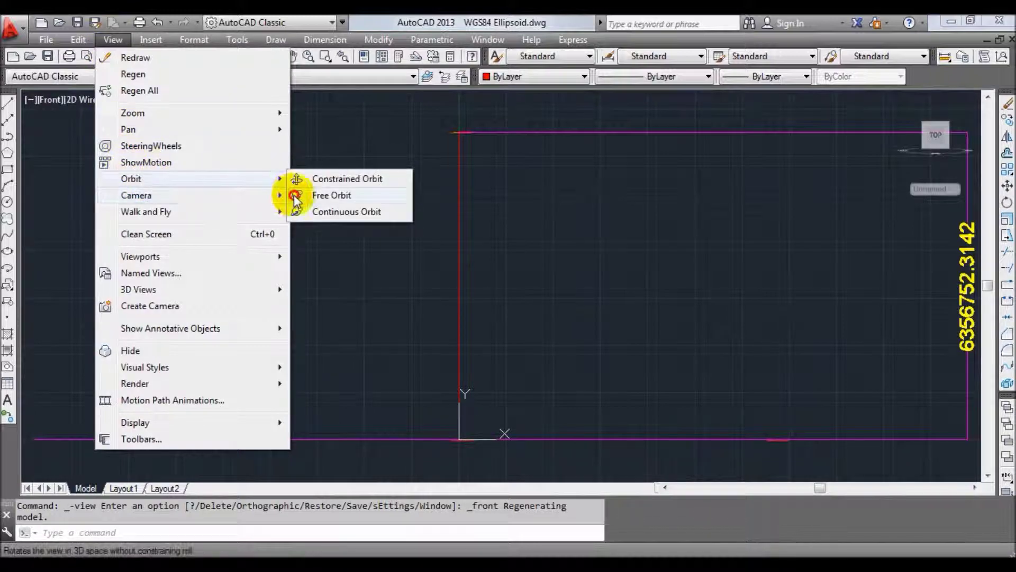
click(295, 195)
drag(491, 204, 459, 260)
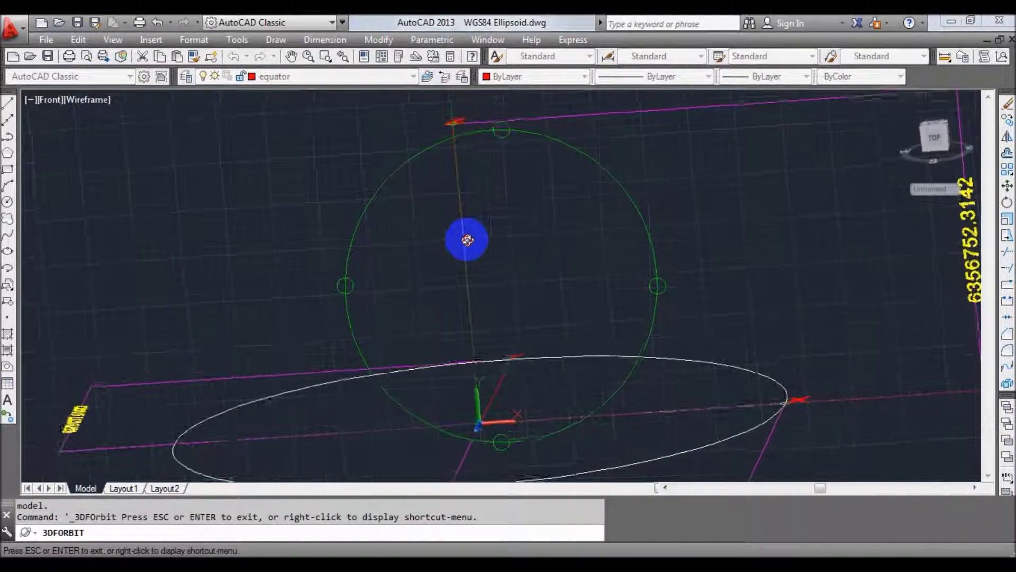
drag(459, 261, 442, 252)
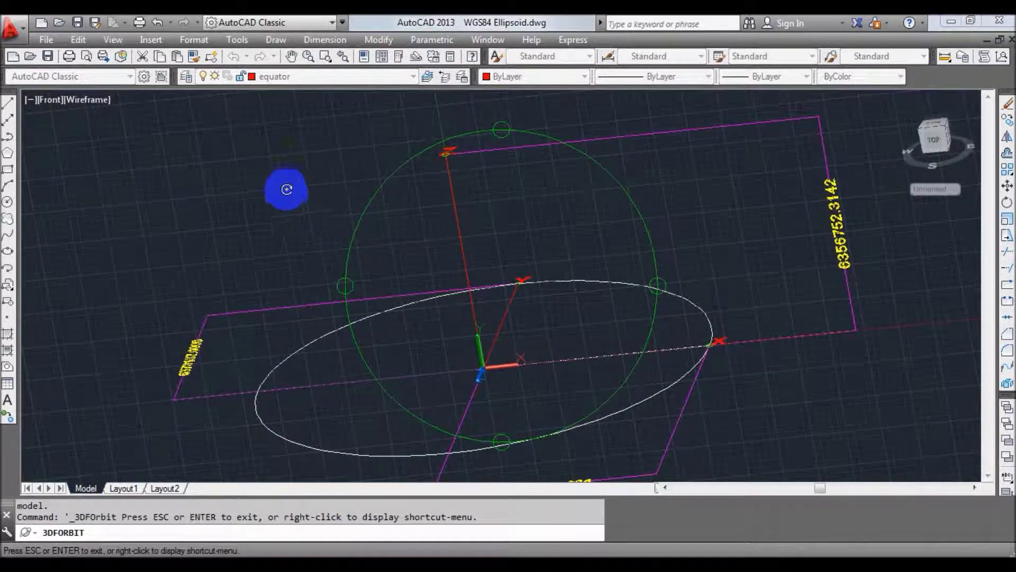
key(Escape)
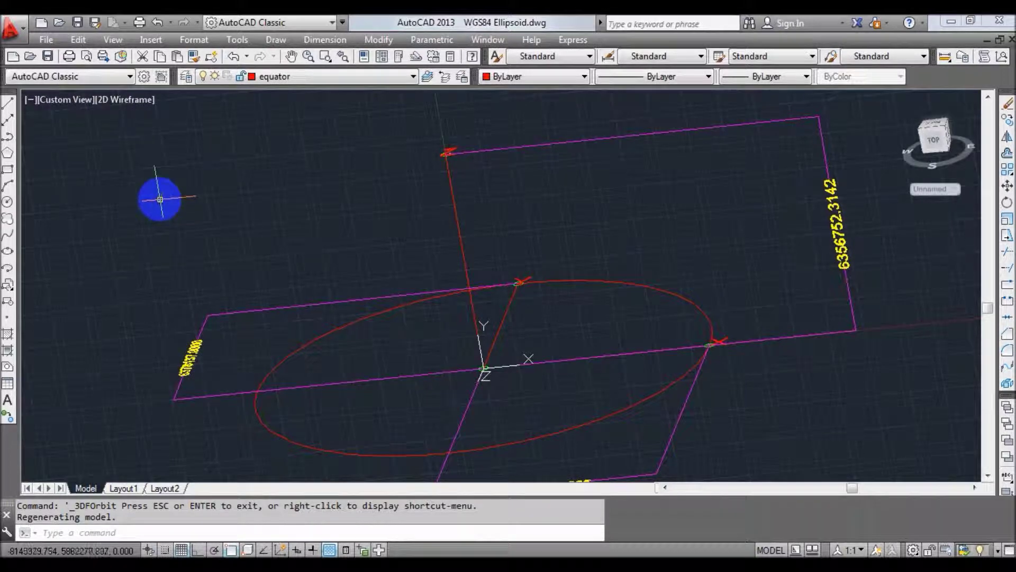
- Make ellipse the current layer and turn off the axes and equator layers
click(321, 81)
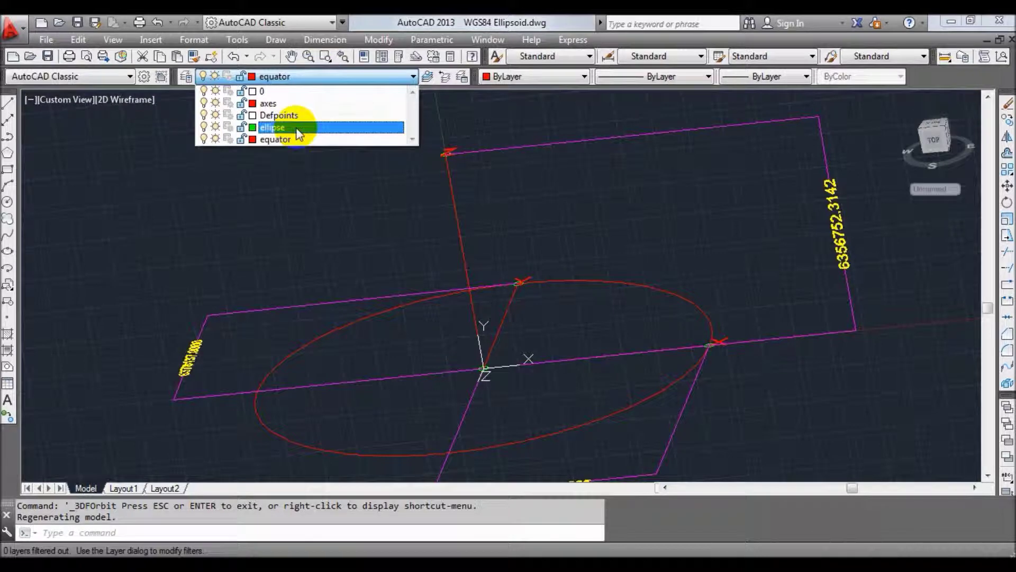
click(295, 127)
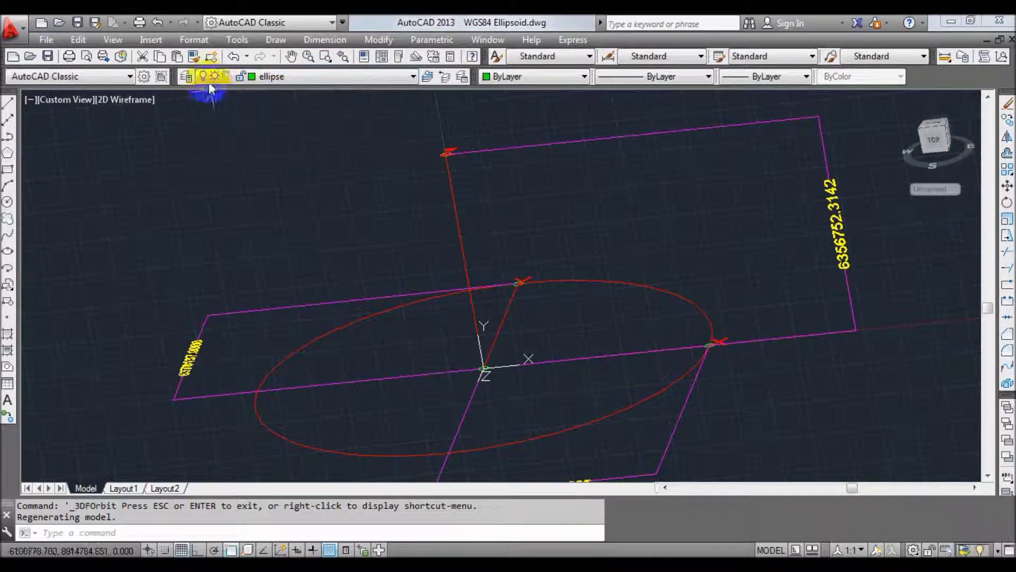
click(315, 75)
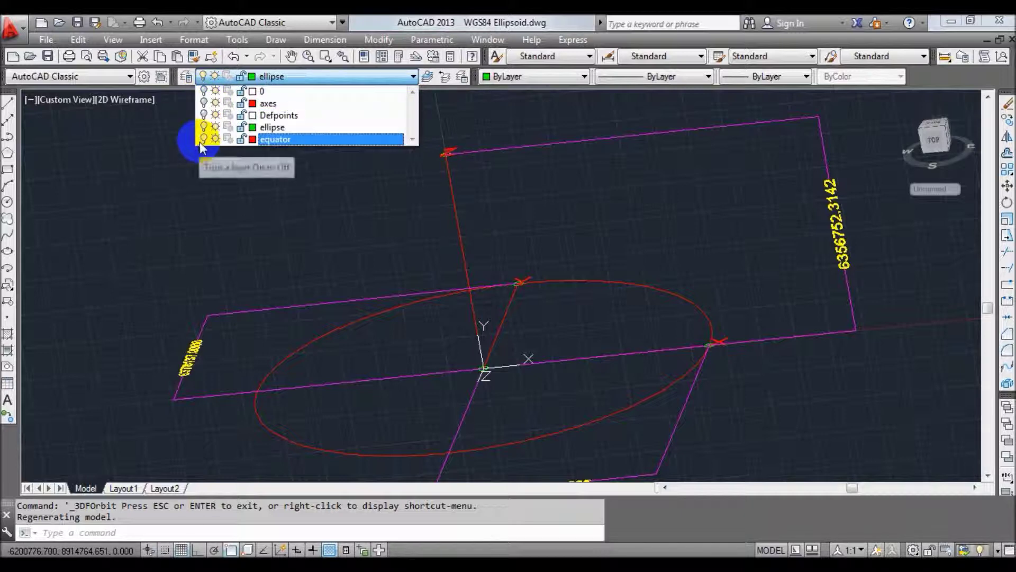
click(311, 127)
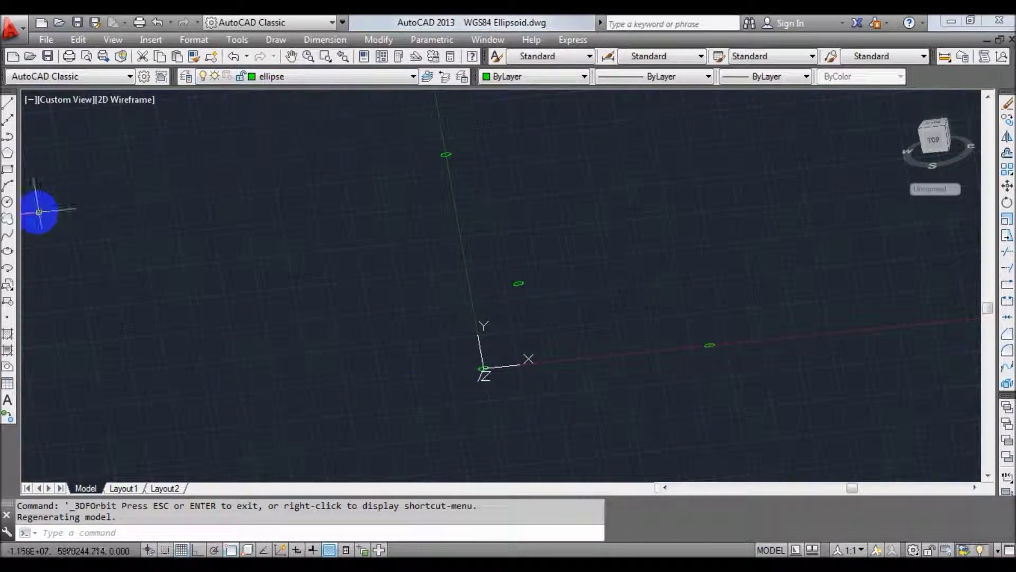
click(7, 251)
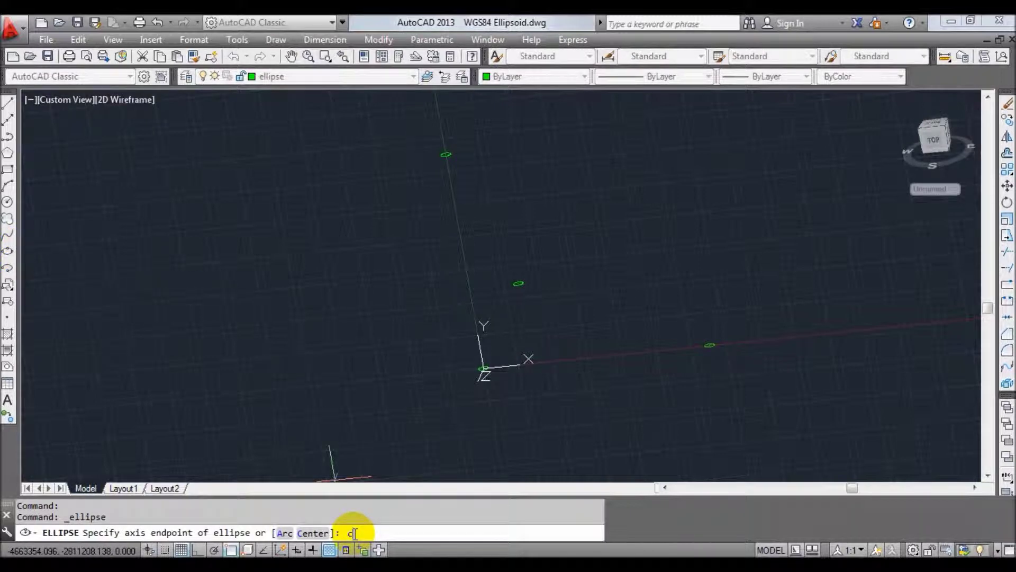
- Draw a green ellipse centred at the origin through the X- and Y-axis tip markers
key(Return)
click(490, 369)
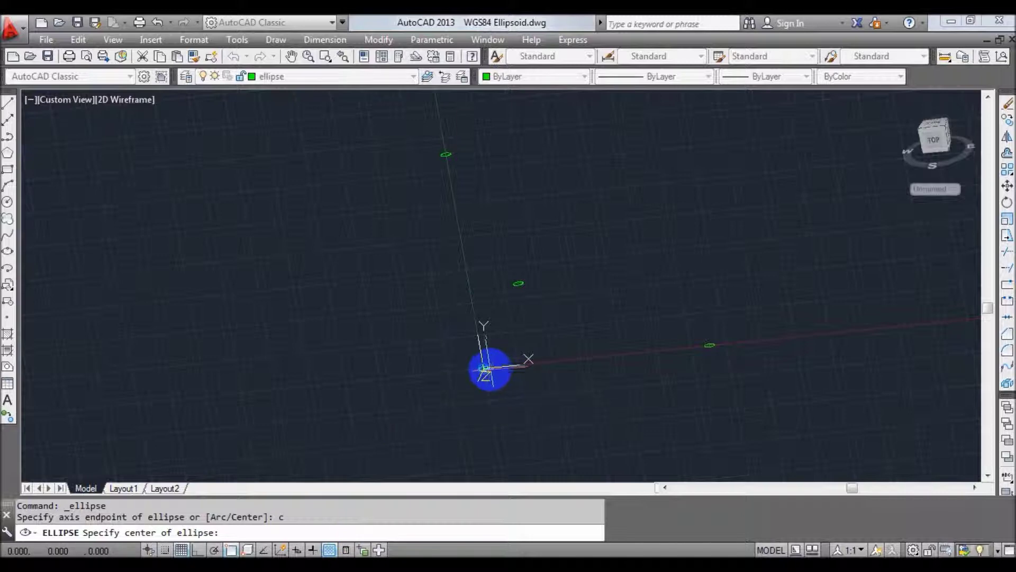
drag(483, 367, 708, 345)
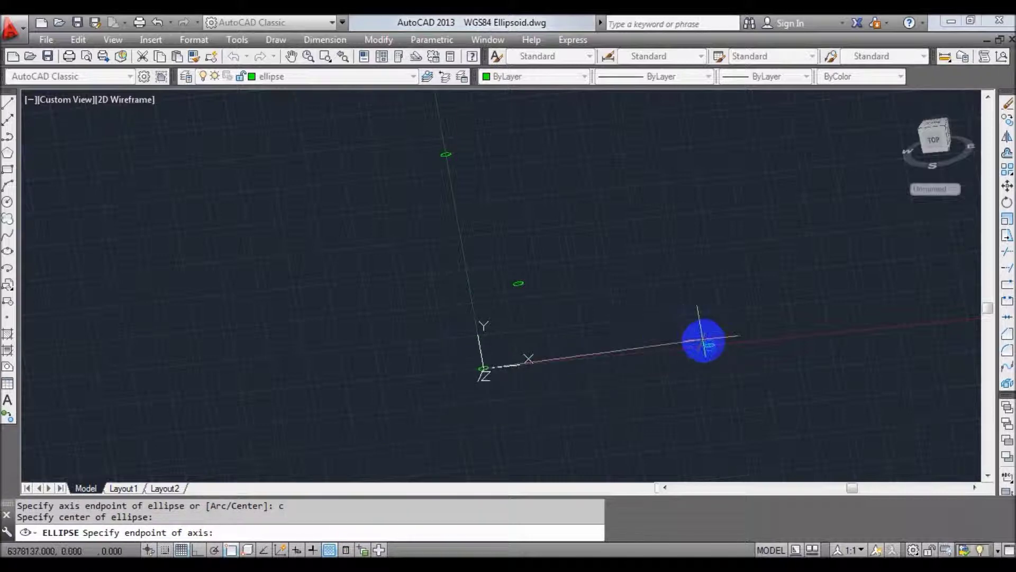
click(709, 345)
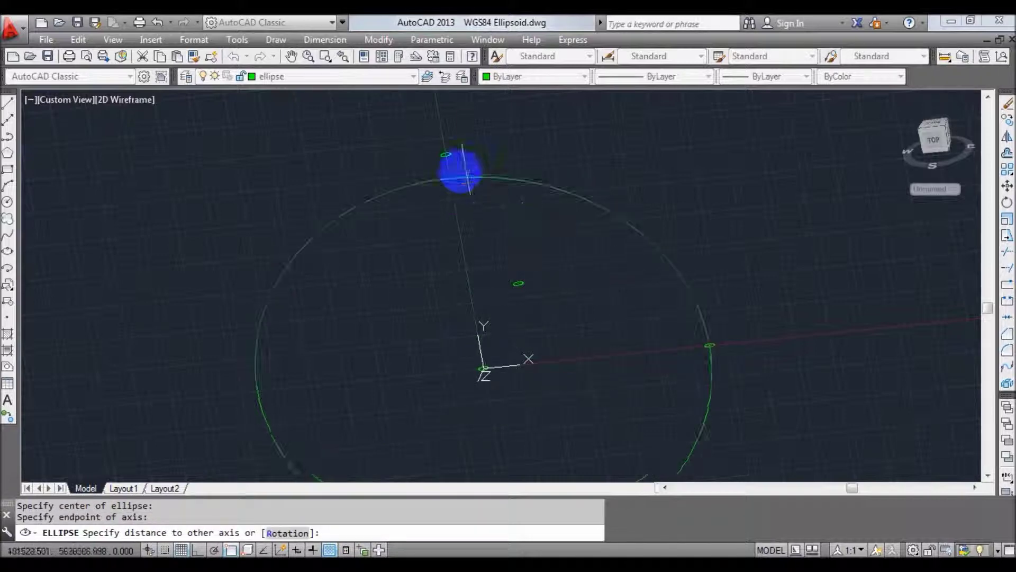
click(446, 154)
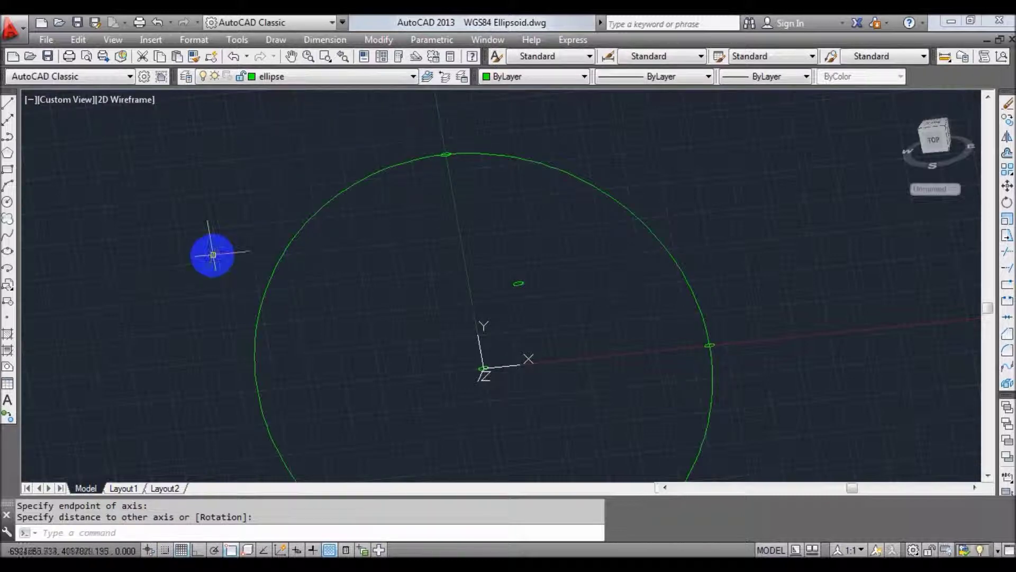
- Cancel the leftover command and switch to the top view
key(Escape)
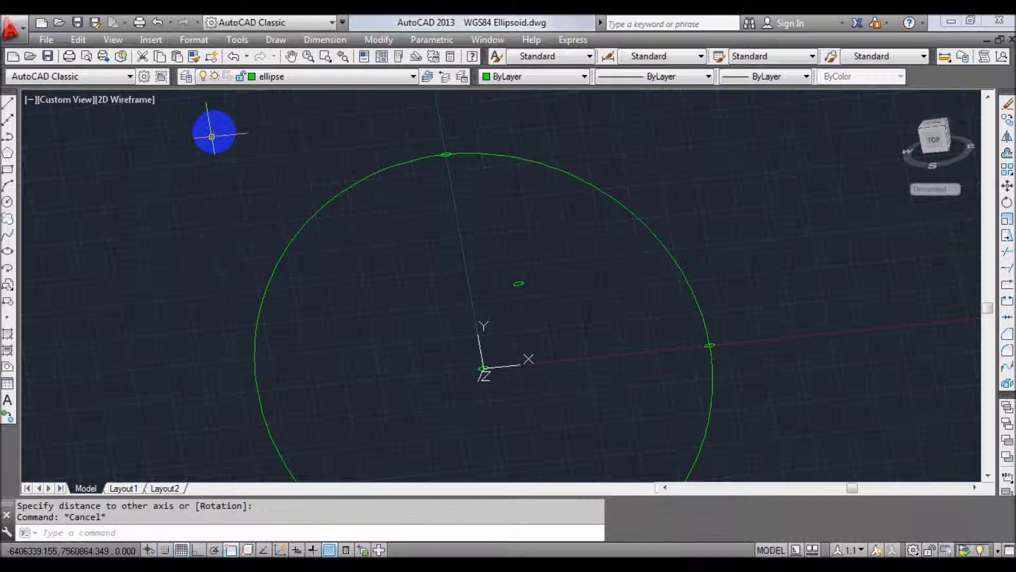
click(122, 42)
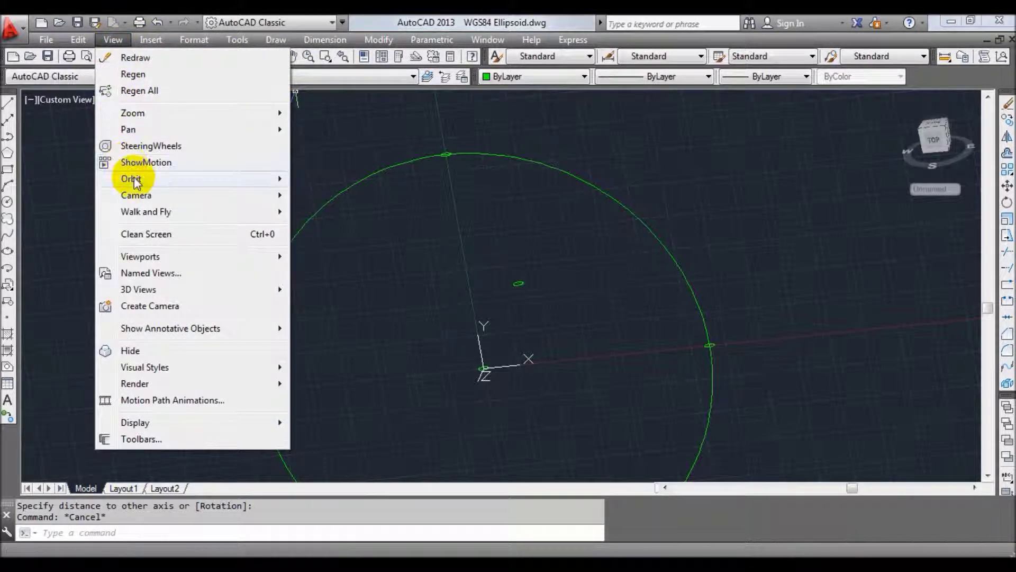
mouse_move(138, 289)
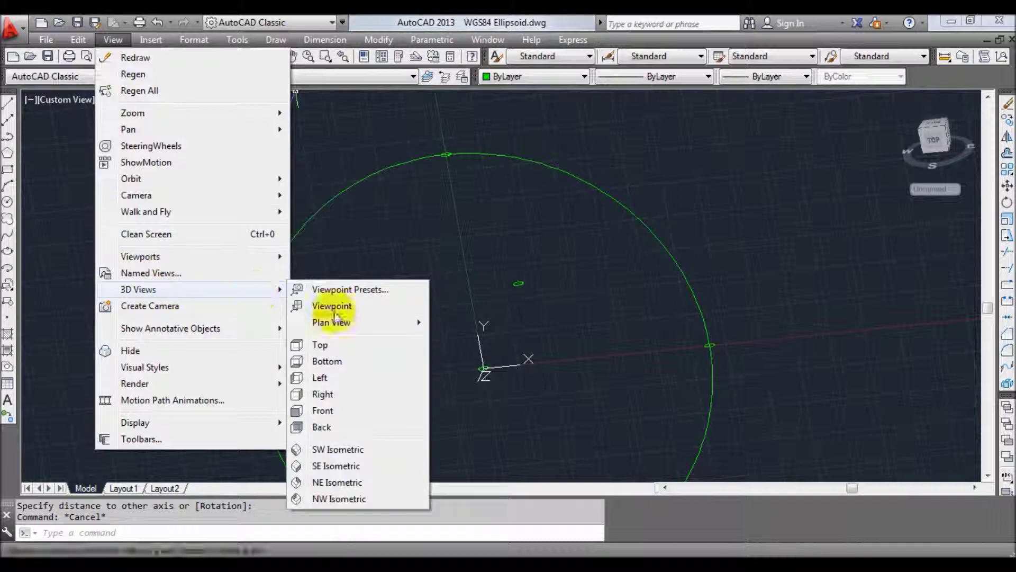
click(328, 347)
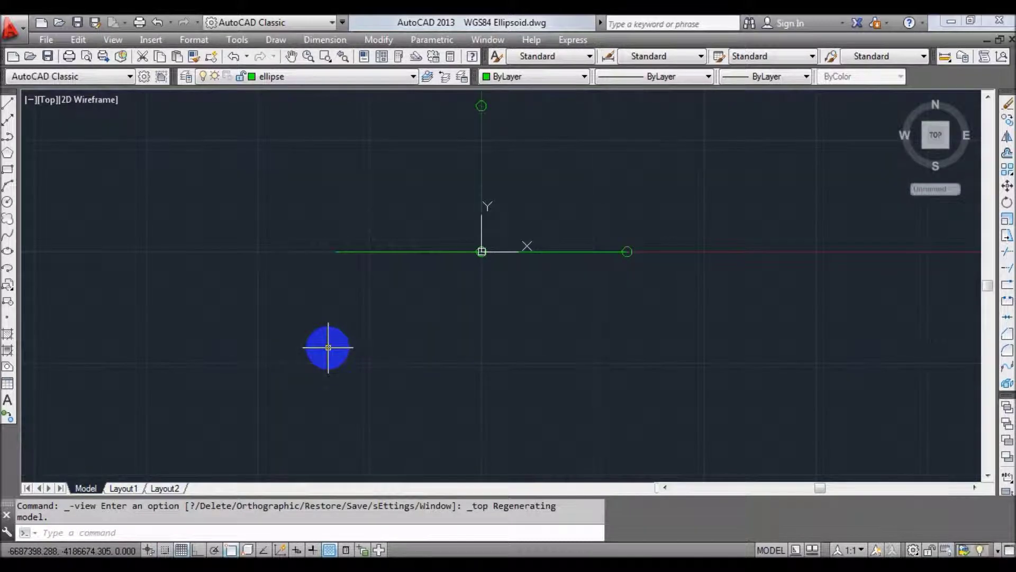
- Turn the equator and axes layers back on and orbit the model to inspect it tilted
click(300, 78)
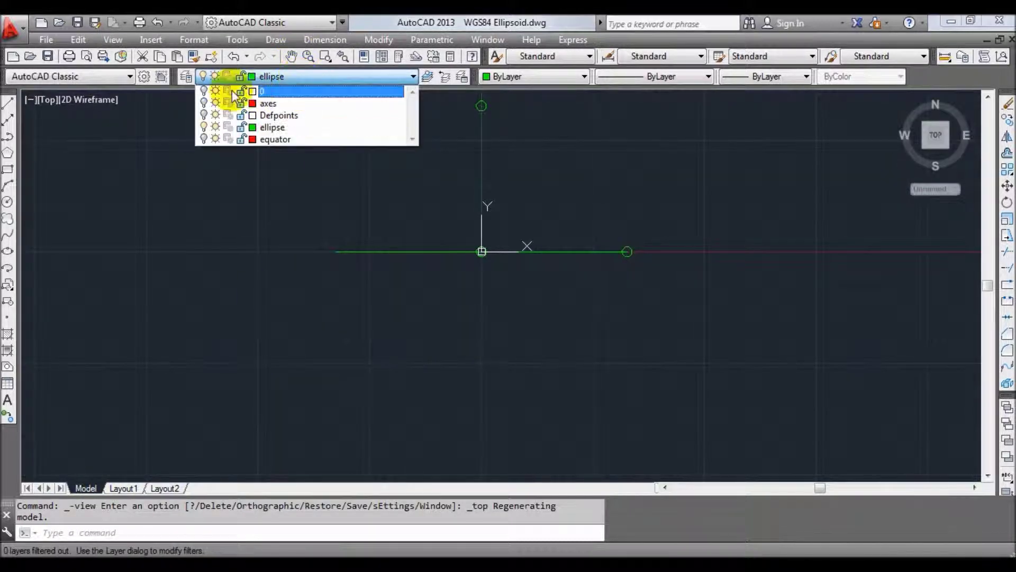
click(293, 132)
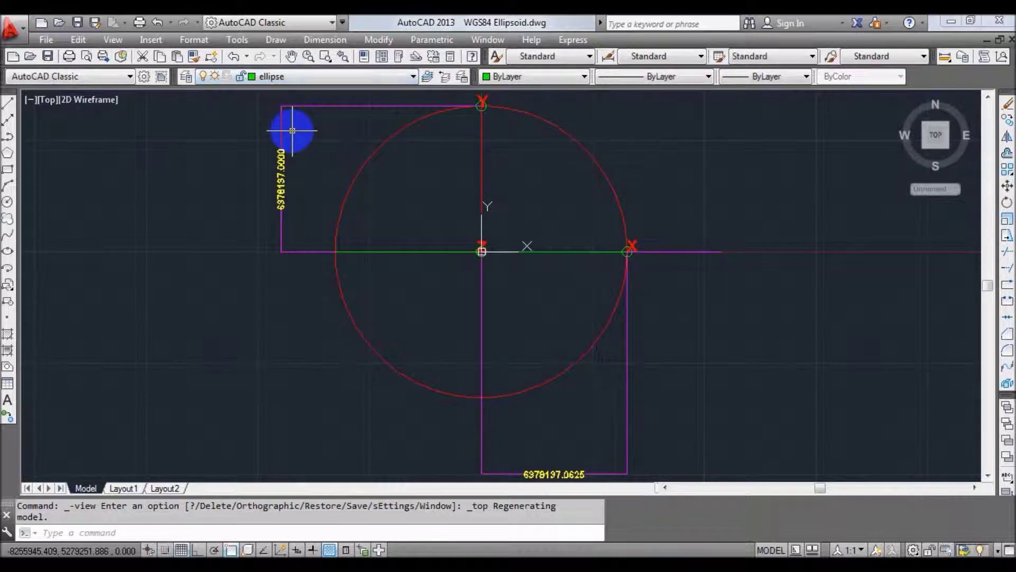
click(112, 40)
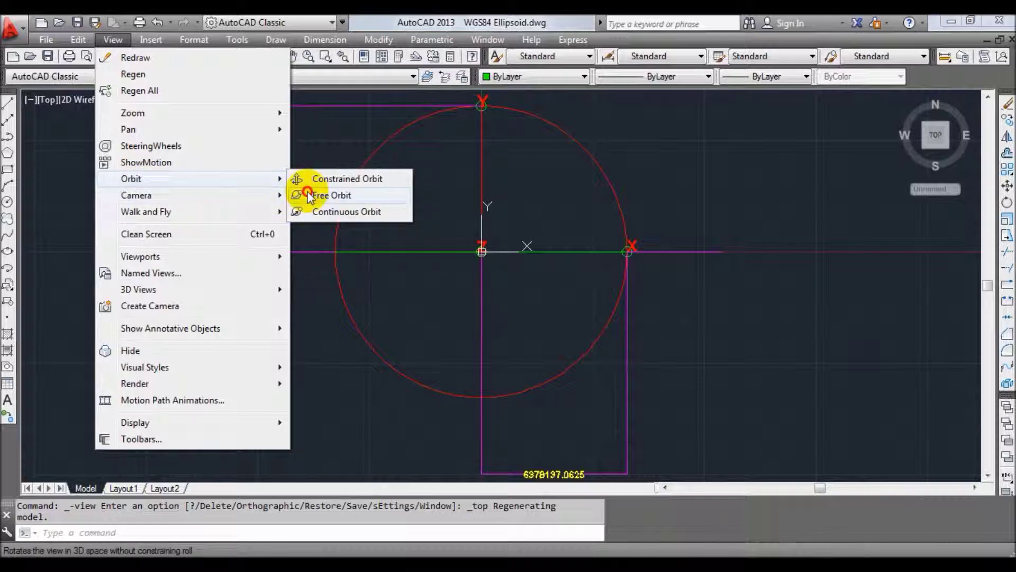
mouse_move(132, 178)
click(302, 192)
mouse_move(450, 245)
mouse_down()
mouse_move(447, 190)
mouse_move(428, 163)
mouse_up()
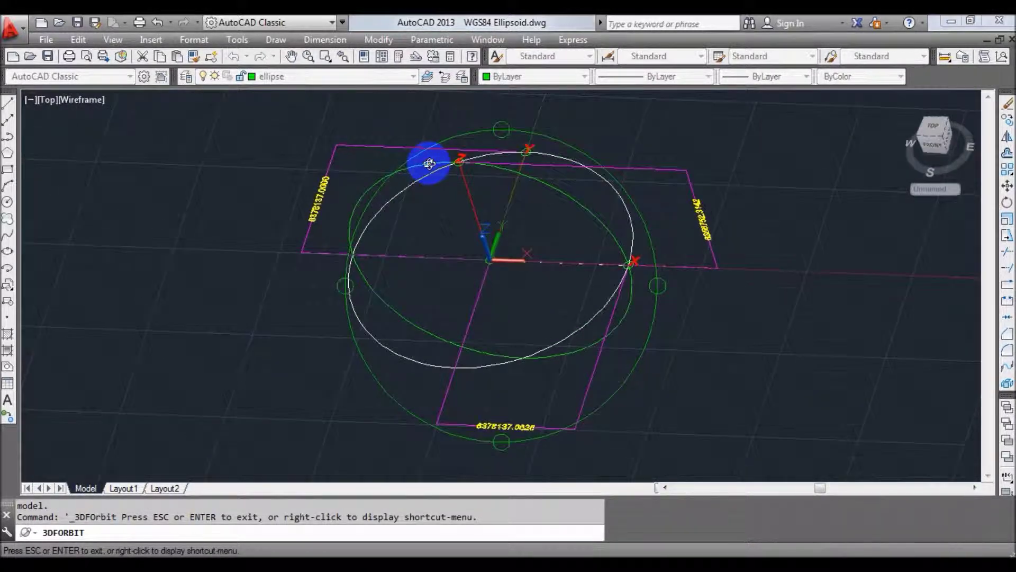
key(Escape)
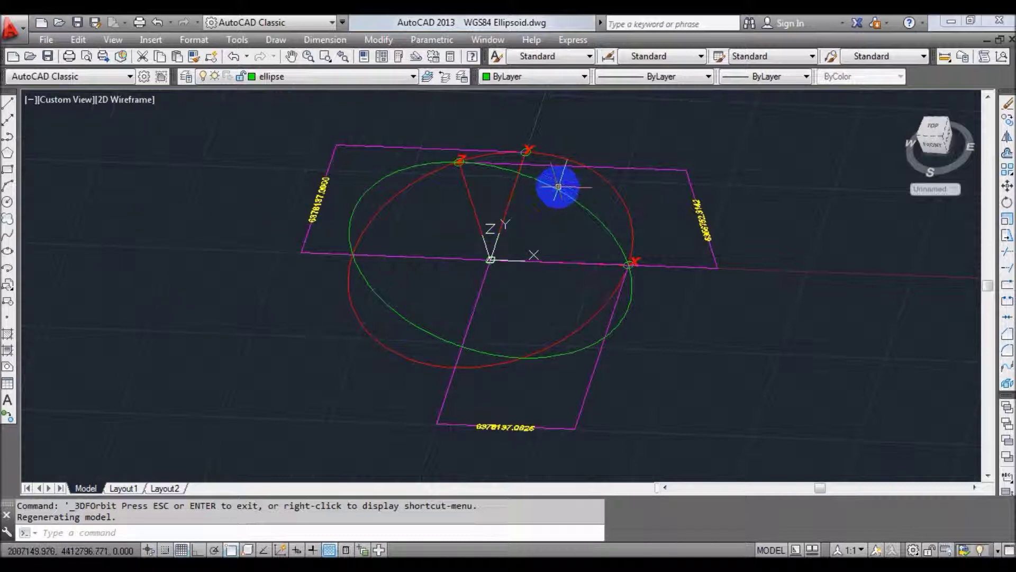
key(Escape)
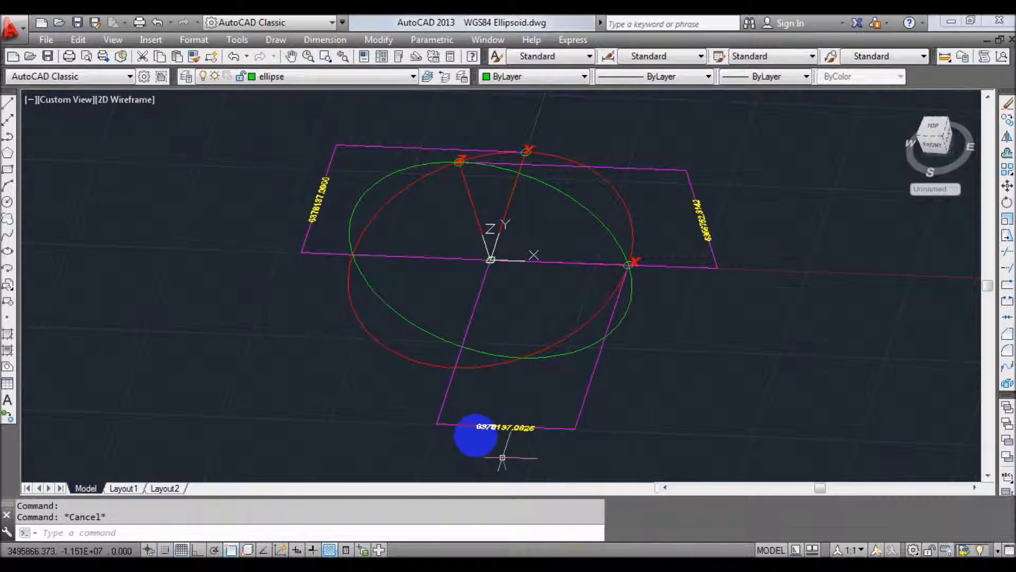
click(118, 43)
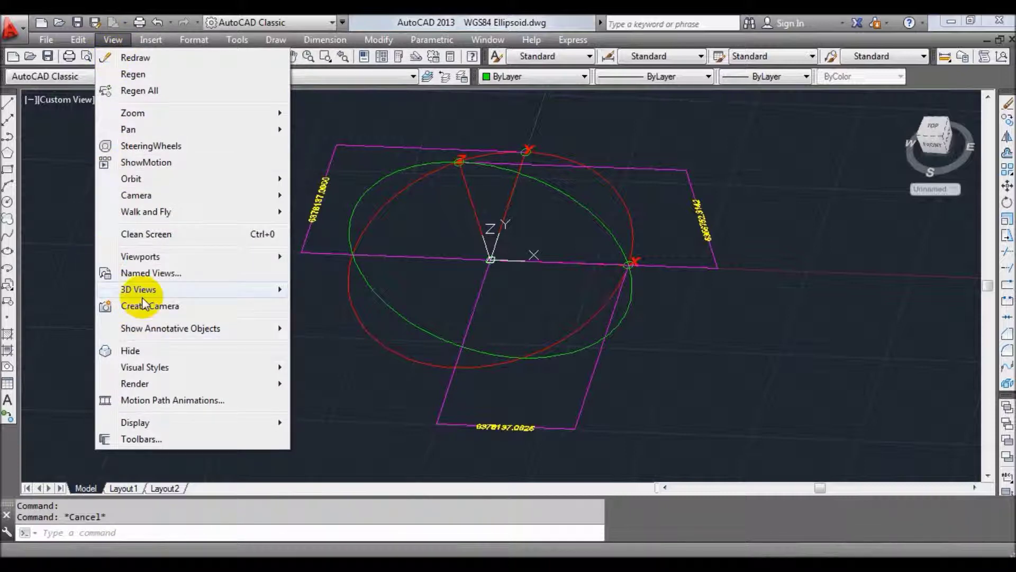
- Return to the top view, save the drawing, then switch to the front view
mouse_move(139, 289)
click(326, 348)
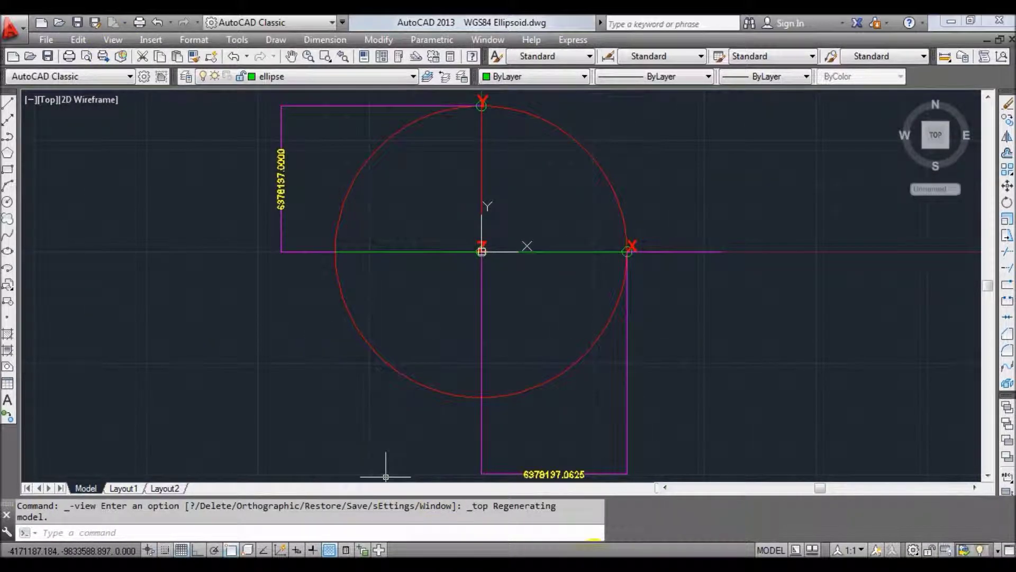
key(ctrl+s)
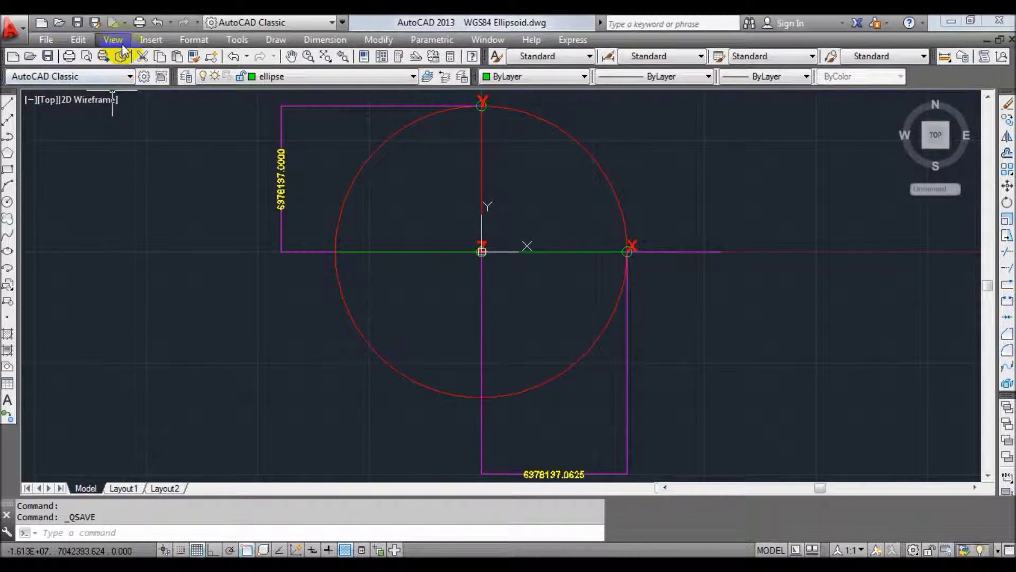
click(113, 40)
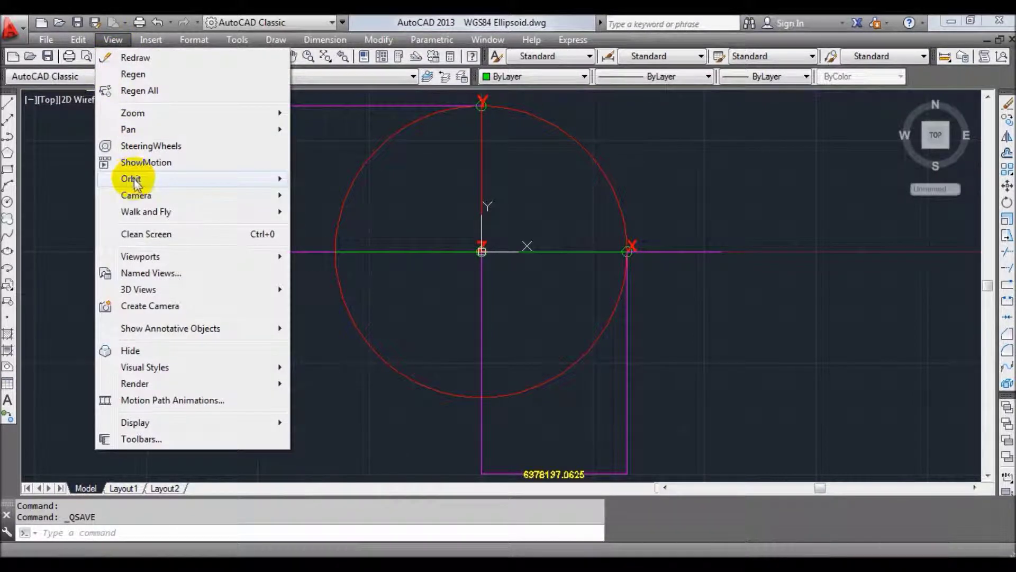
mouse_move(138, 289)
click(329, 411)
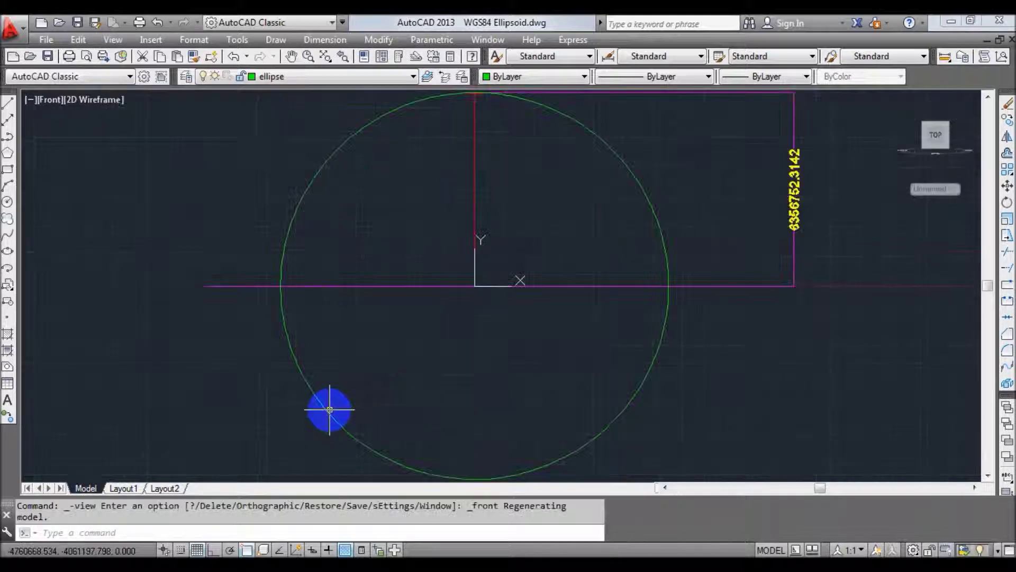
- Turn off the axes layer in the Layers dropdown
click(297, 75)
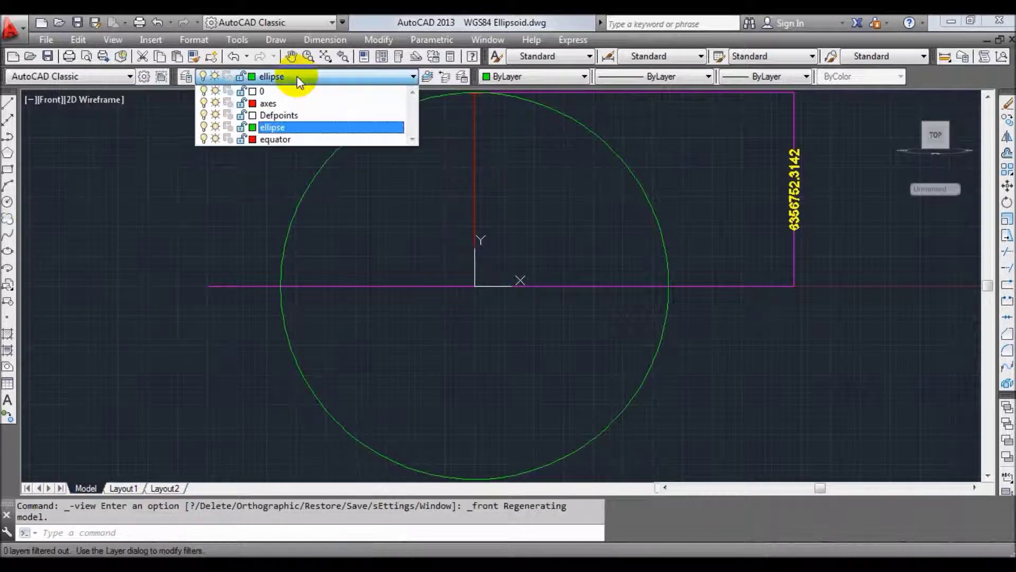
click(204, 104)
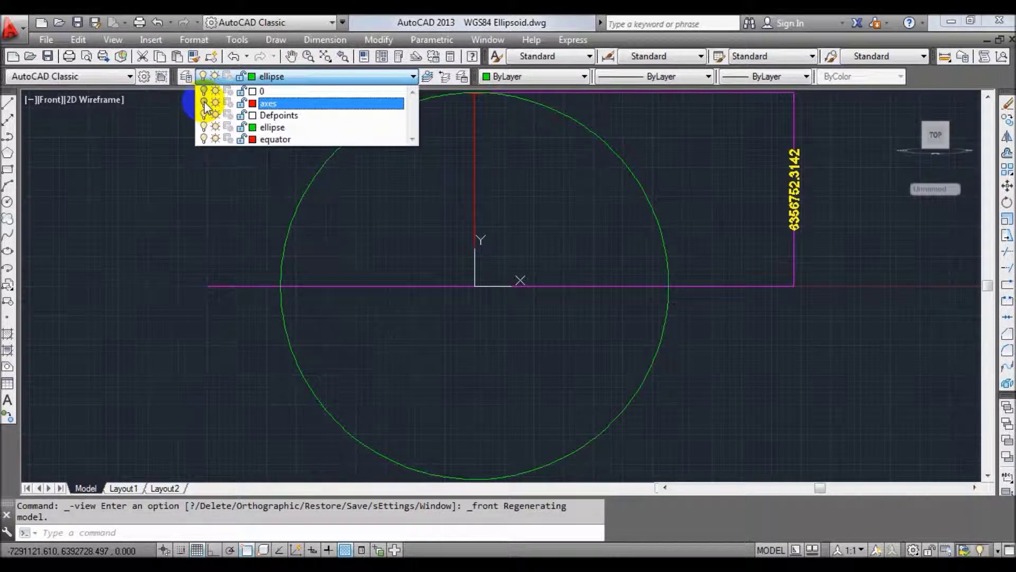
click(203, 115)
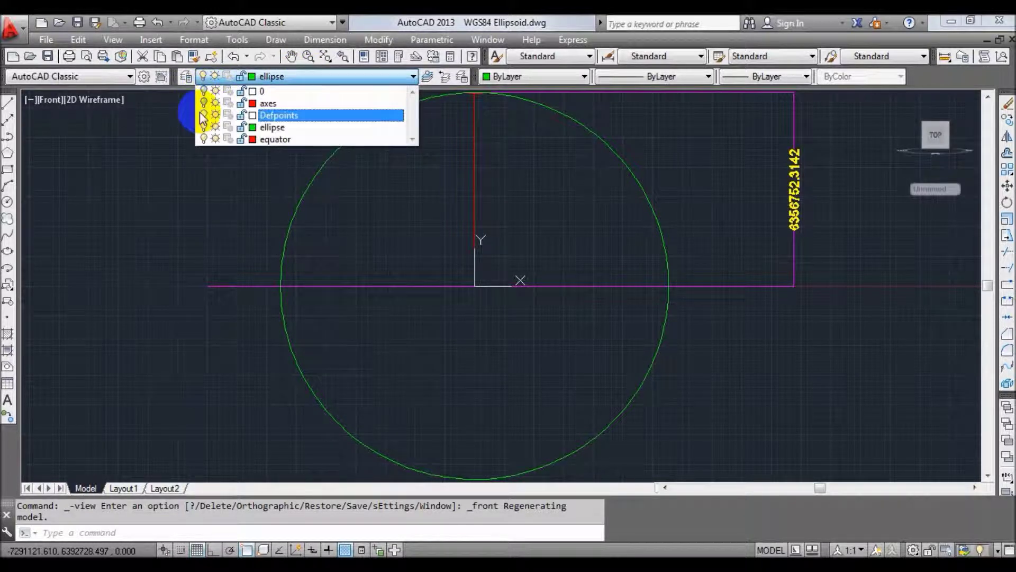
- Turn off and freeze the equator layer
click(203, 138)
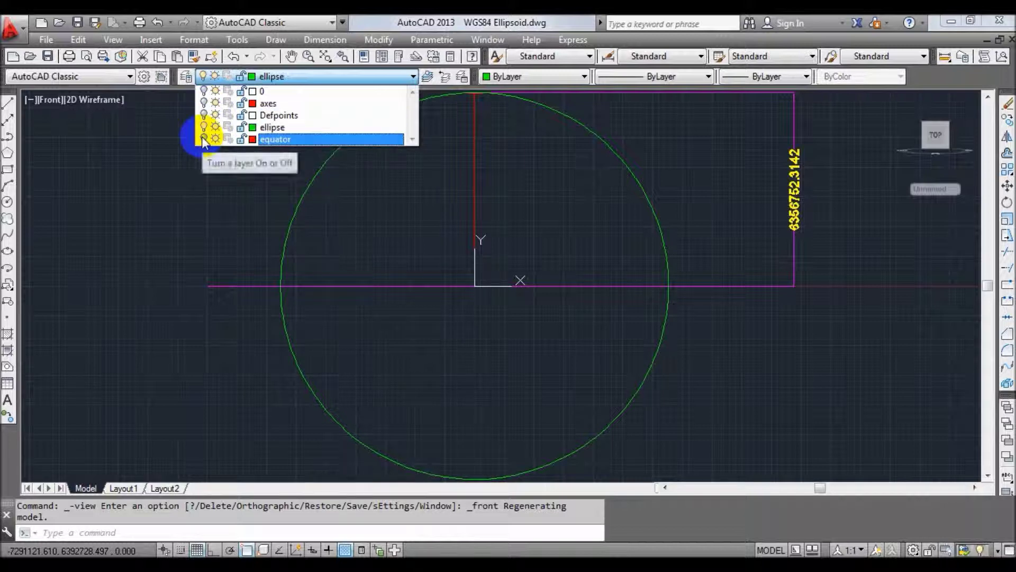
click(238, 139)
click(267, 127)
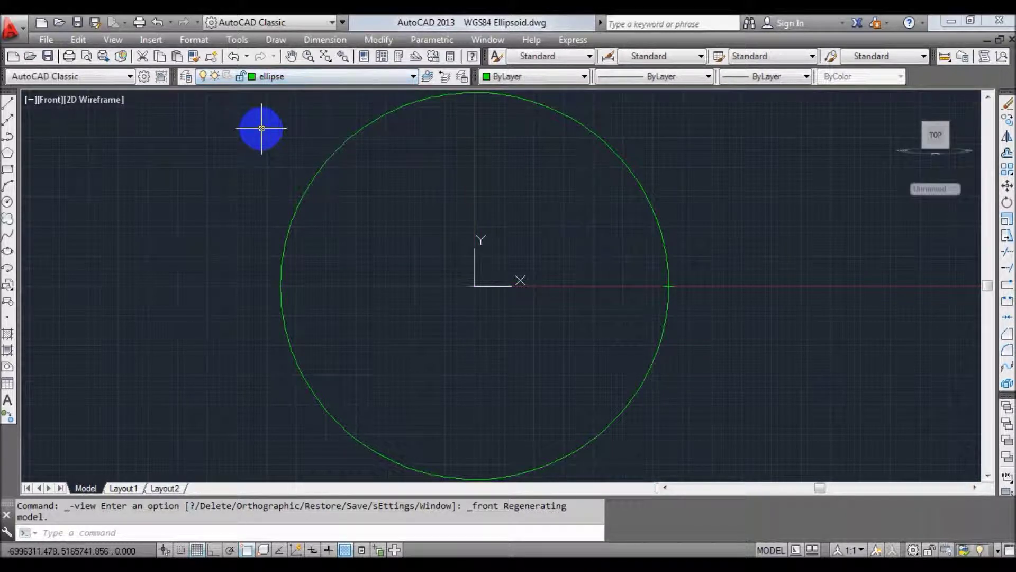
- Draw semi-axis lines from the ellipse's top to its centre and out to its right edge
click(8, 106)
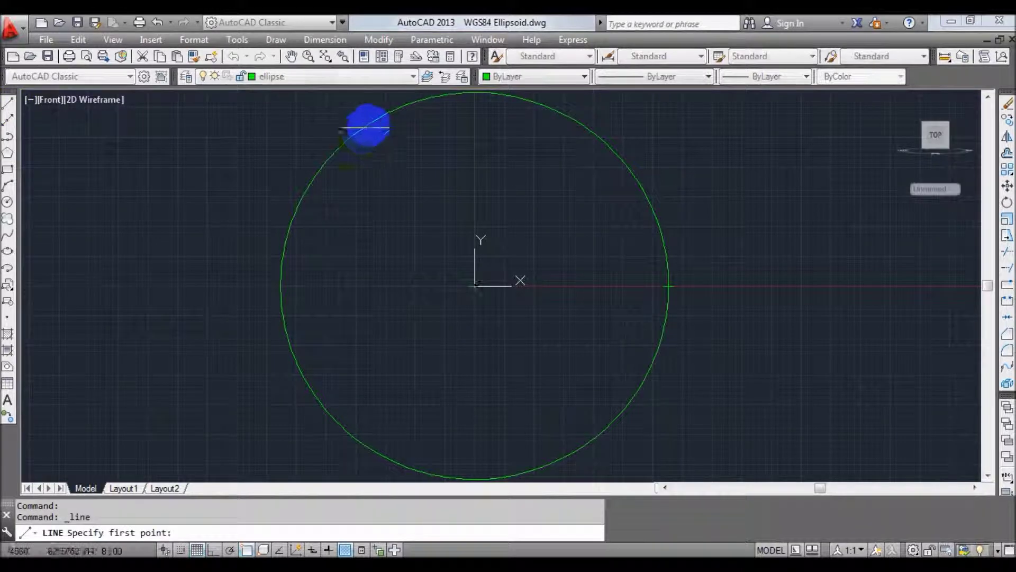
click(475, 94)
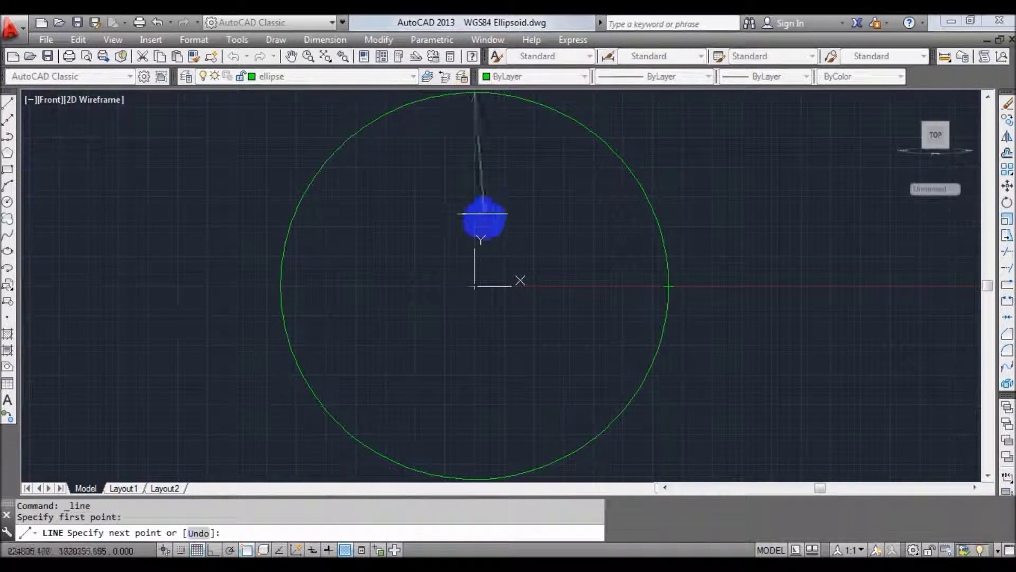
click(474, 286)
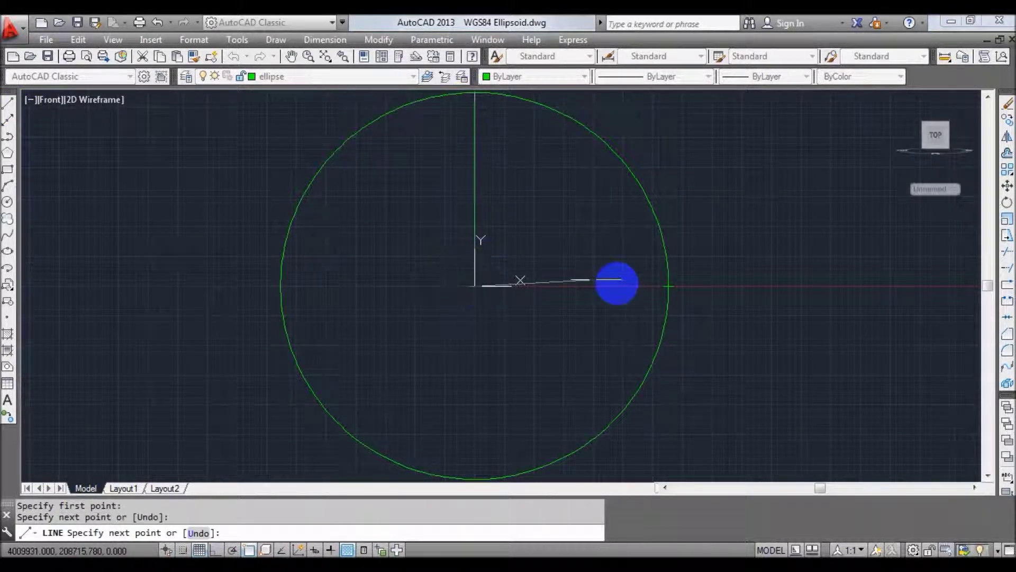
click(669, 286)
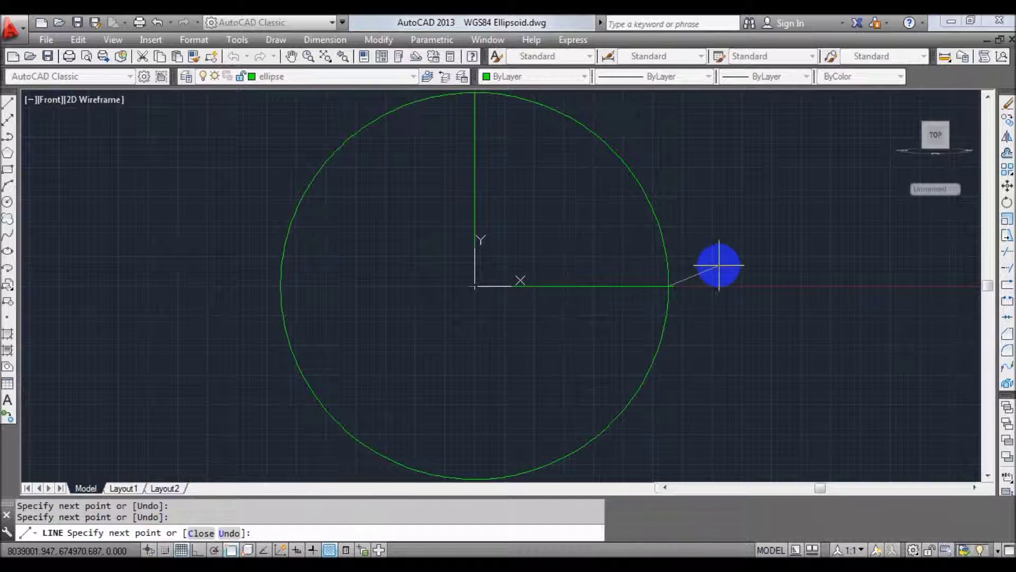
key(Escape)
text(T)
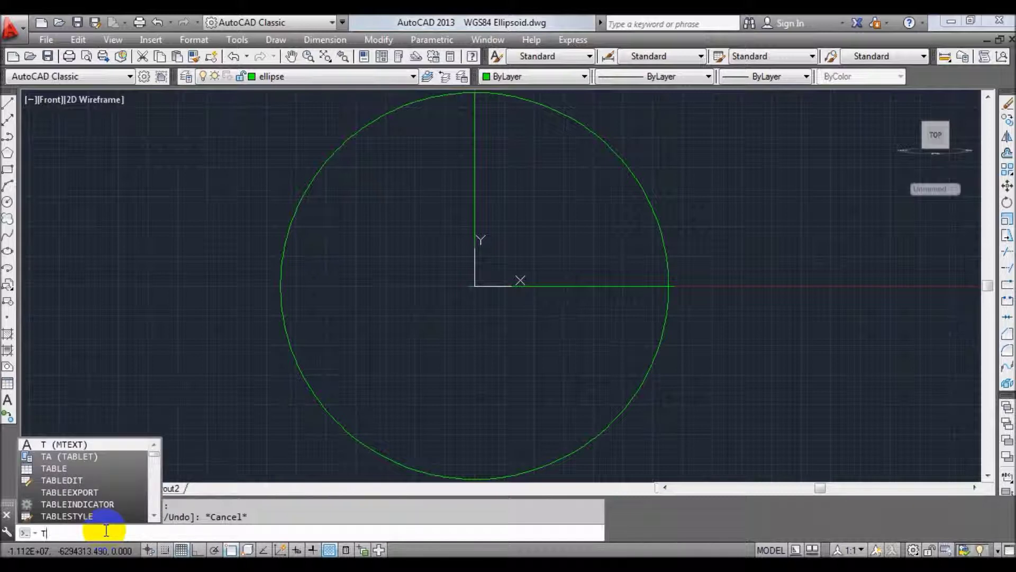
- Add single-line labels a and b, 500000 tall at 0 rotation, right of the ellipse
text(EXT)
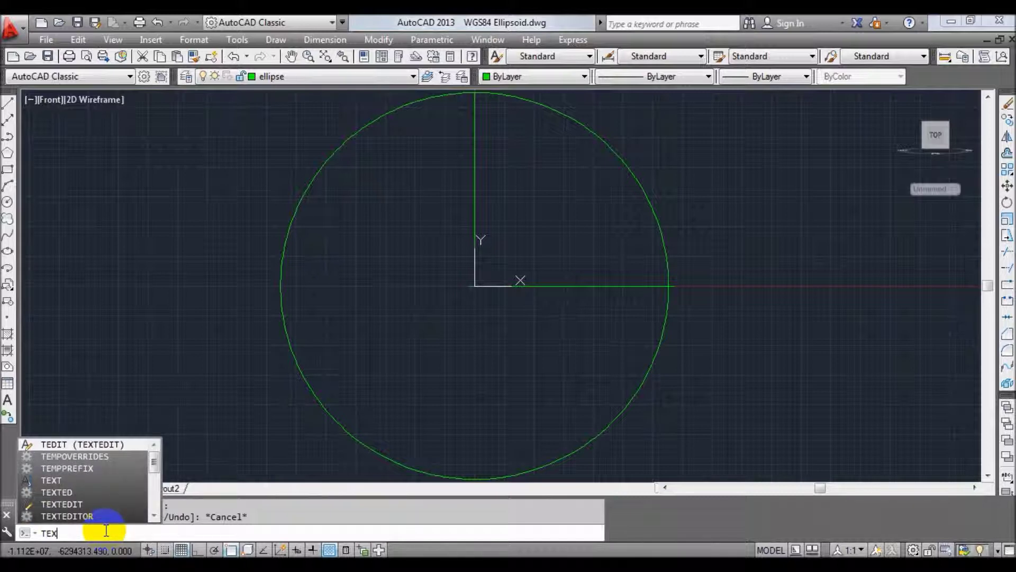
key(Return)
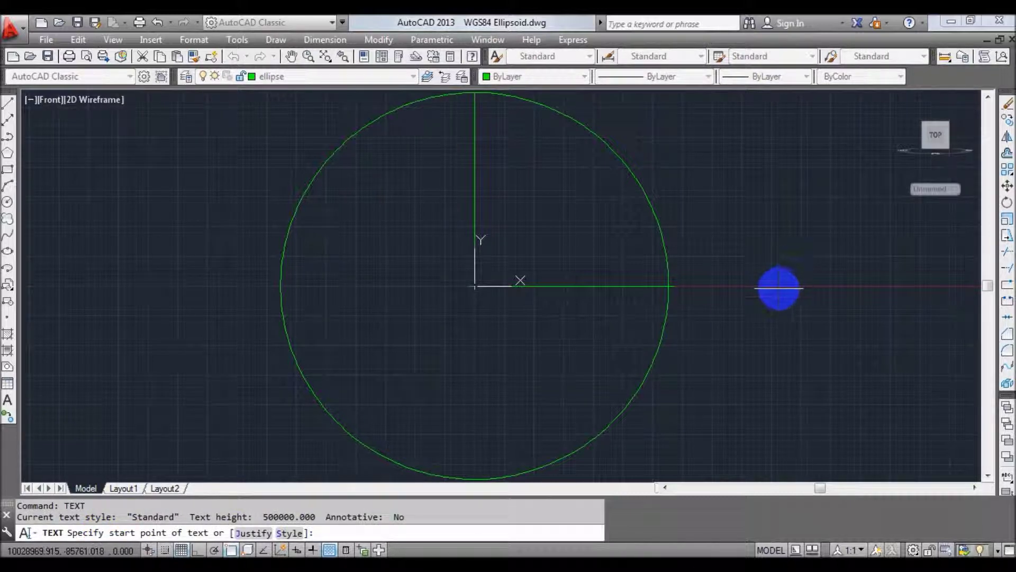
click(777, 289)
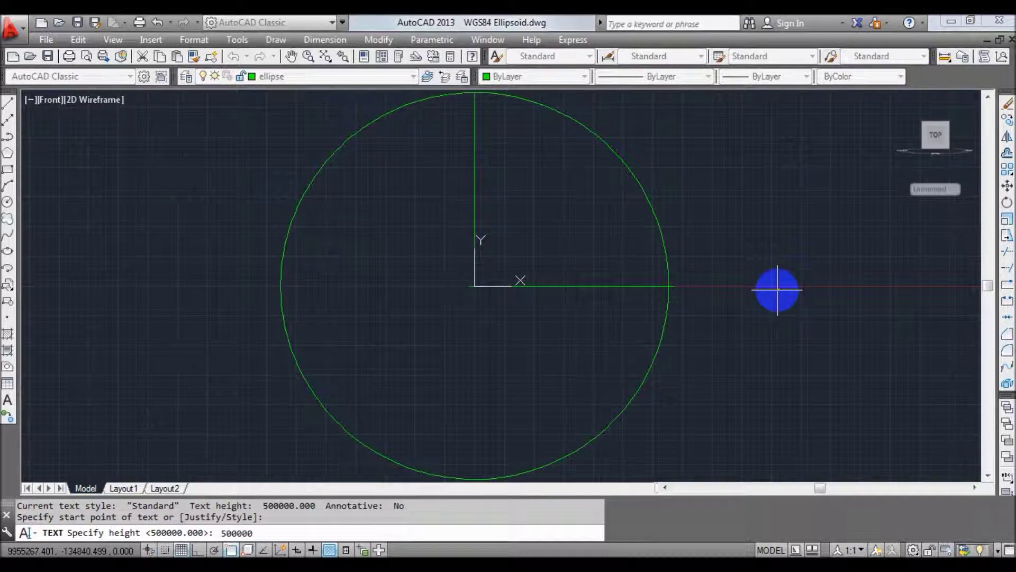
key(Return)
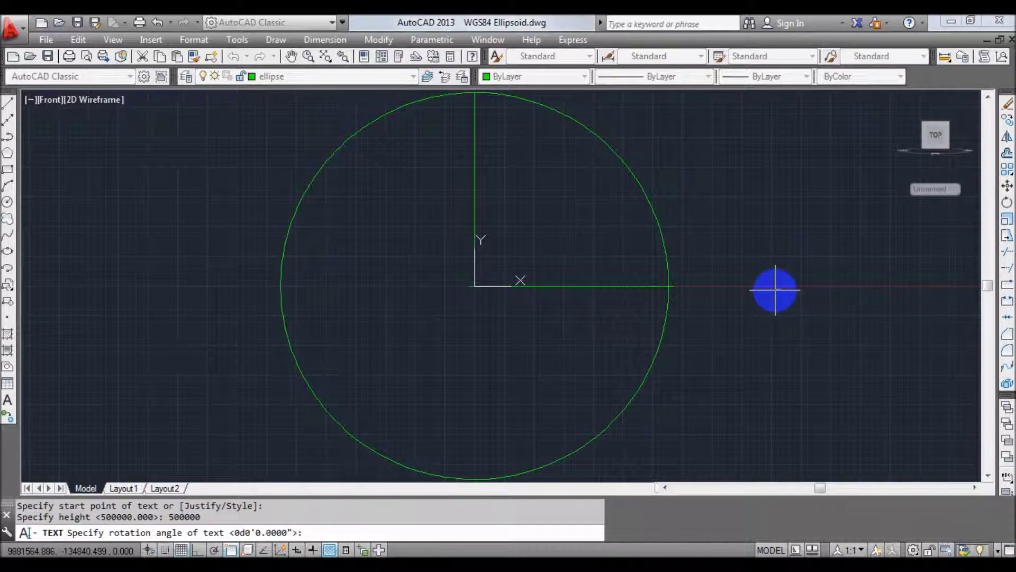
text(0)
key(Return)
text(a)
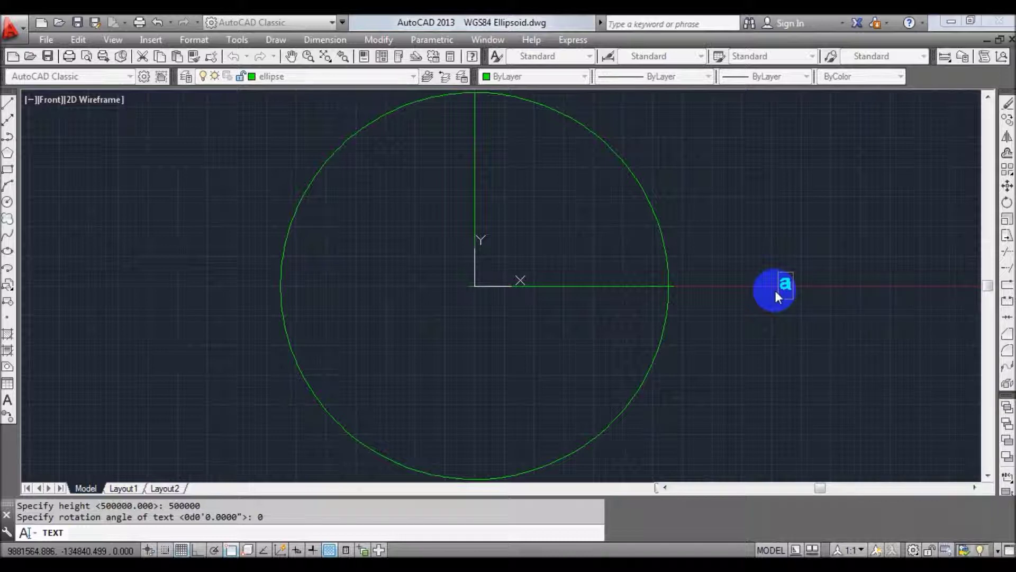
key(Return)
key(Return)
text(b)
key(Return)
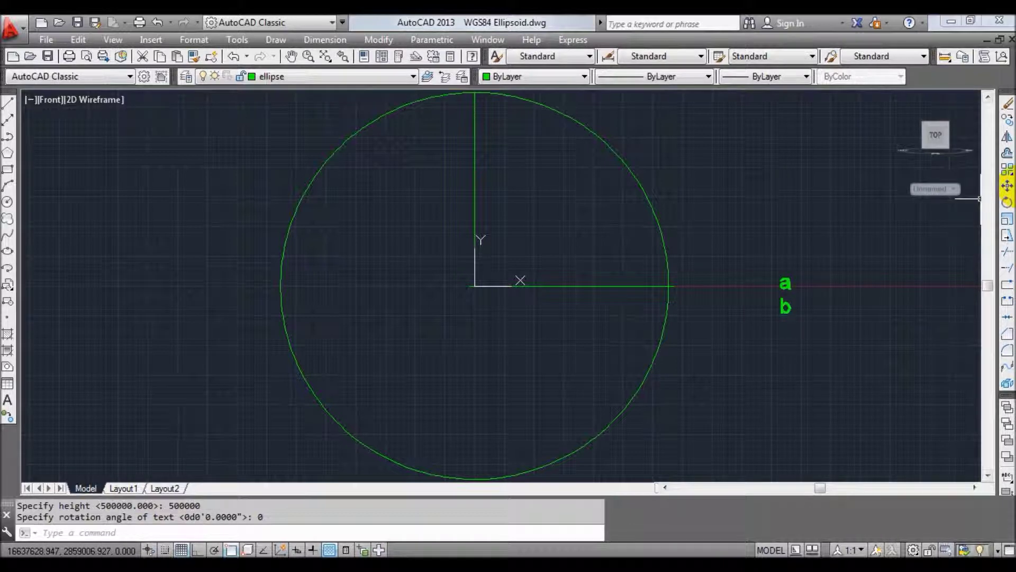
click(1007, 186)
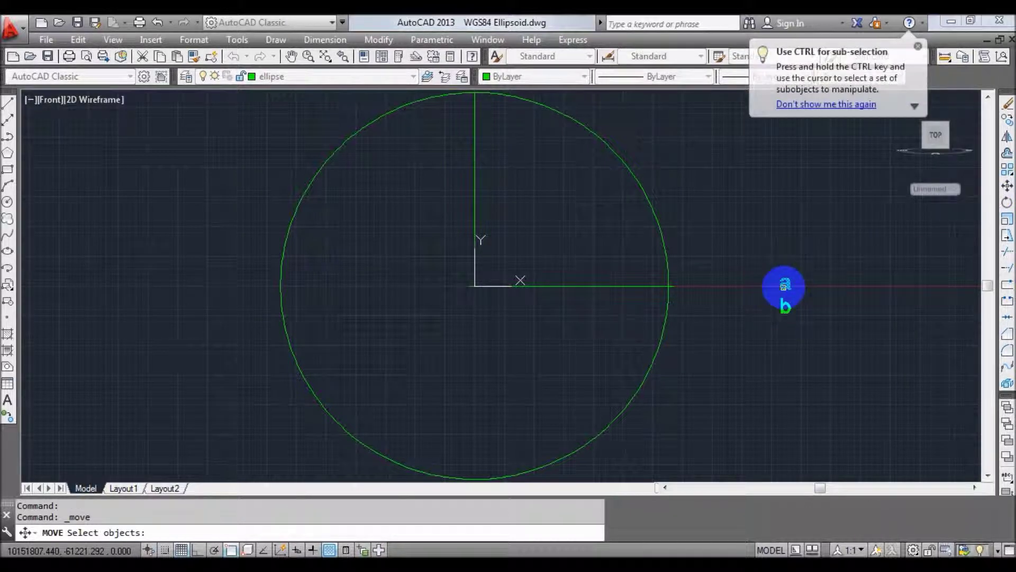
- Move label a beside the ellipse's horizontal semi-axis
right_click(784, 273)
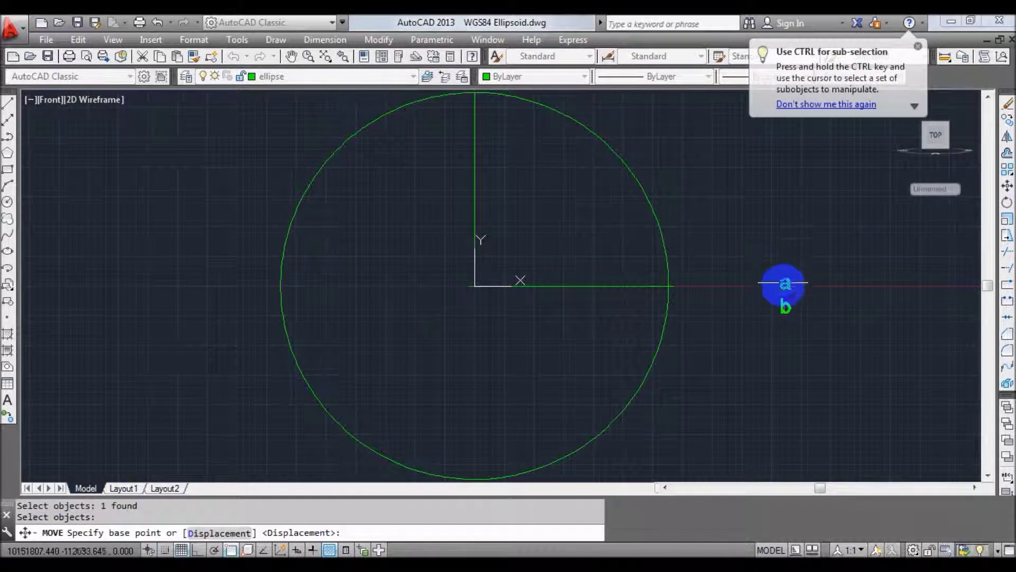
click(785, 286)
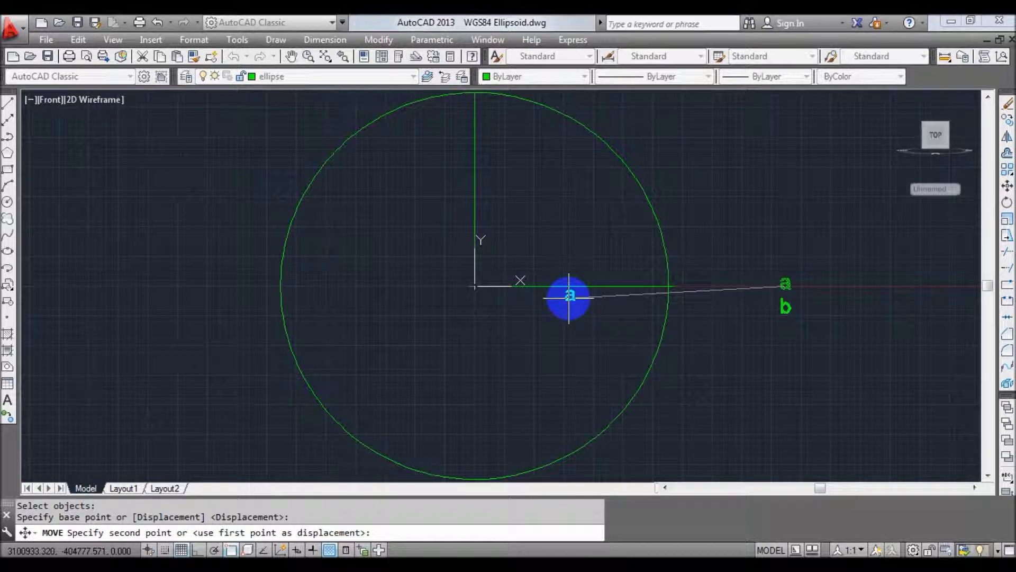
click(569, 297)
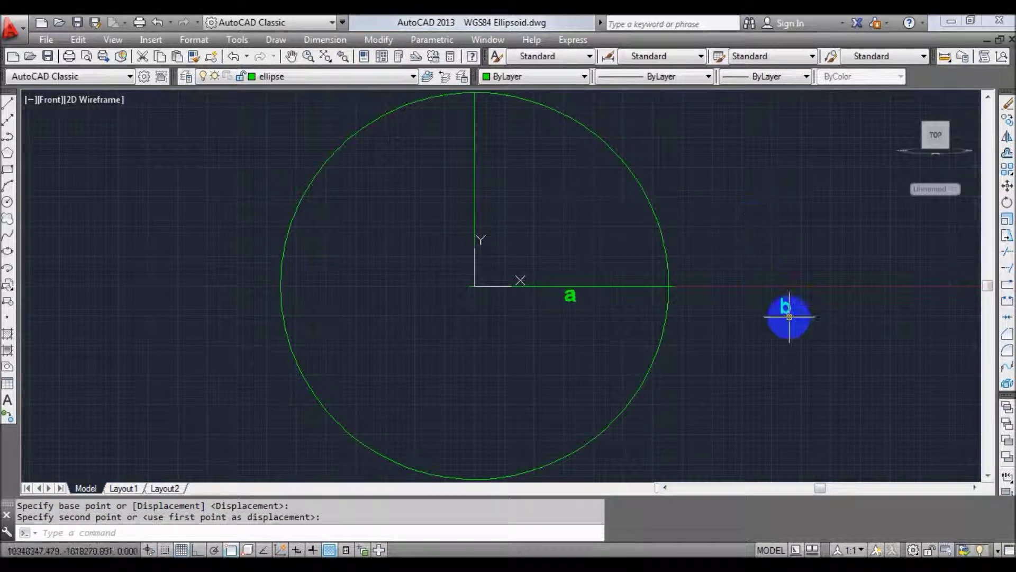
- Move label b beside the vertical semi-axis, then undo back to the top view
click(1008, 185)
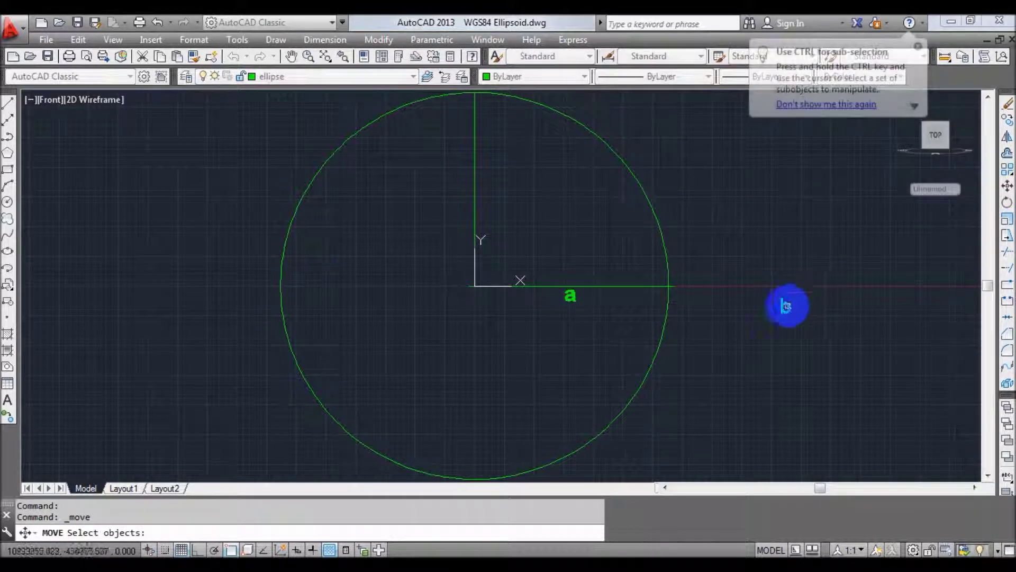
click(786, 306)
key(Return)
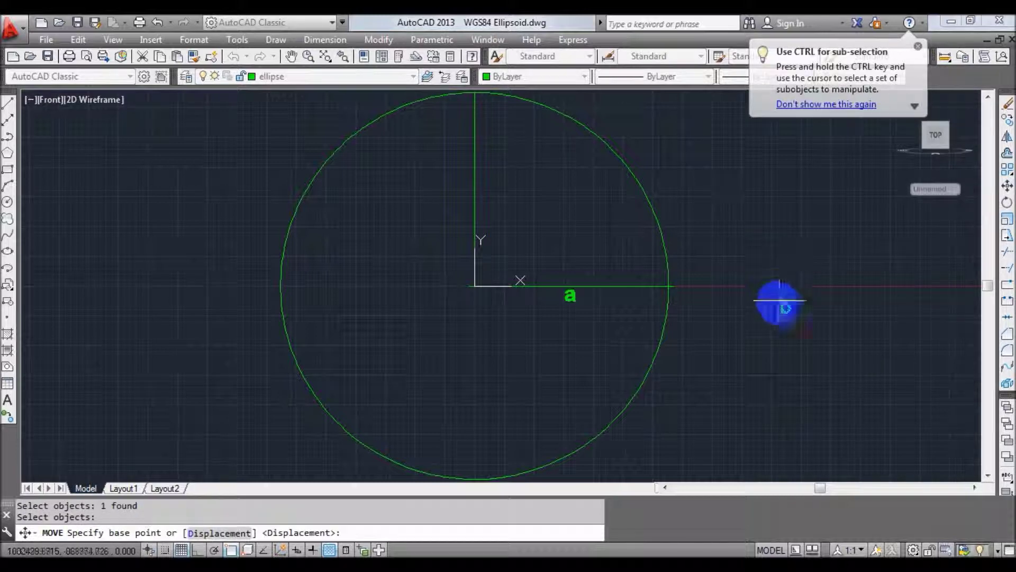
click(782, 315)
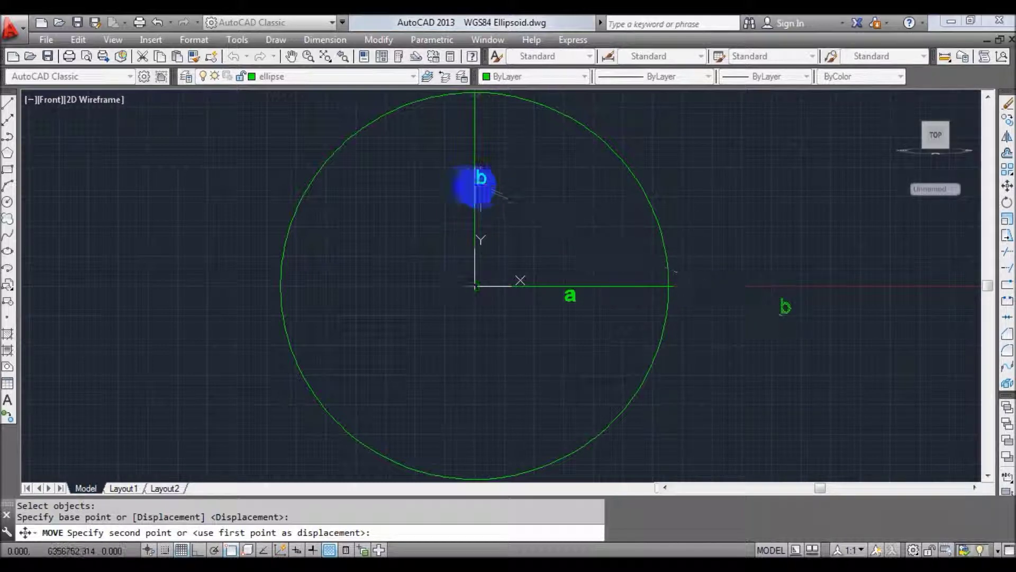
click(460, 187)
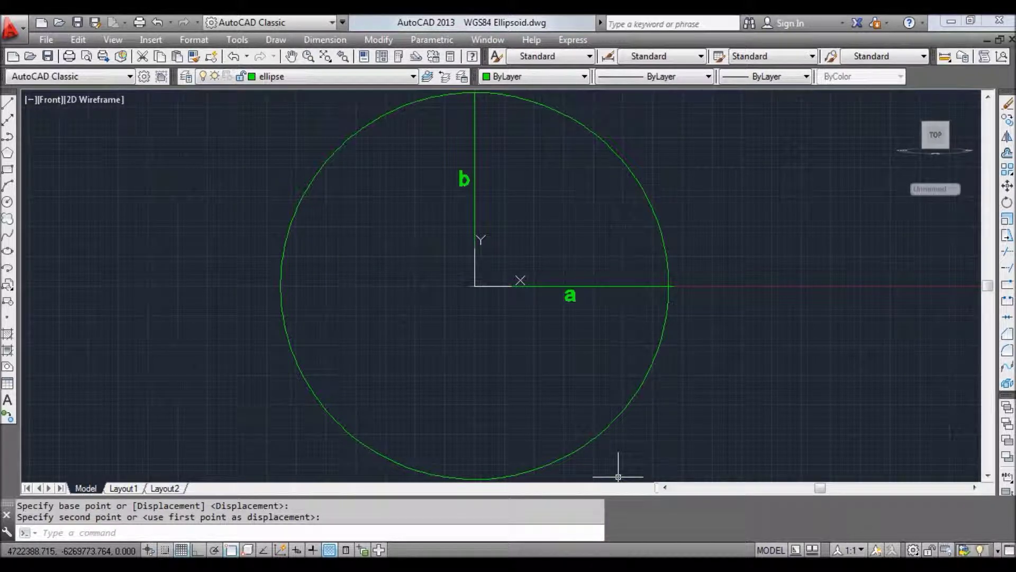
click(157, 23)
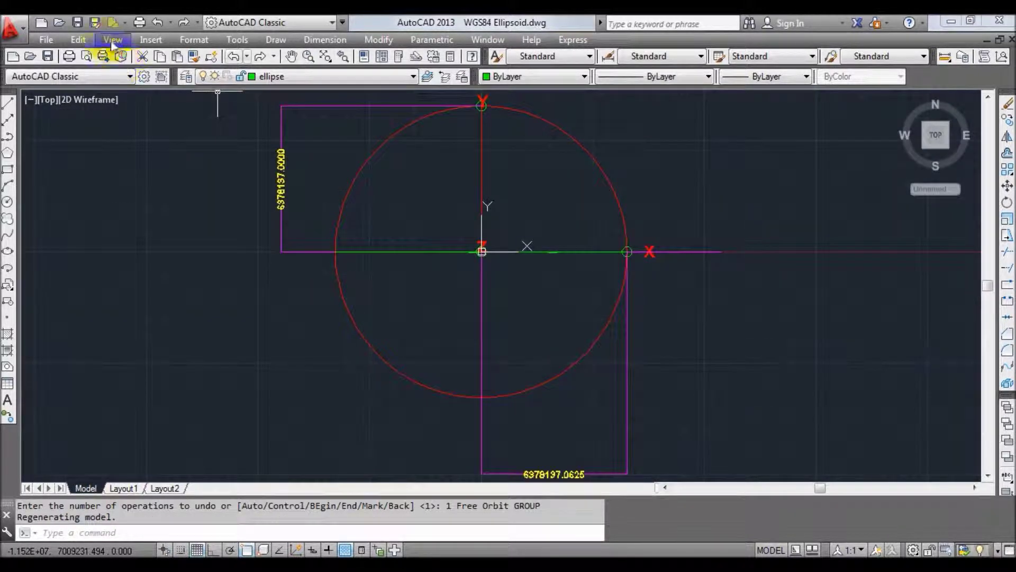
- Free-orbit the drawing into a tilted 3D view of the ellipsoid
click(113, 39)
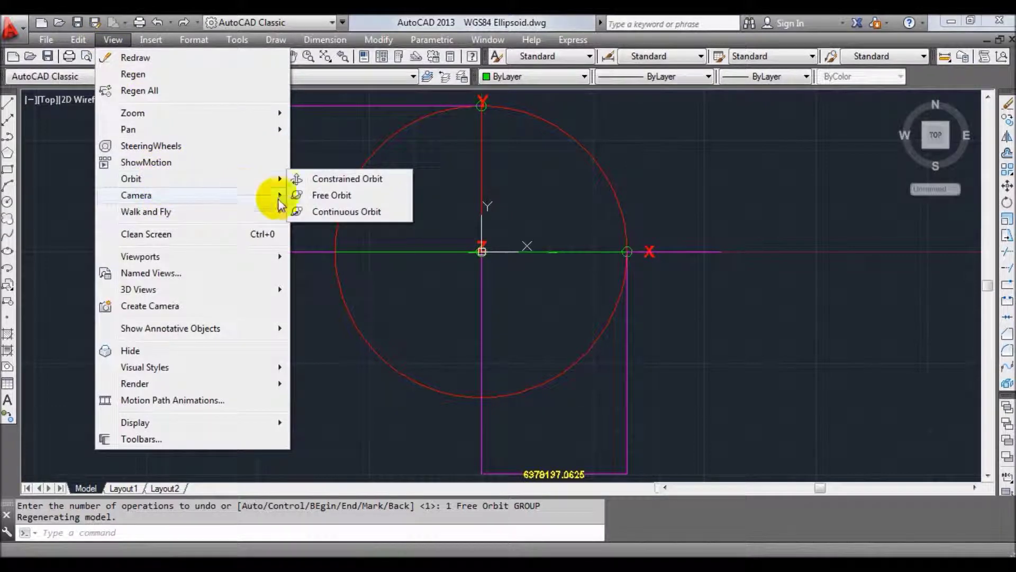
click(318, 193)
mouse_move(459, 345)
mouse_down()
mouse_move(462, 300)
mouse_move(443, 249)
mouse_up()
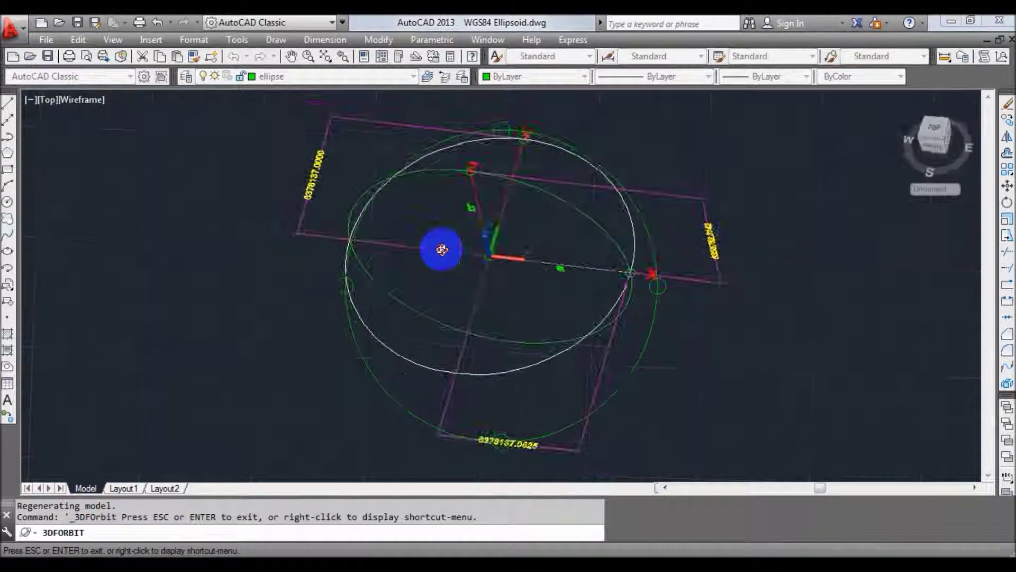
key(Escape)
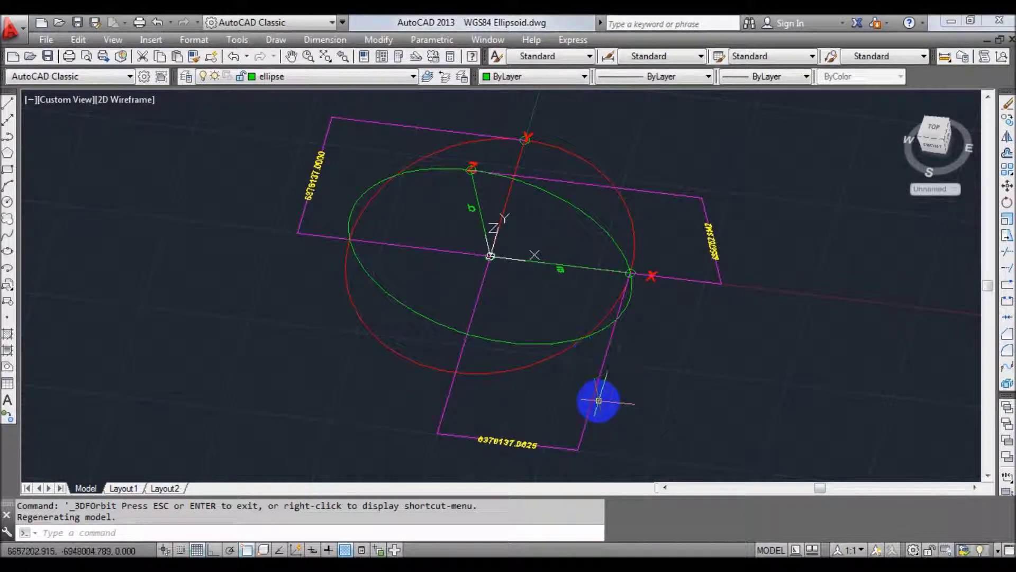
- Delete the lower 6378137.0625 dimension
click(597, 400)
key(Delete)
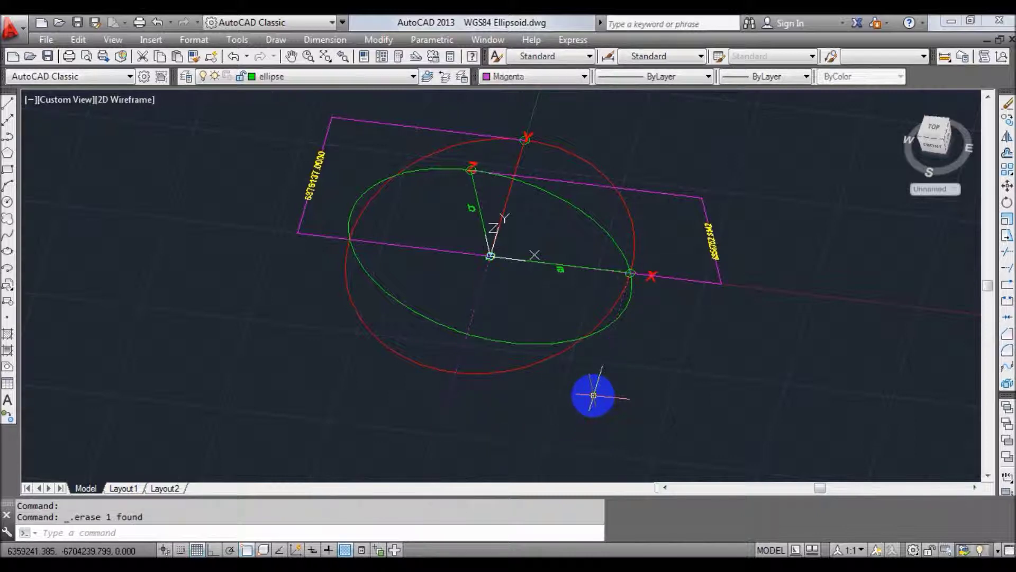
click(324, 39)
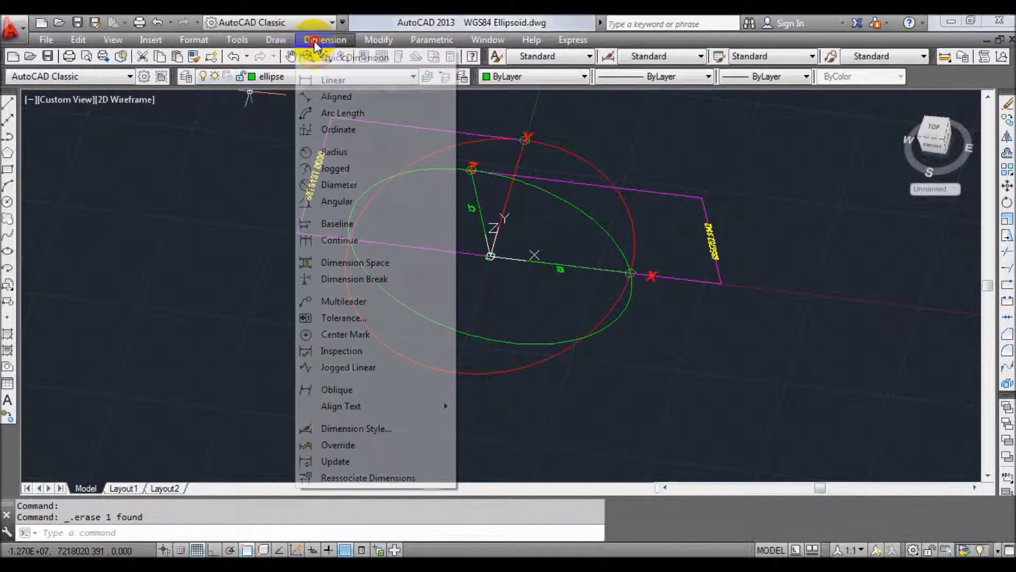
- Start a linear dimension from the equator end point to the ellipse centre, zooming in to snap each
click(321, 77)
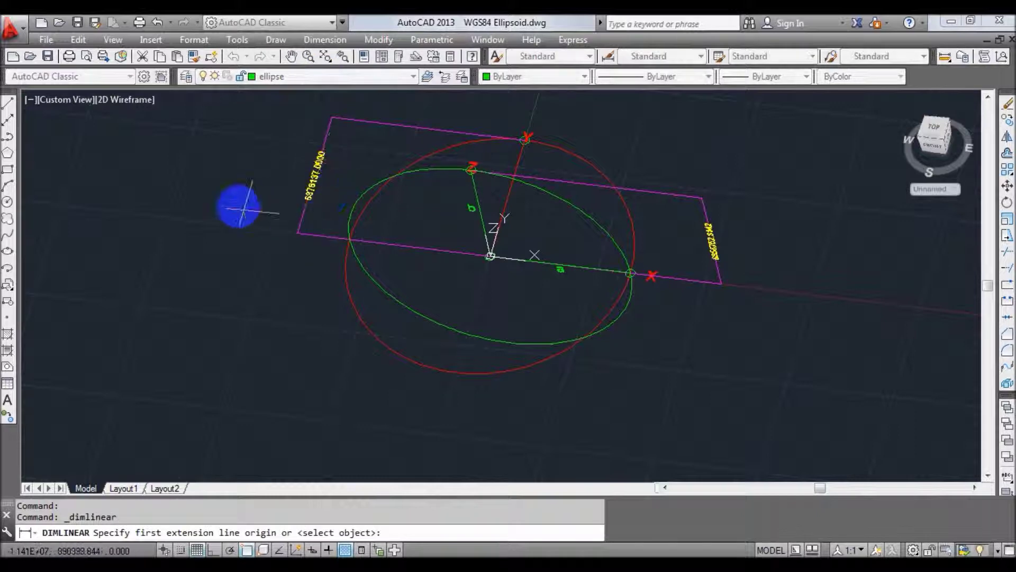
click(323, 59)
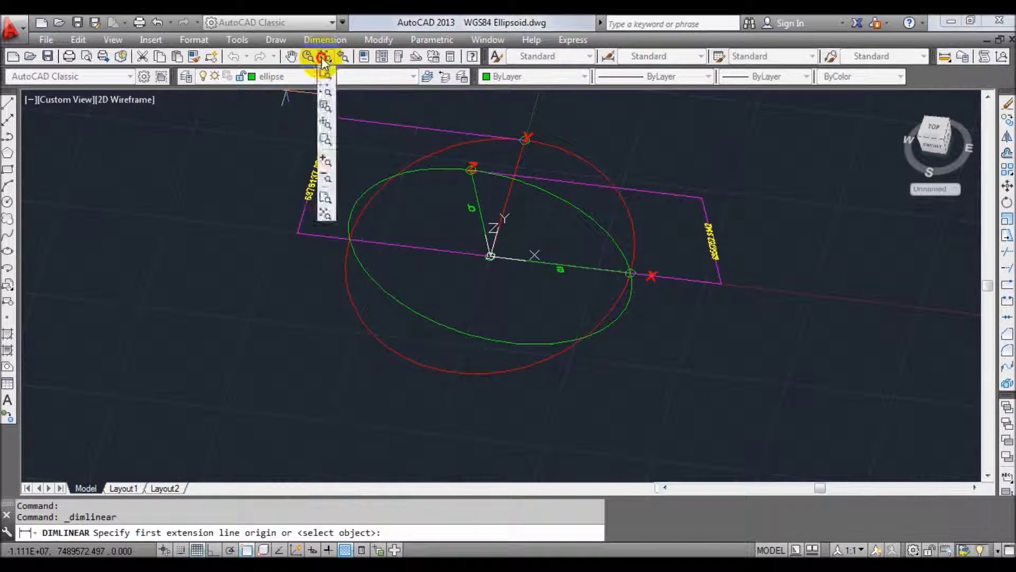
click(326, 70)
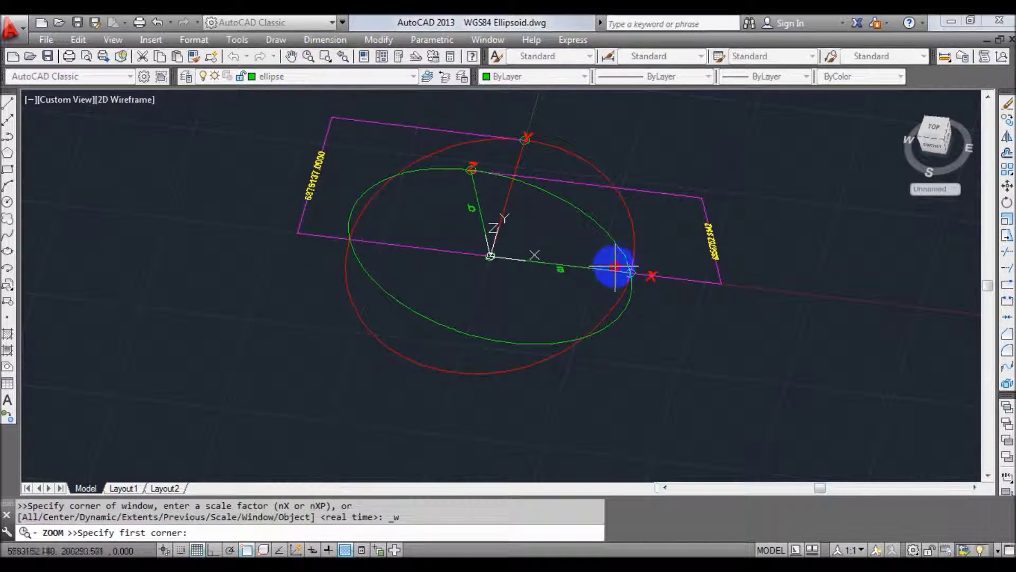
click(651, 293)
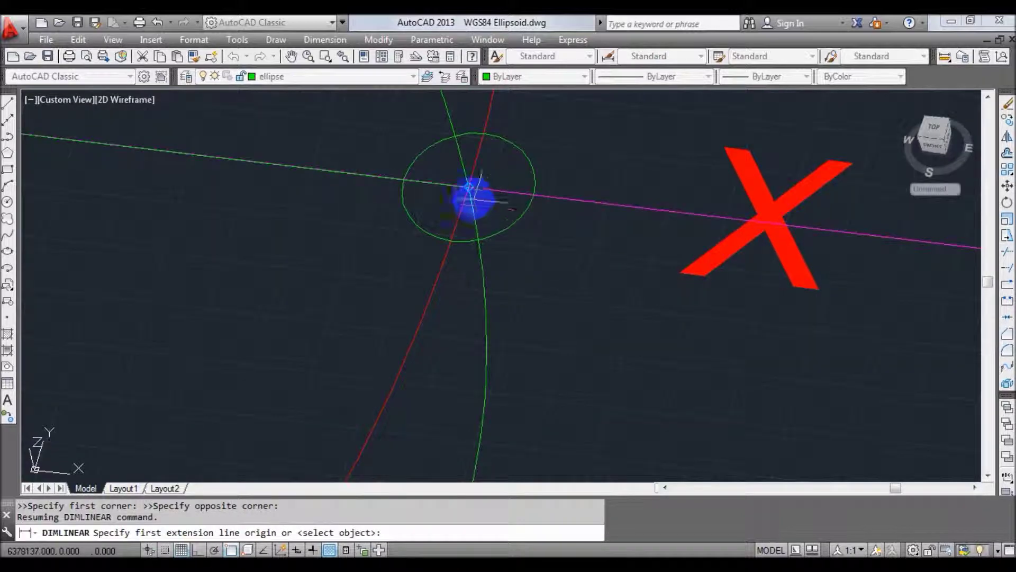
click(469, 186)
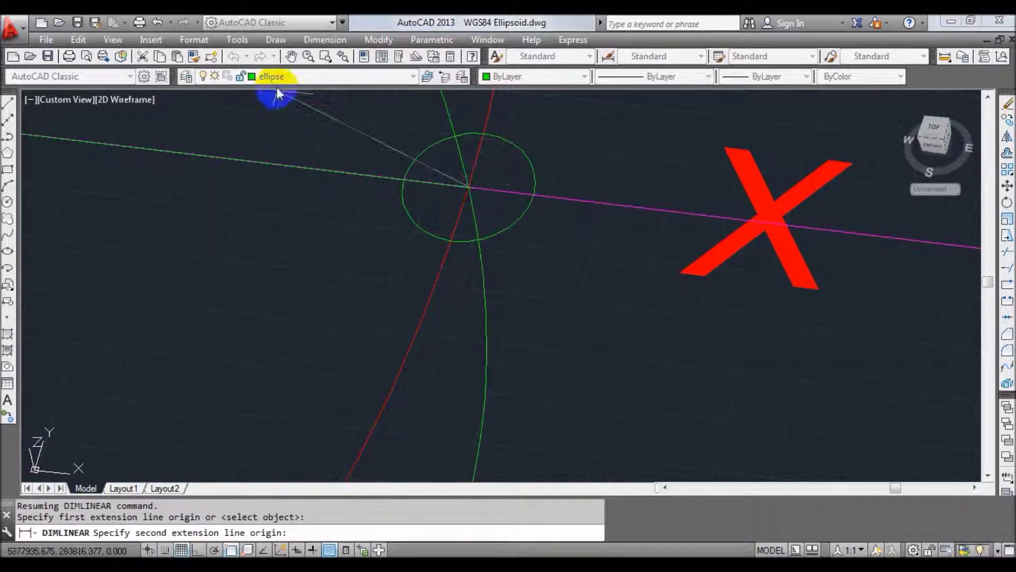
click(343, 56)
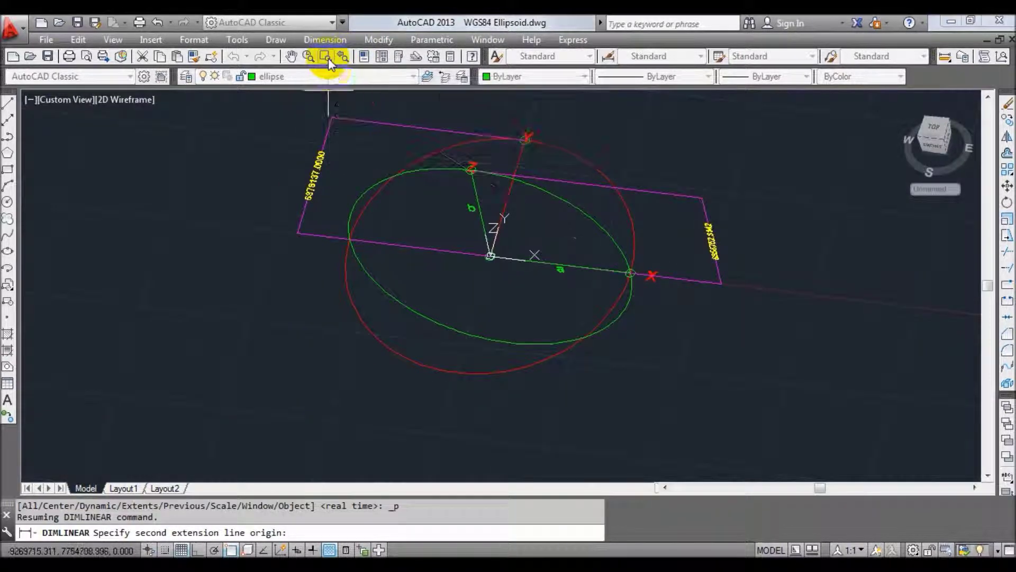
click(483, 259)
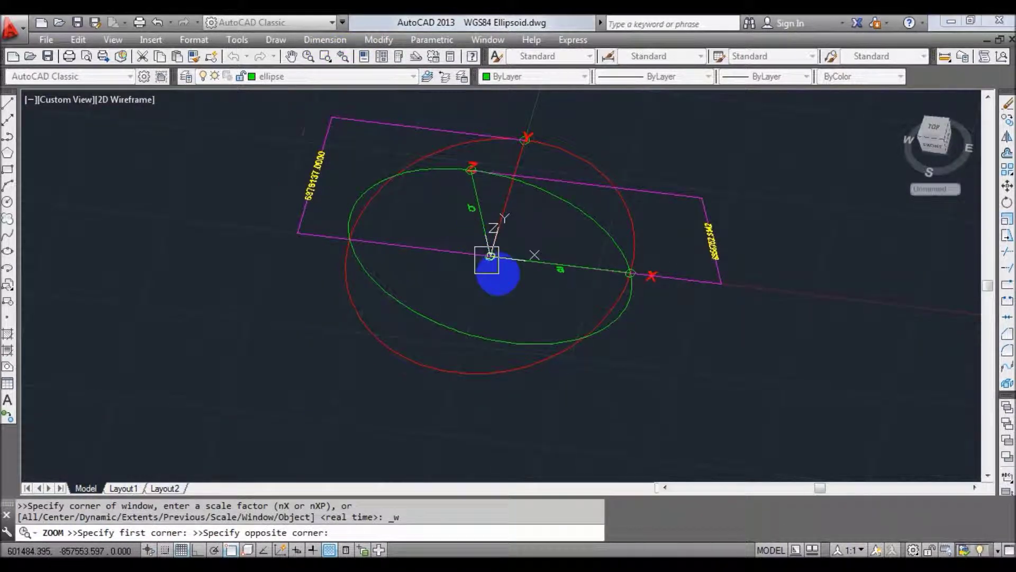
click(499, 274)
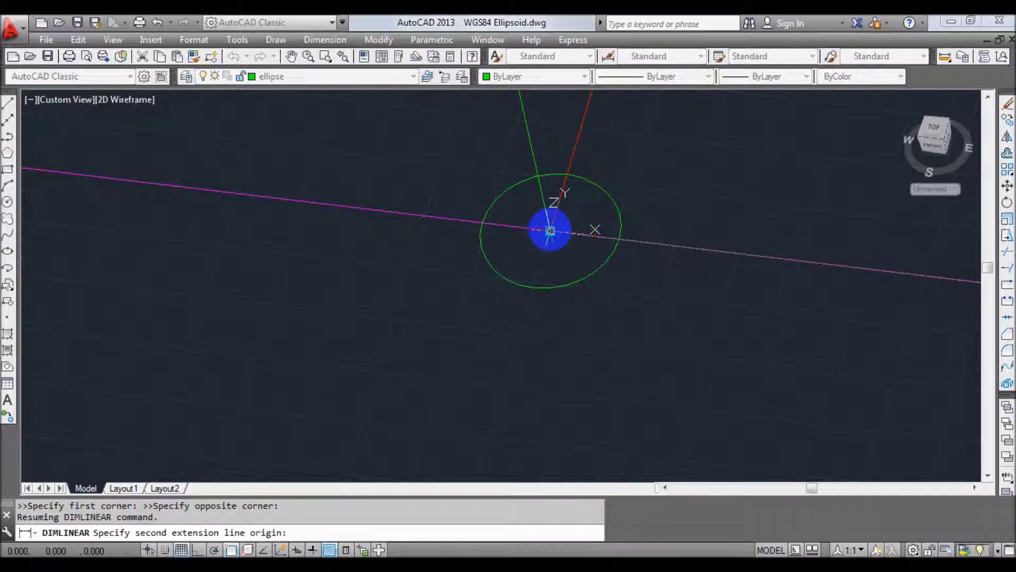
click(550, 231)
- Place the 6378137.0000 dimension below the ellipse and colour it magenta
scroll(509, 377, down, 2)
scroll(510, 345, down, 3)
scroll(510, 345, down, 1)
scroll(524, 302, down, 3)
scroll(517, 359, down, 2)
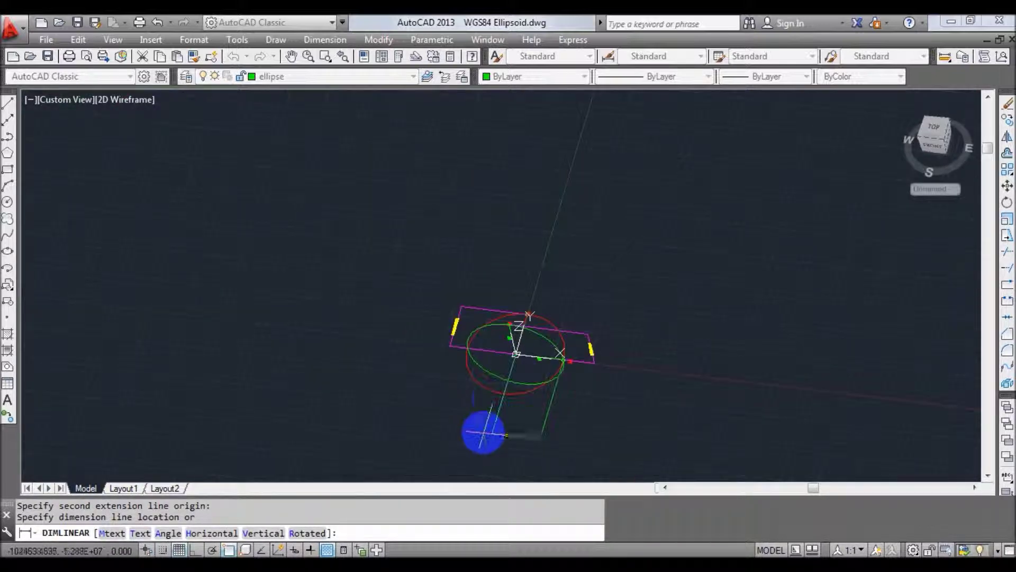
click(498, 412)
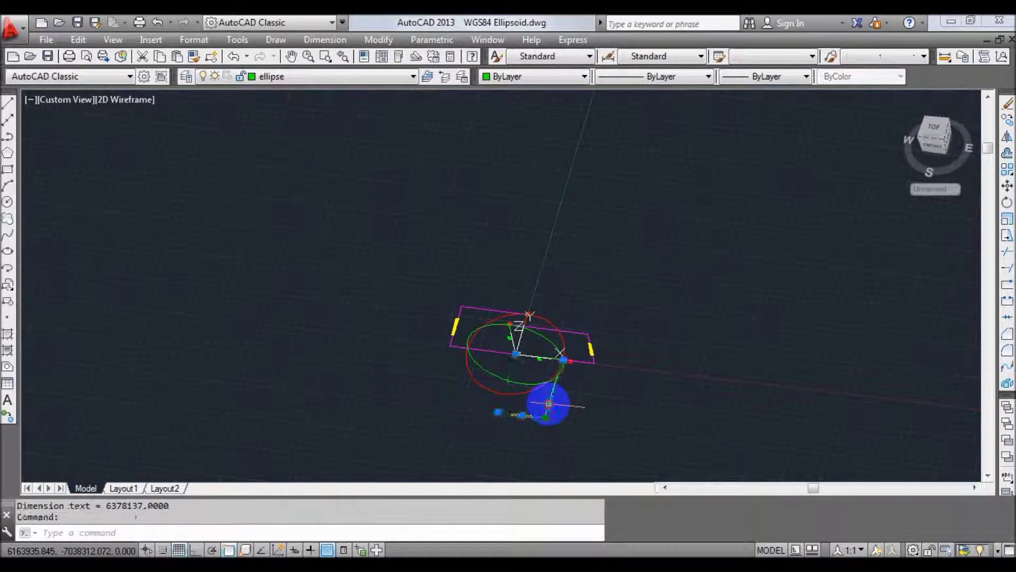
click(503, 78)
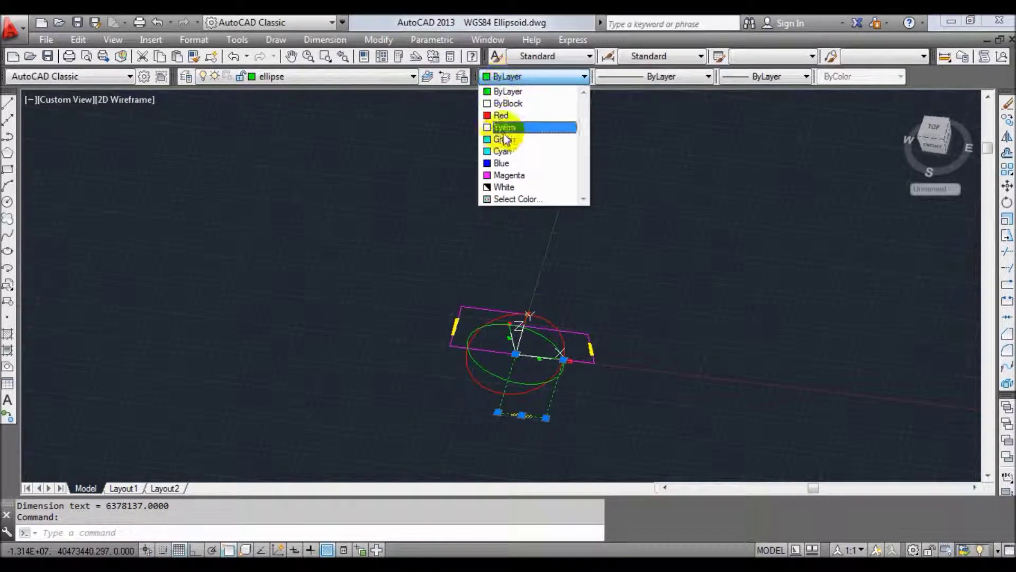
click(503, 177)
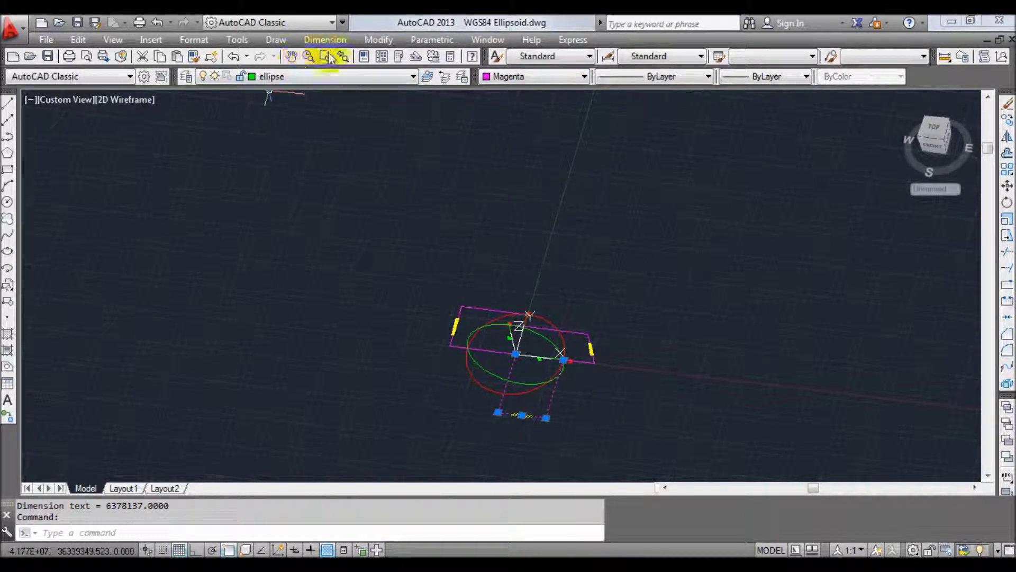
drag(328, 57, 321, 210)
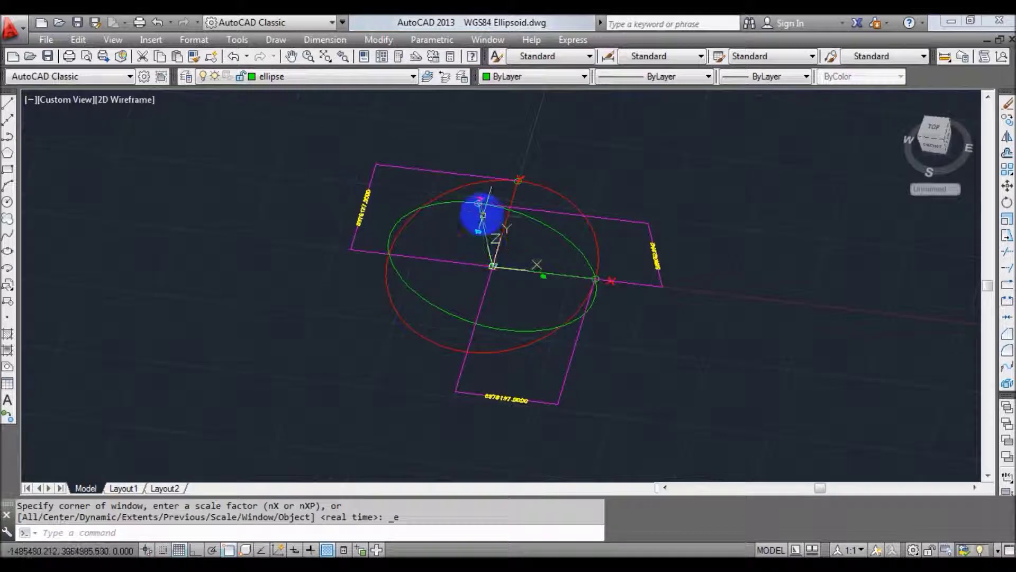
- Switch to the preset Top view showing both 6378137.0000 axis dimensions
scroll(477, 204, up, 2)
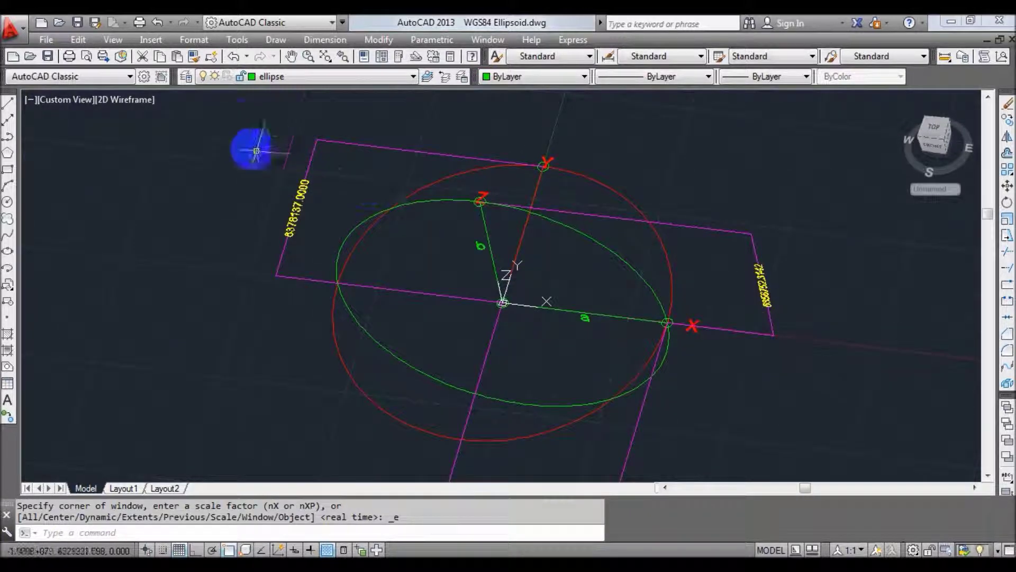
click(115, 41)
mouse_move(138, 289)
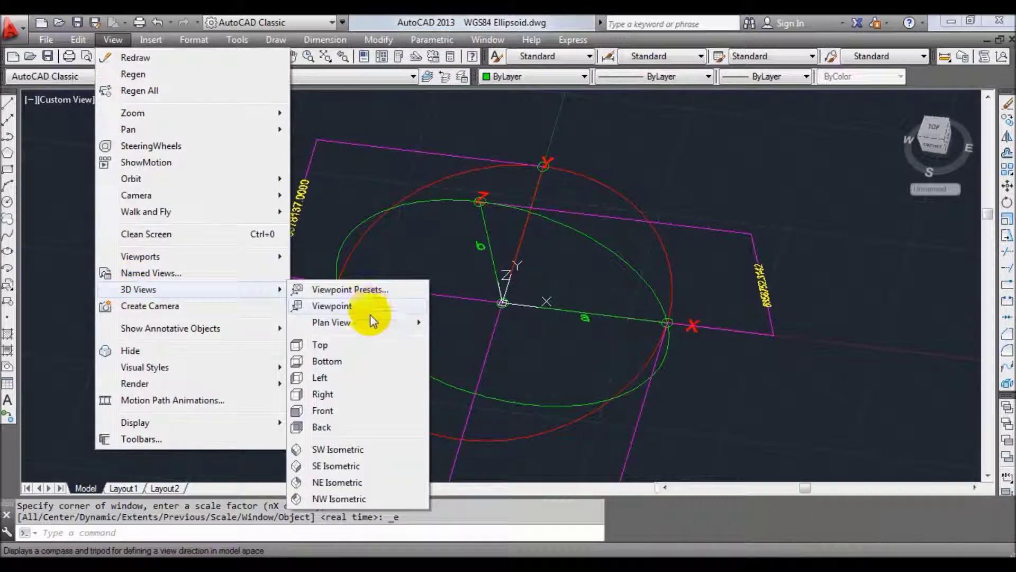
click(347, 346)
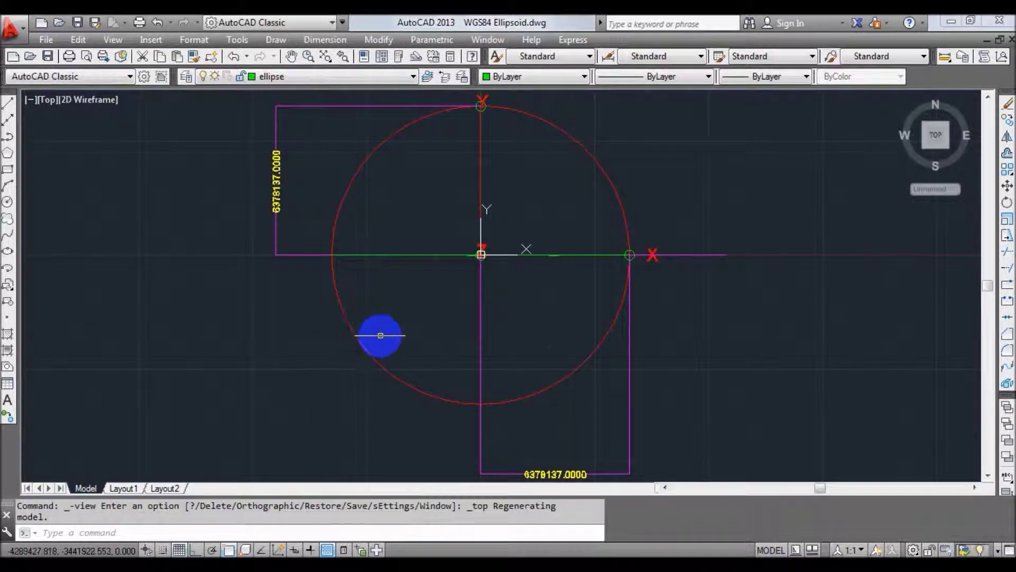